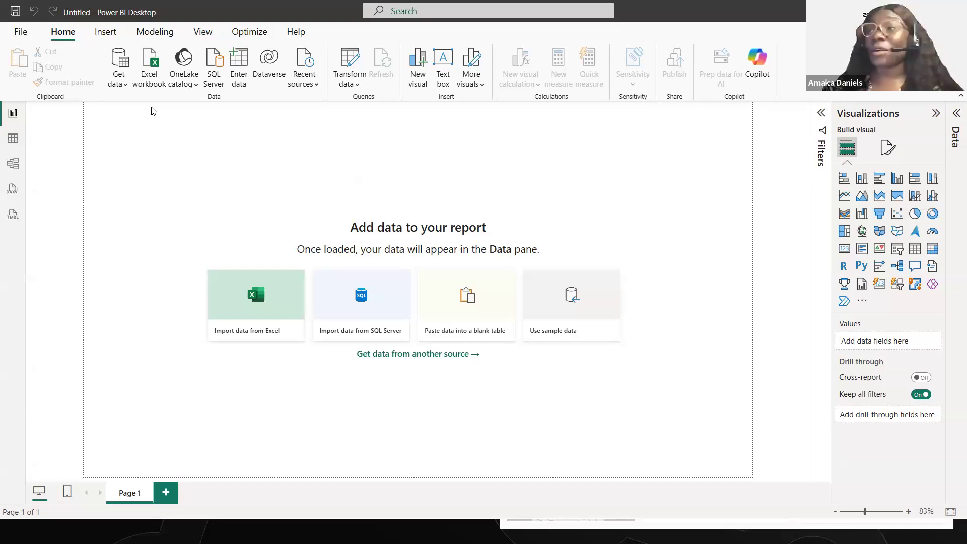
# - Connect to an Excel workbook as the data source and open supply_chain_data from the Desktop folder
pyautogui.click(120, 87)
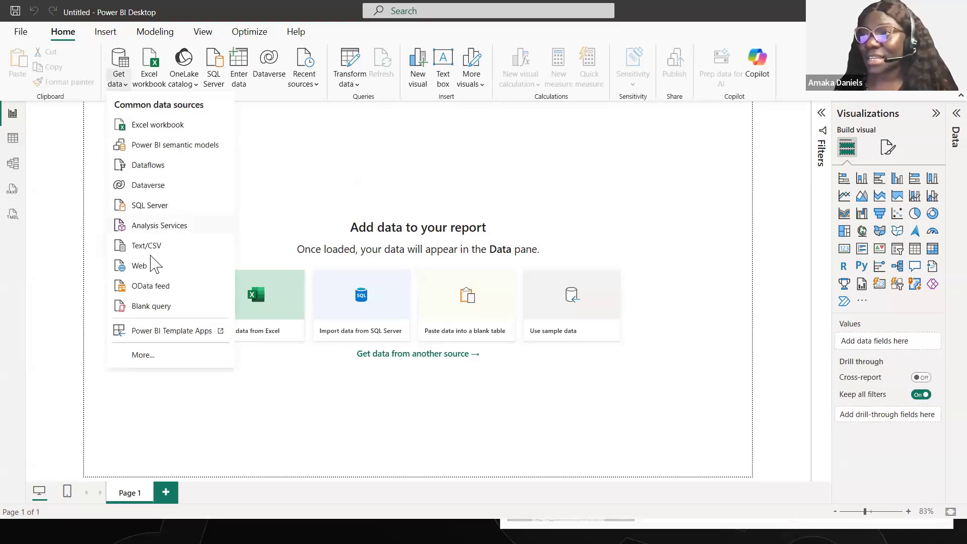
pyautogui.click(157, 362)
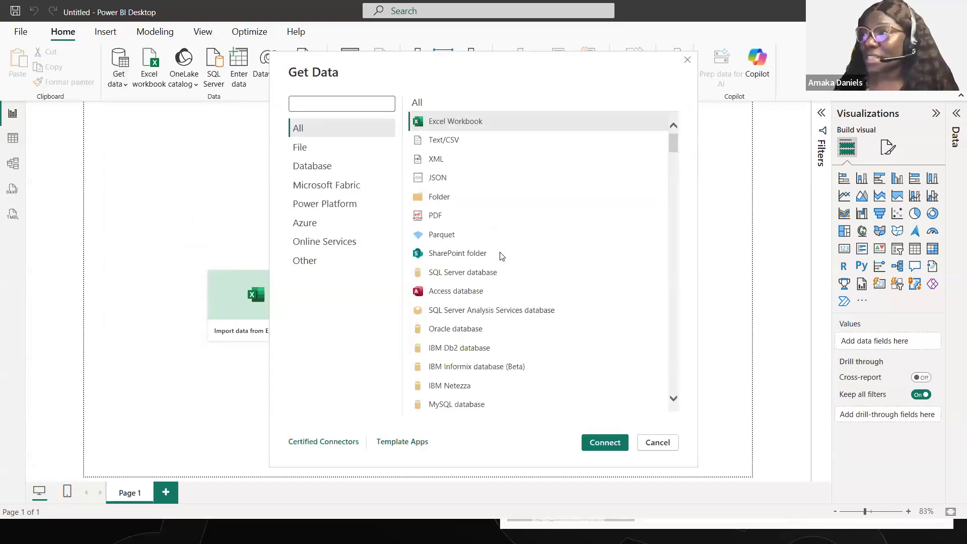
pyautogui.scroll(-1, 501, 257)
pyautogui.moveTo(671, 149); pyautogui.dragTo(663, 108)
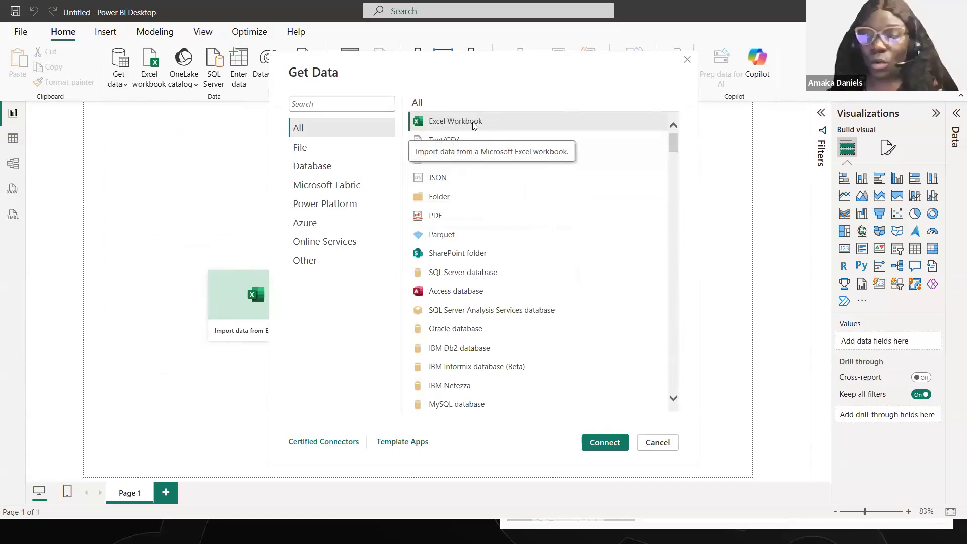
pyautogui.click(599, 441)
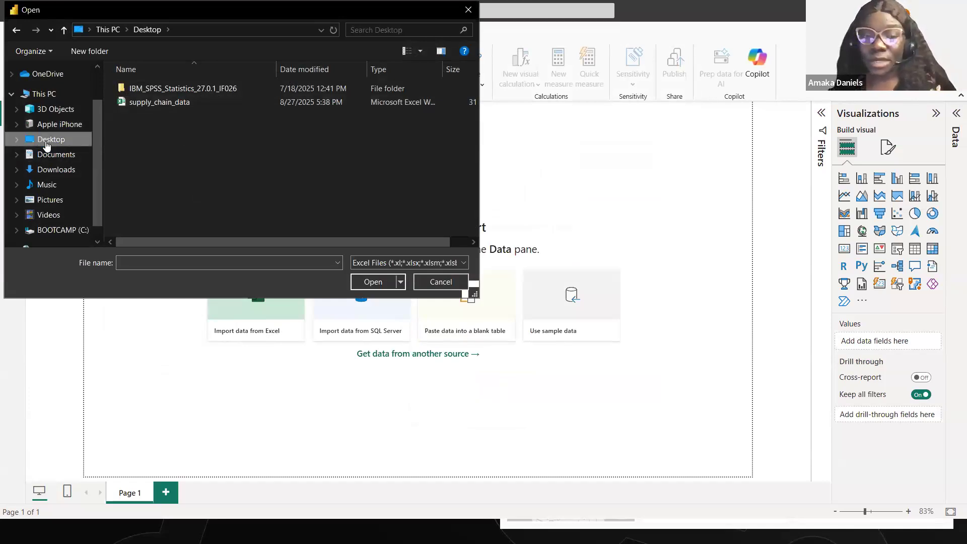
pyautogui.click(180, 101)
pyautogui.click(377, 283)
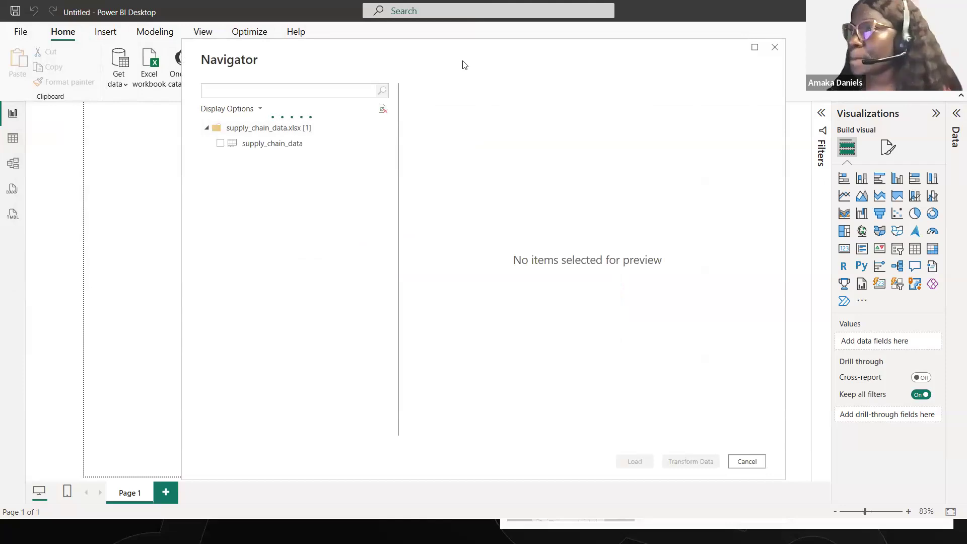
# - Select the supply_chain_data sheet, preview its columns and open it for transformation in Power Query Editor
pyautogui.click(216, 141)
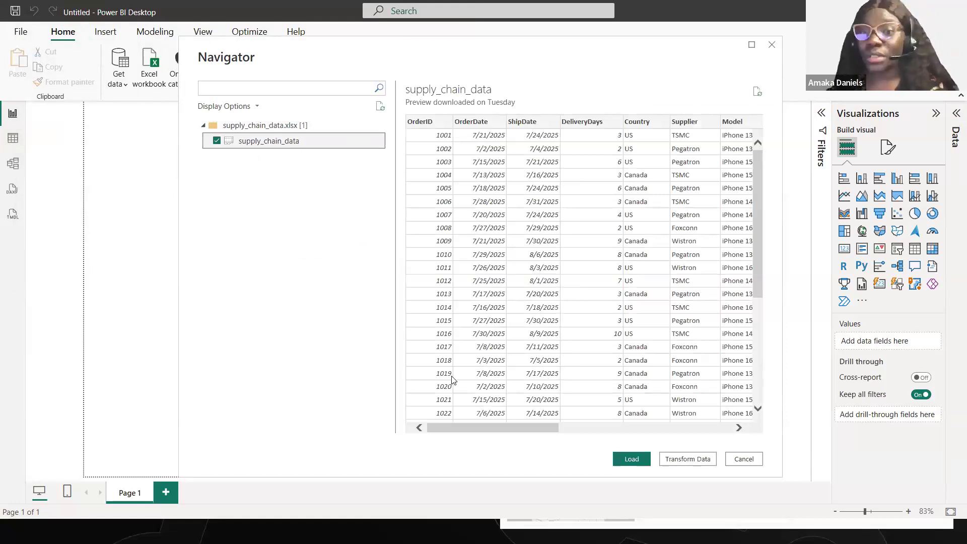
pyautogui.moveTo(494, 428); pyautogui.dragTo(470, 417)
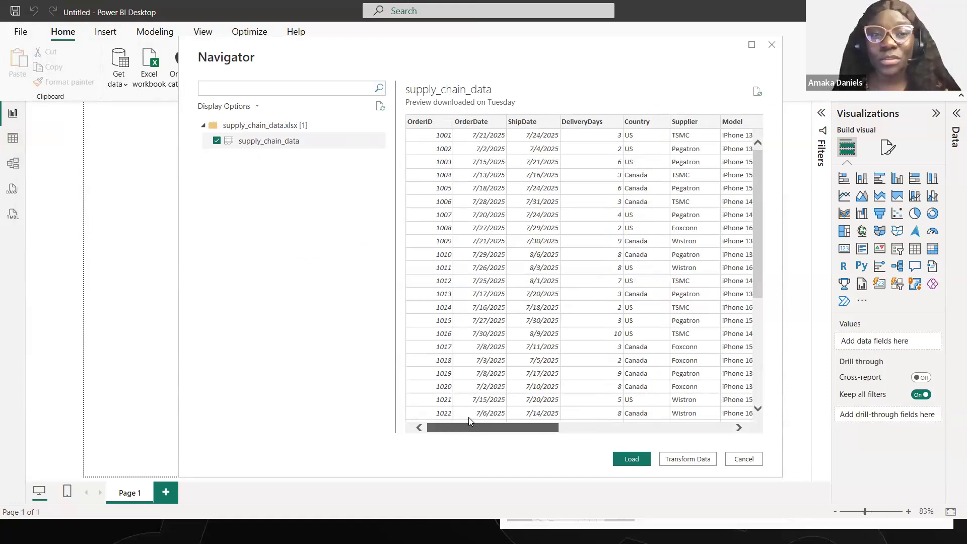
pyautogui.moveTo(496, 427); pyautogui.dragTo(555, 423)
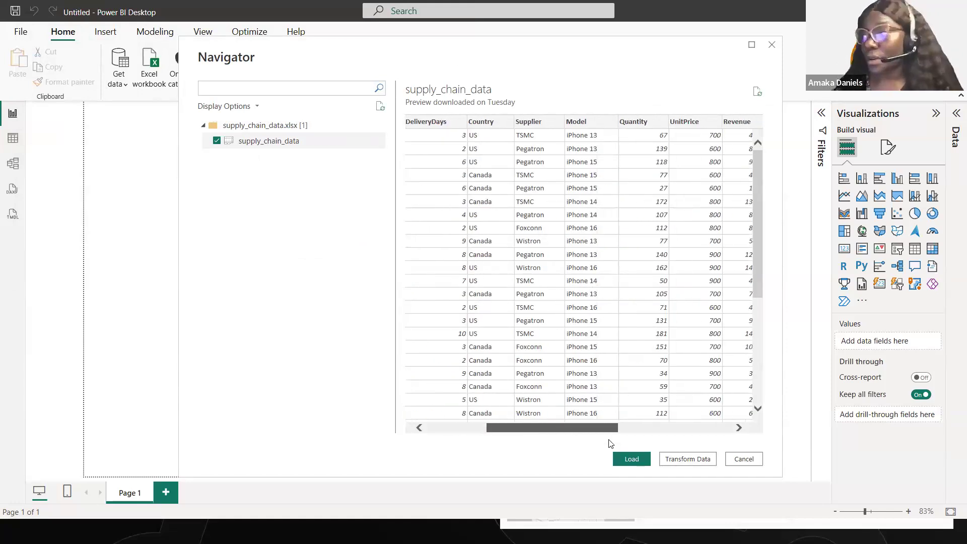
pyautogui.click(688, 459)
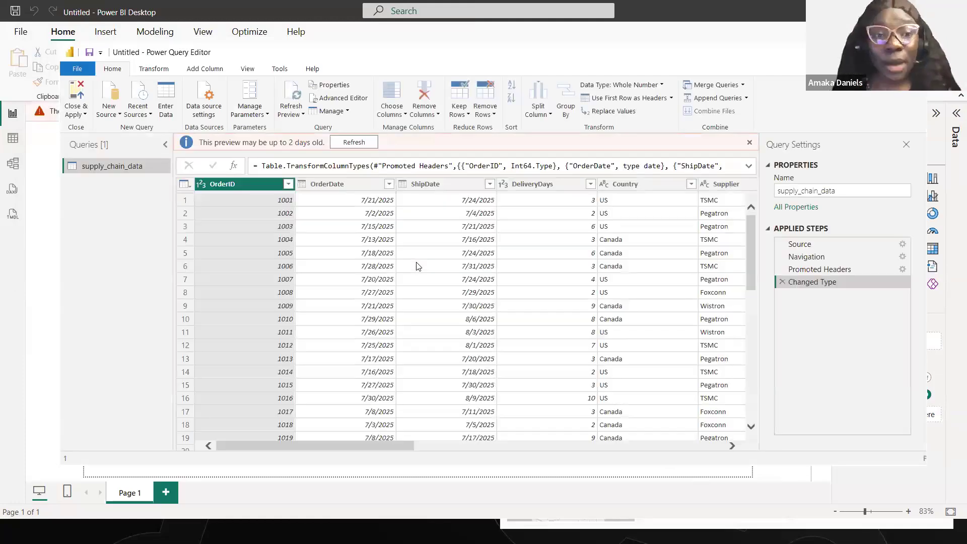
# - Review the query's columns through Warehouse, apply the query to the report and expand the supply_chain_data field list
pyautogui.moveTo(309, 445); pyautogui.dragTo(355, 442)
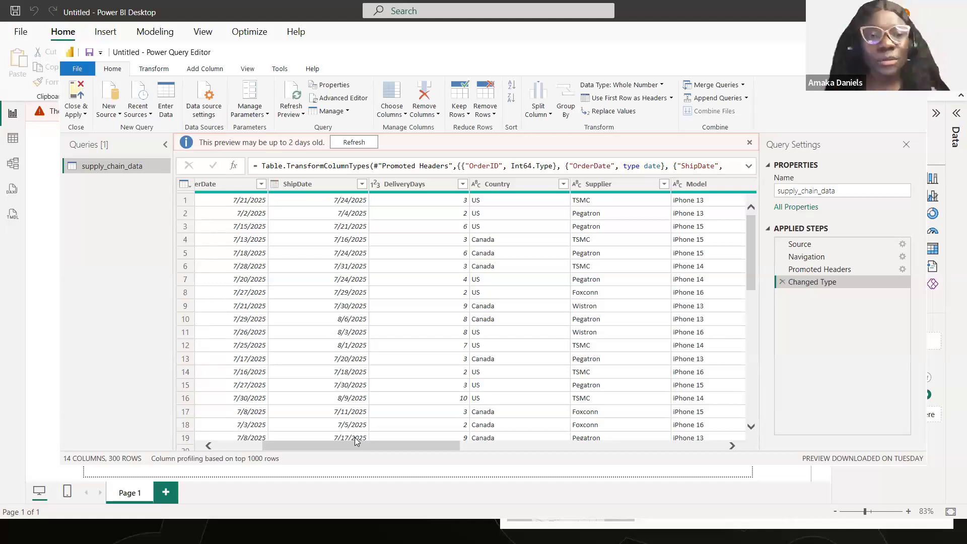
pyautogui.moveTo(367, 444); pyautogui.dragTo(700, 448)
pyautogui.click(670, 440)
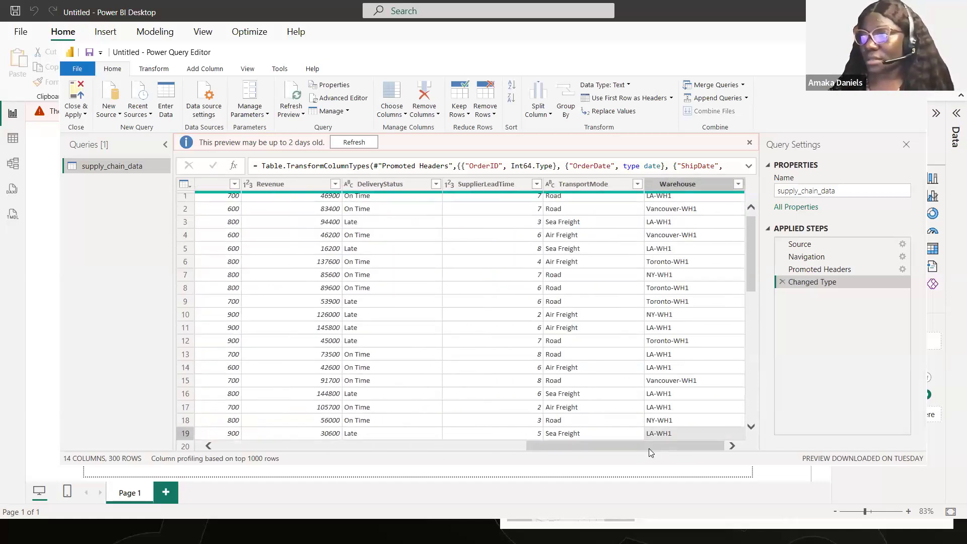
pyautogui.click(317, 446)
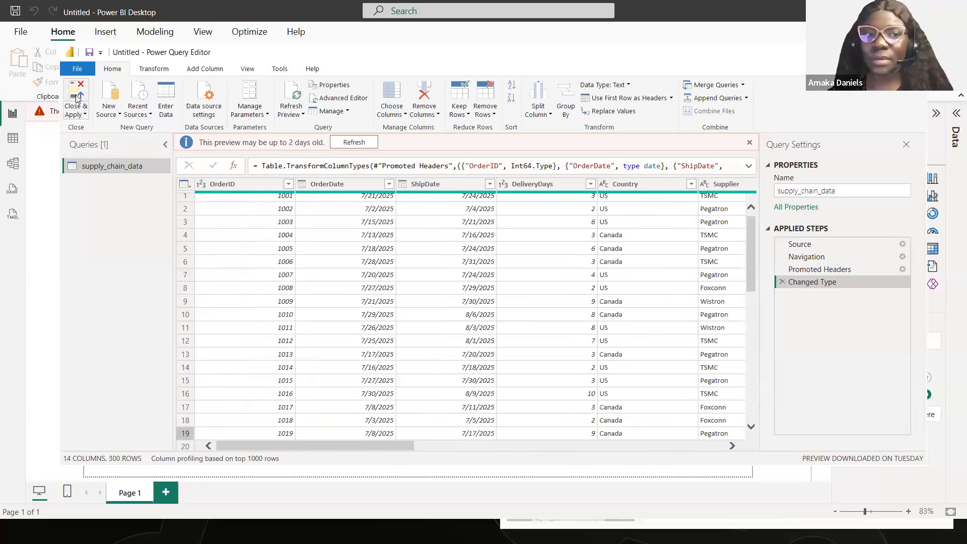
pyautogui.click(77, 98)
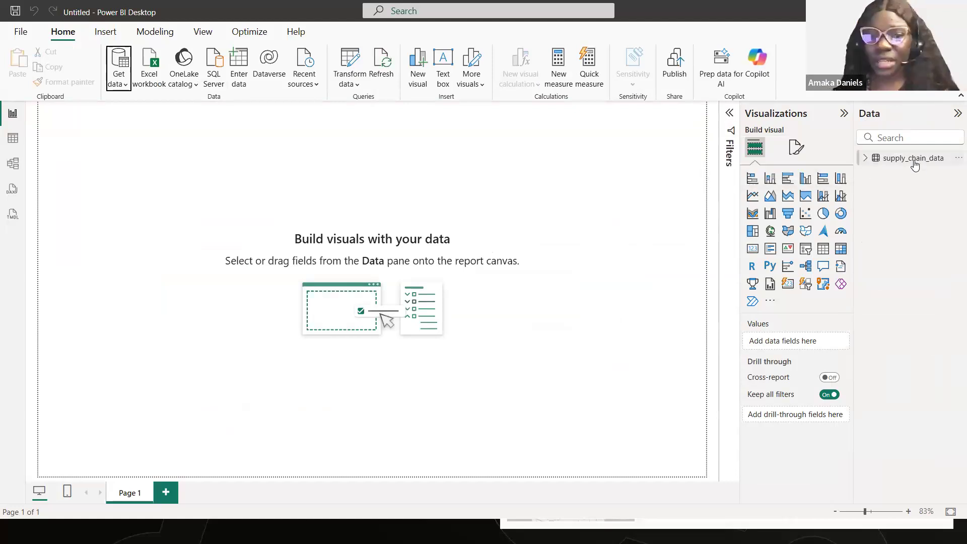
pyautogui.click(866, 158)
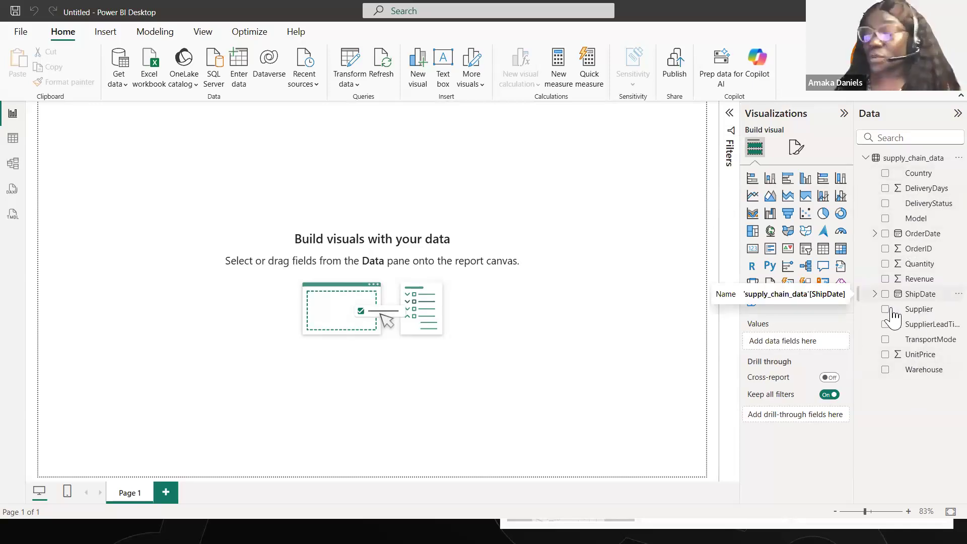
# - Examine the loaded data in table view, column by column from OrderDate and DeliveryDays through Supplier, Quantity and UnitPrice
pyautogui.click(14, 137)
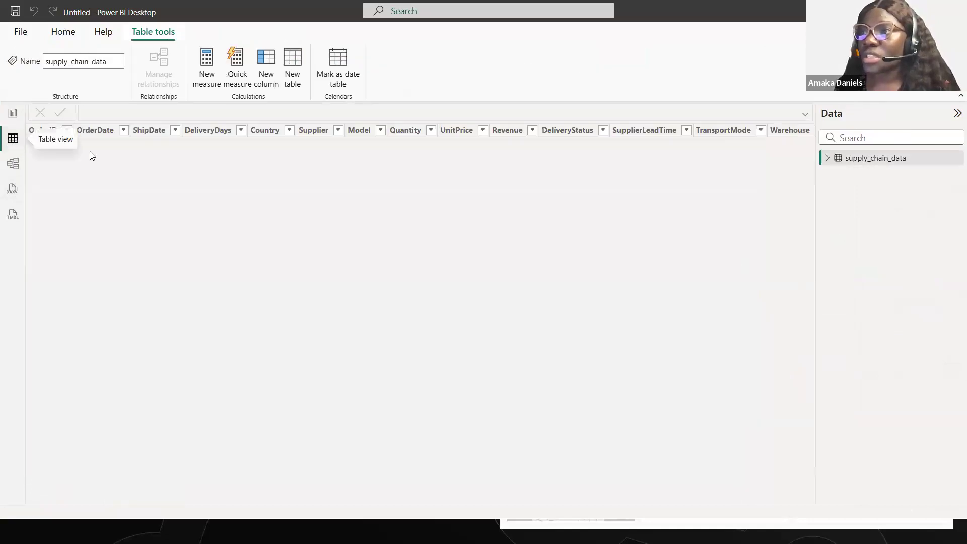
pyautogui.click(568, 130)
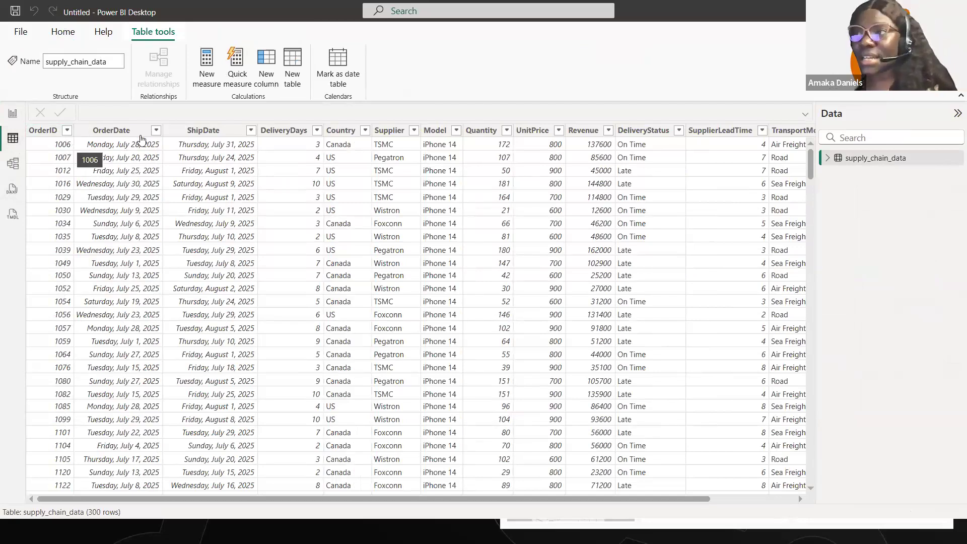
pyautogui.click(109, 132)
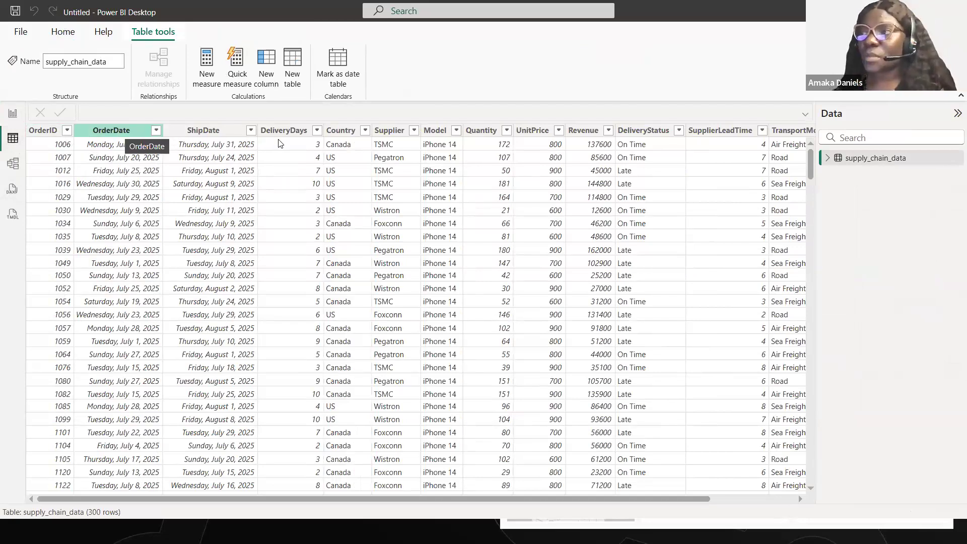
pyautogui.click(293, 131)
pyautogui.click(213, 132)
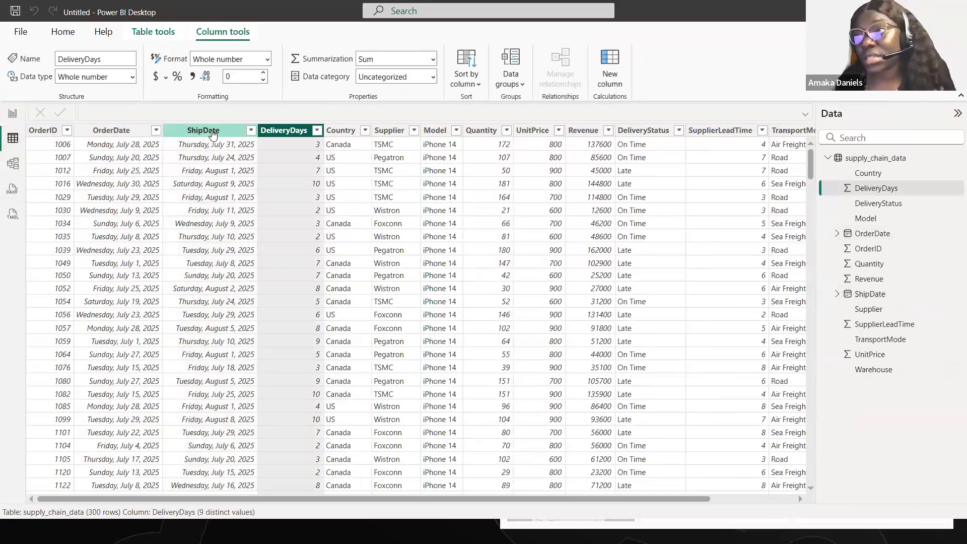
pyautogui.click(116, 132)
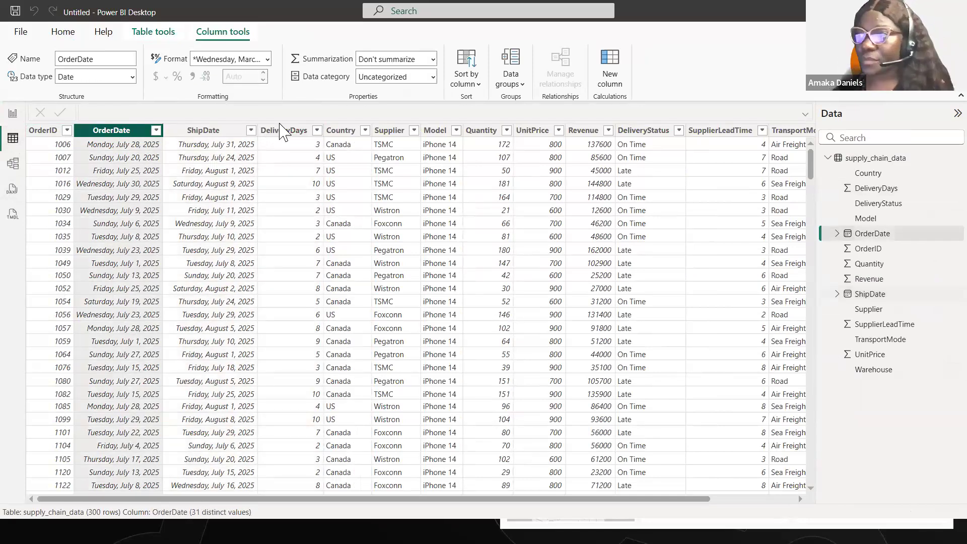
pyautogui.click(285, 131)
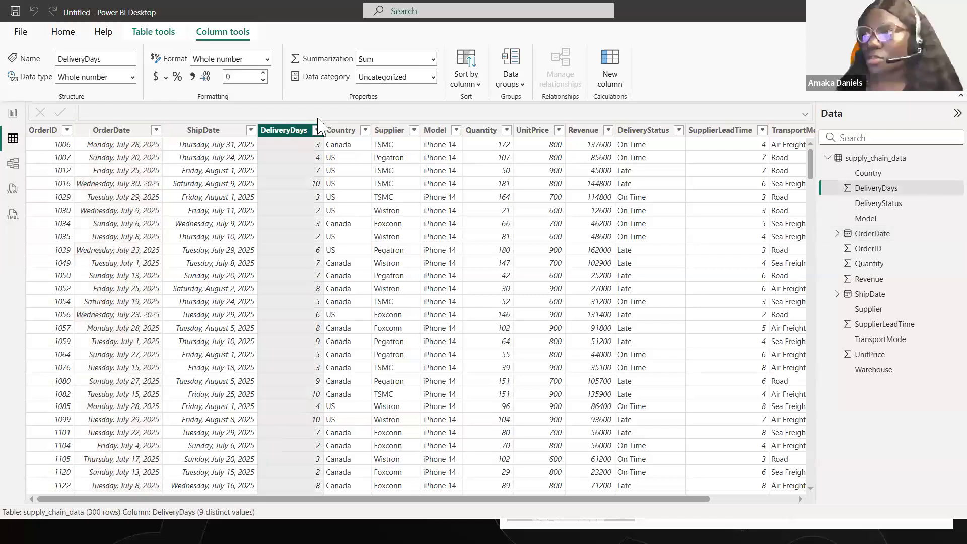
pyautogui.click(340, 132)
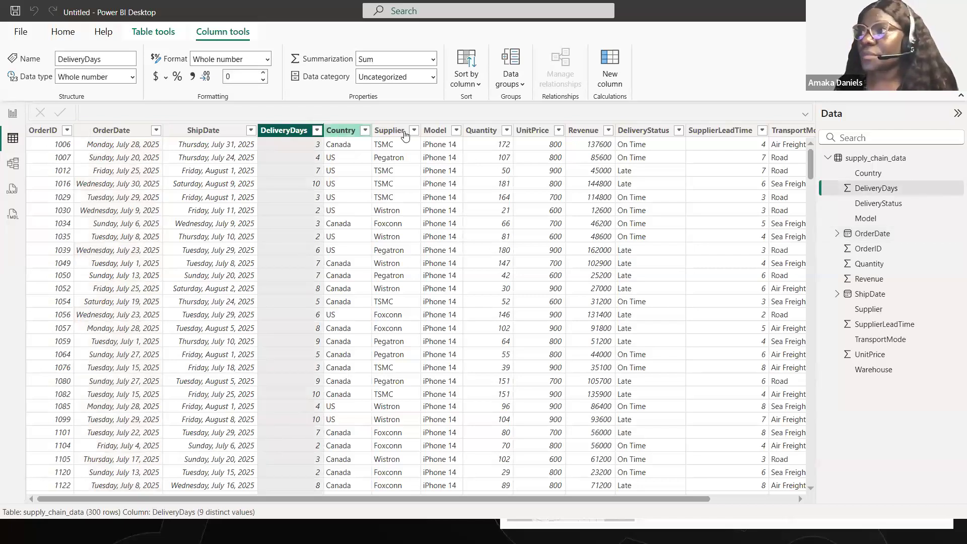
pyautogui.click(398, 132)
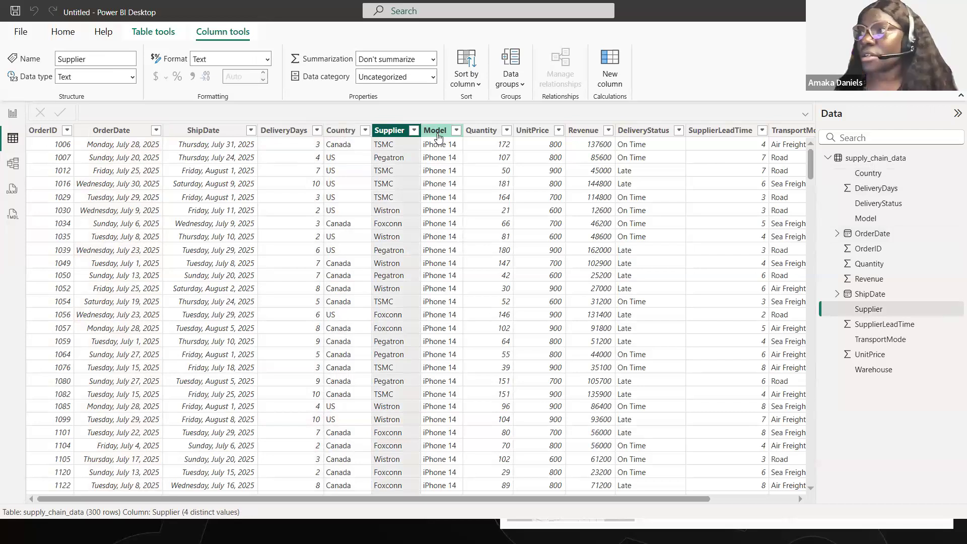
pyautogui.click(481, 132)
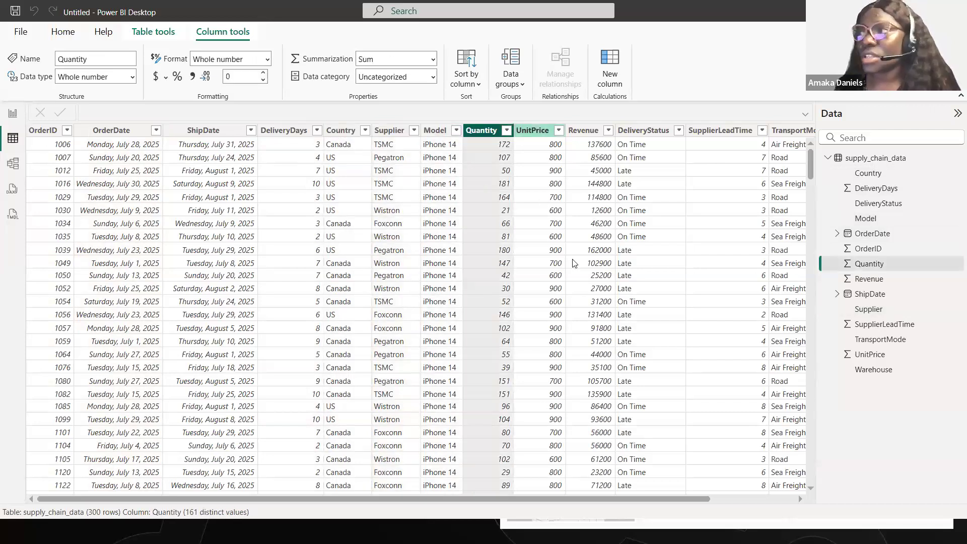
pyautogui.click(536, 132)
# - Examine the Revenue, DeliveryStatus, SupplierLeadTime, TransportMode and Warehouse columns, and return to the report view
pyautogui.moveTo(568, 498); pyautogui.dragTo(744, 491)
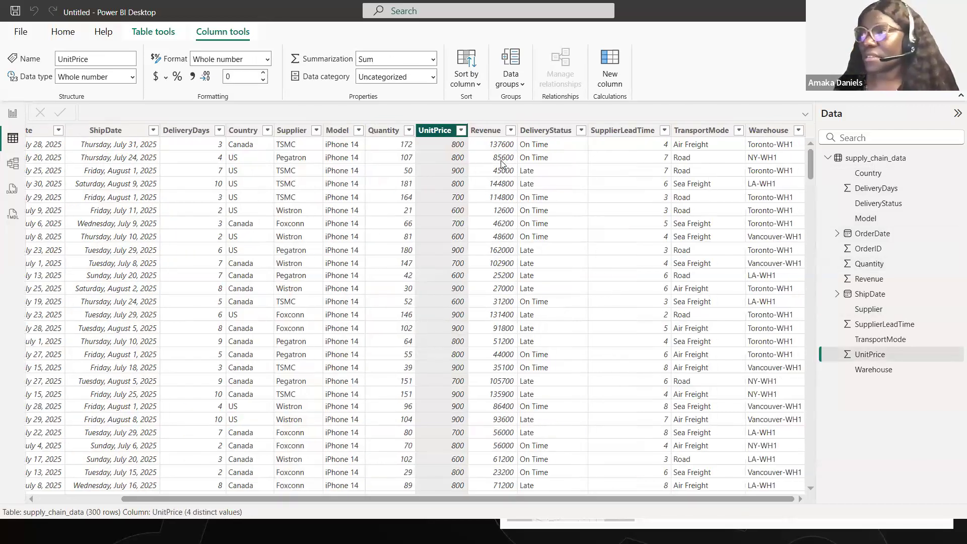
pyautogui.click(482, 130)
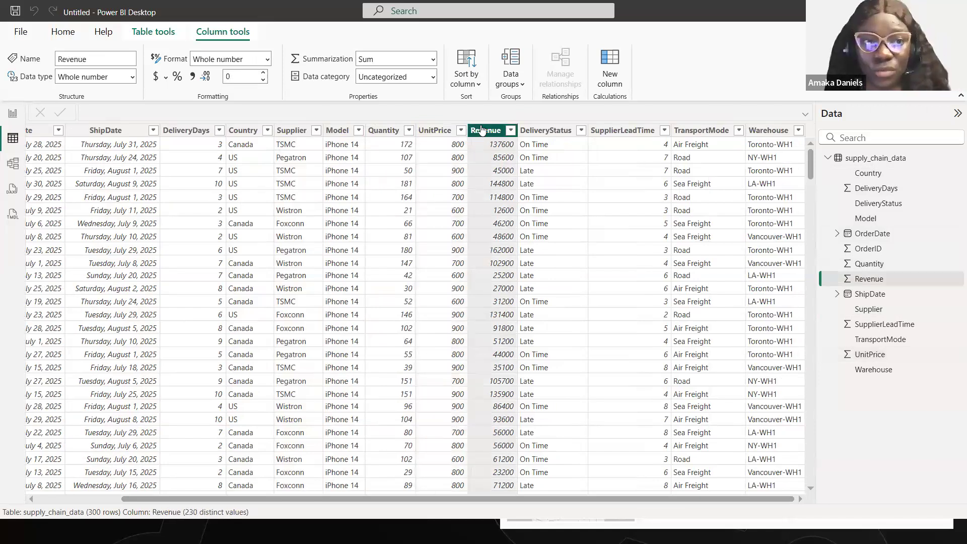
pyautogui.click(546, 131)
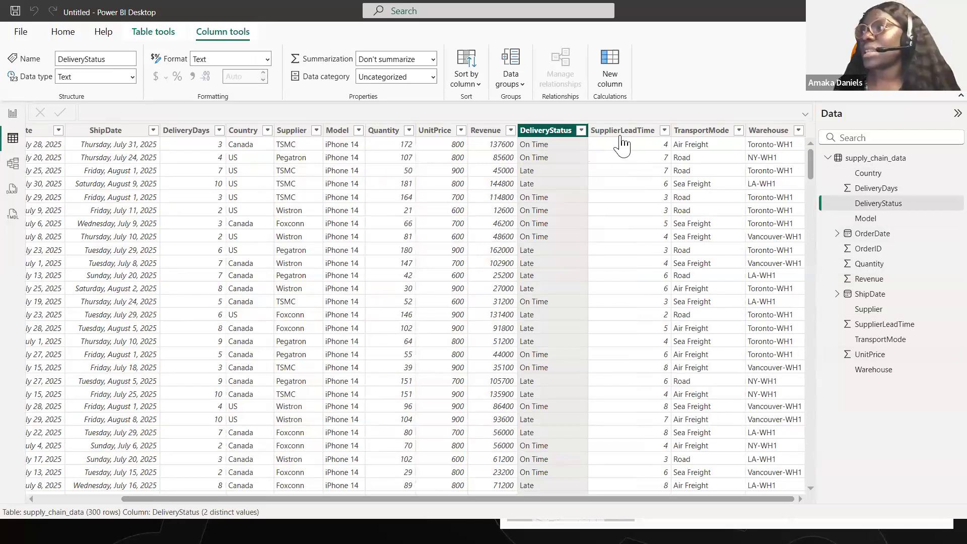
pyautogui.click(608, 132)
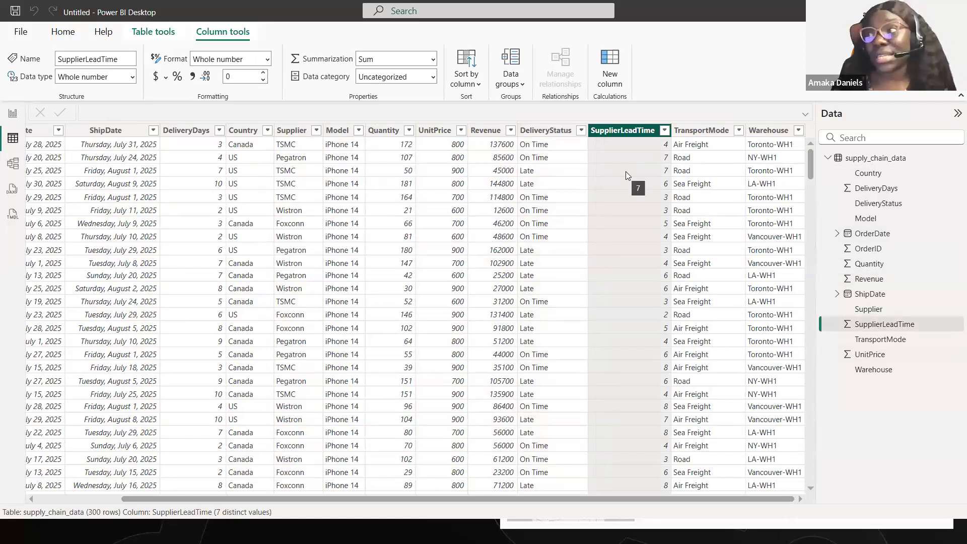
pyautogui.click(710, 133)
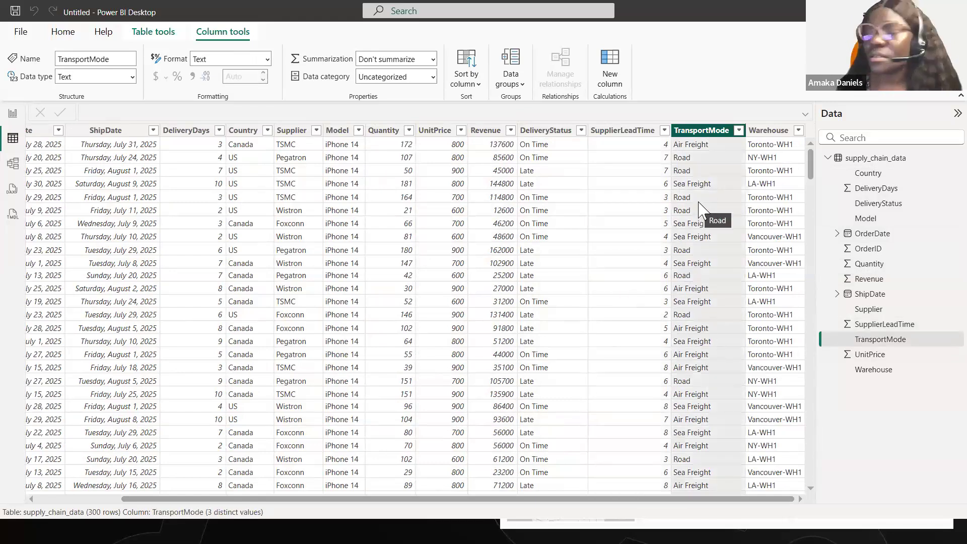
pyautogui.click(771, 132)
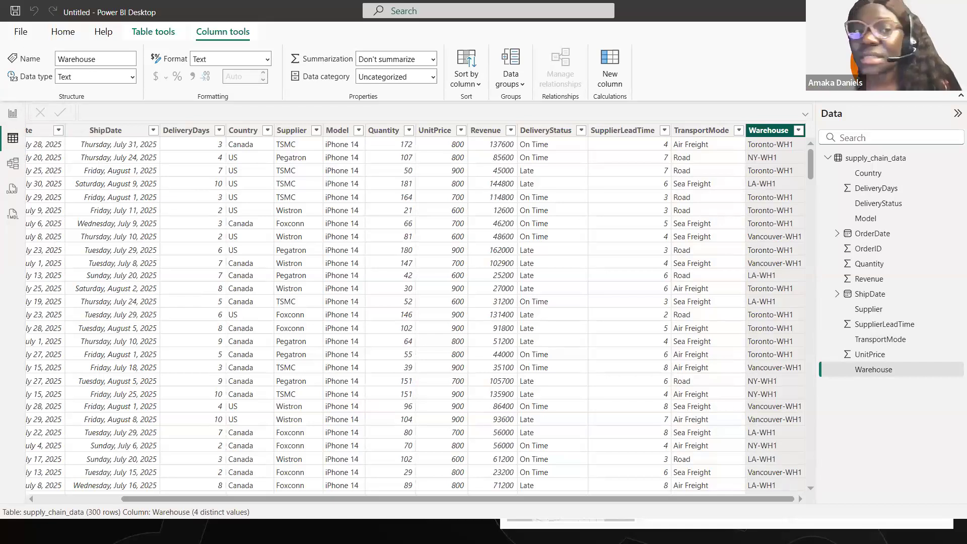
pyautogui.click(13, 119)
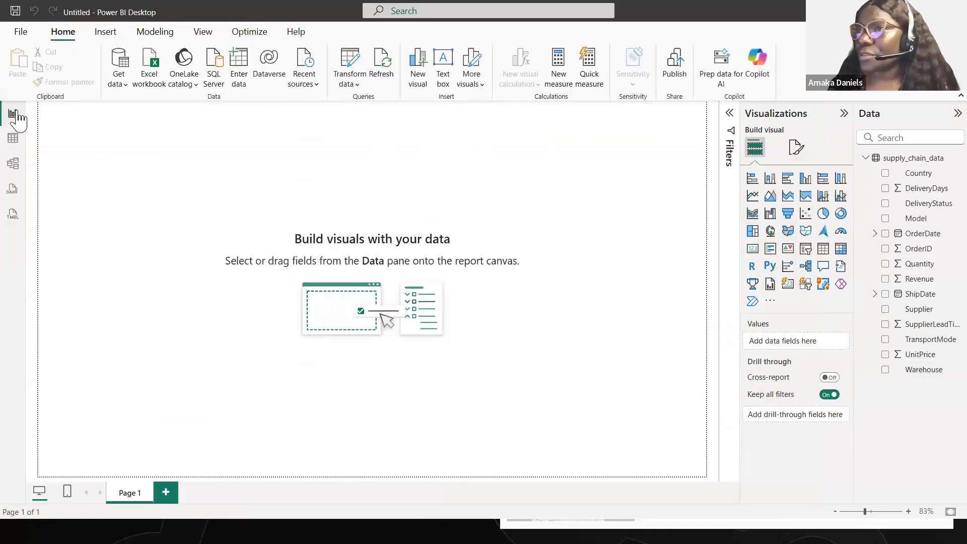
pyautogui.click(13, 147)
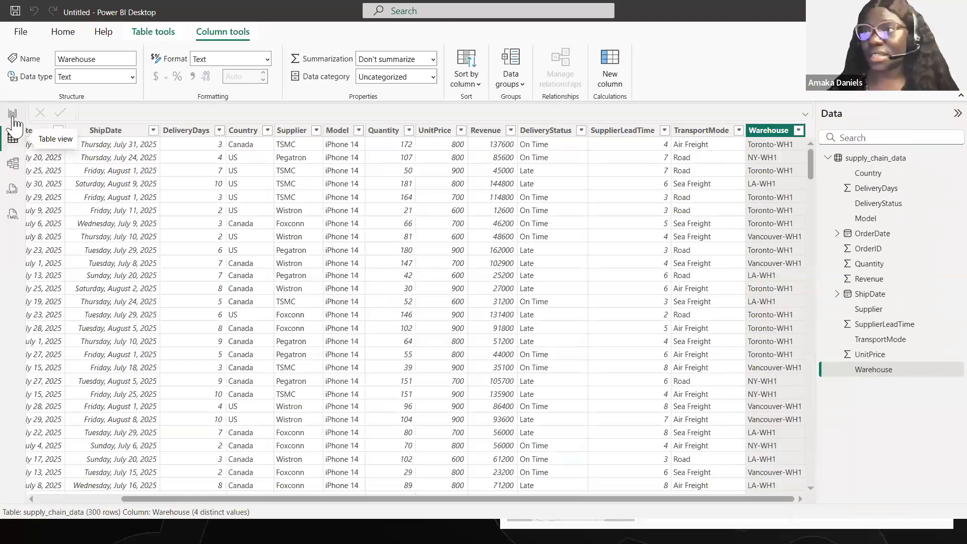
pyautogui.click(14, 118)
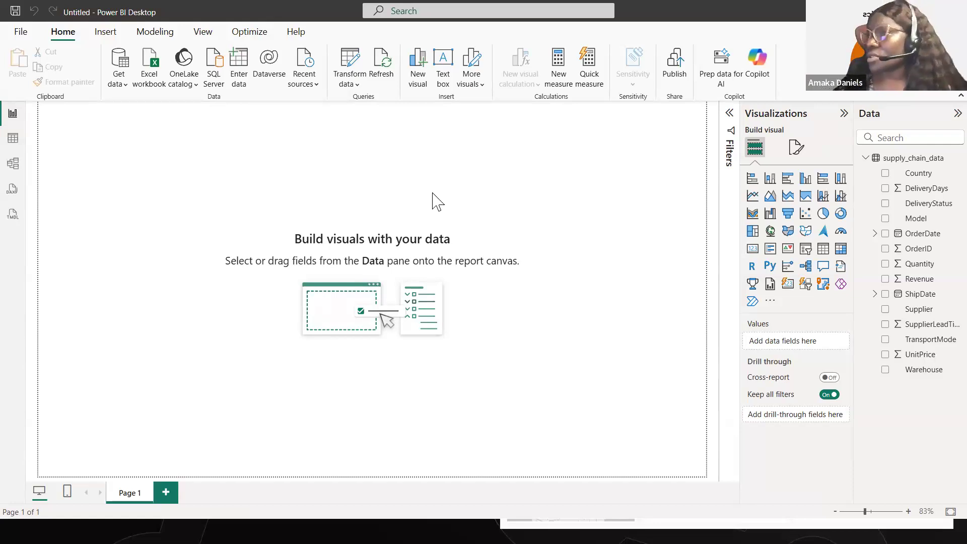
# - Look through the page's canvas background options and set the canvas vertical alignment to Middle
pyautogui.click(796, 151)
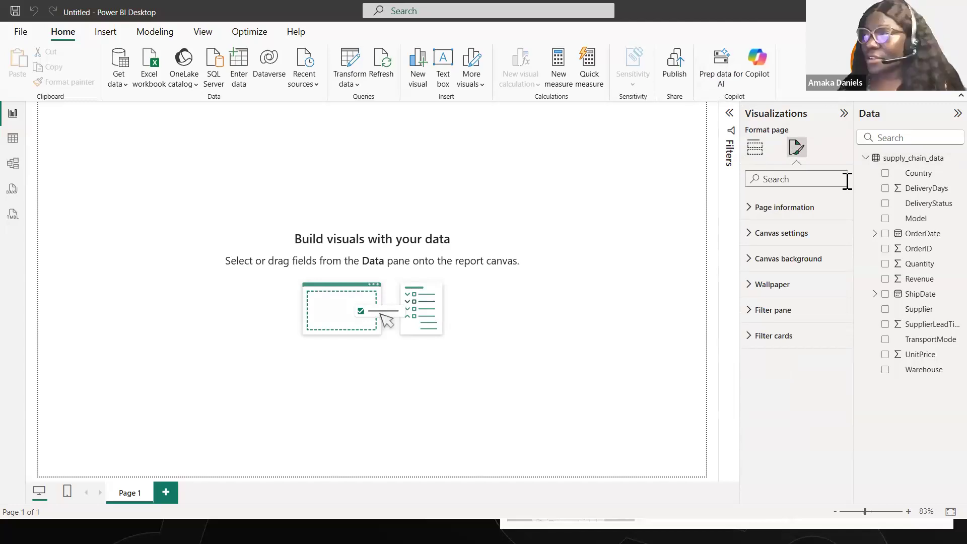
pyautogui.click(754, 262)
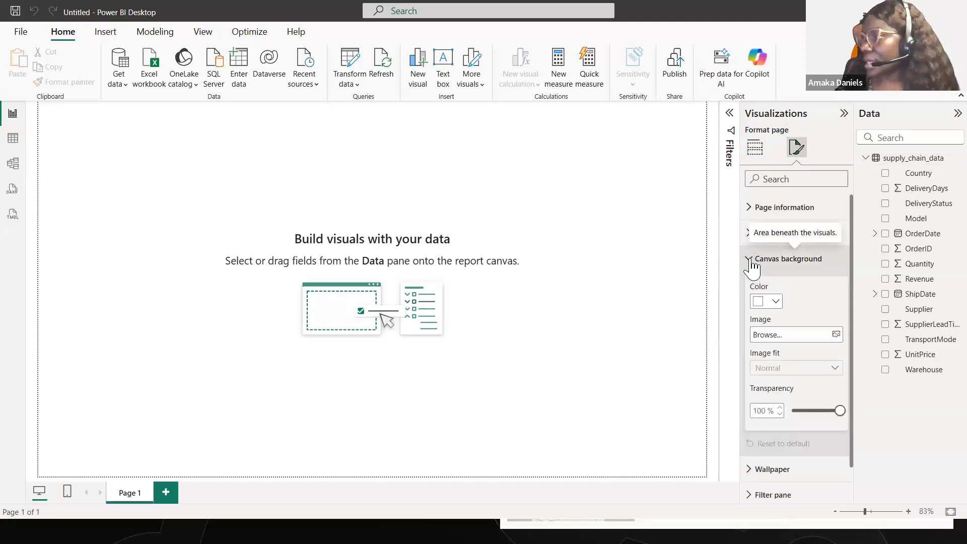
pyautogui.click(752, 260)
pyautogui.click(751, 233)
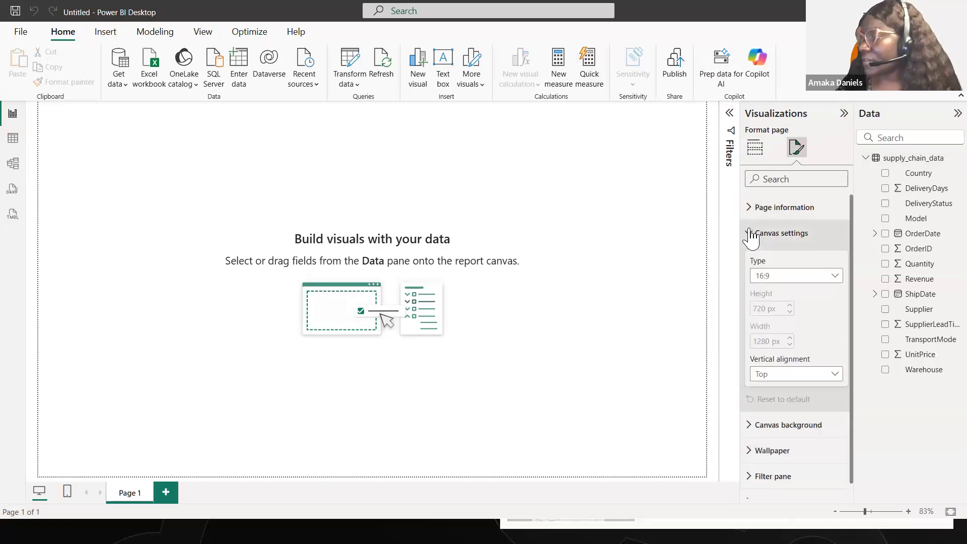
pyautogui.click(785, 379)
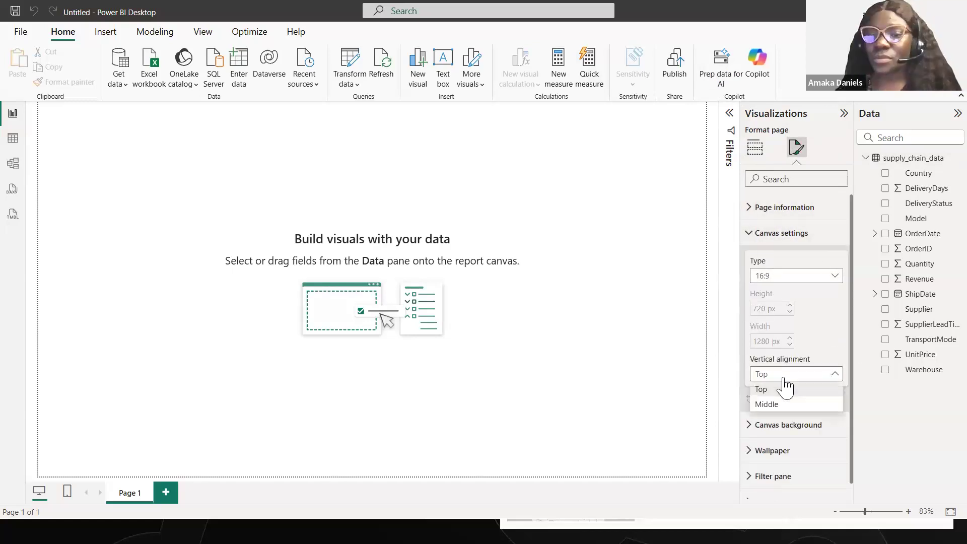
pyautogui.click(785, 406)
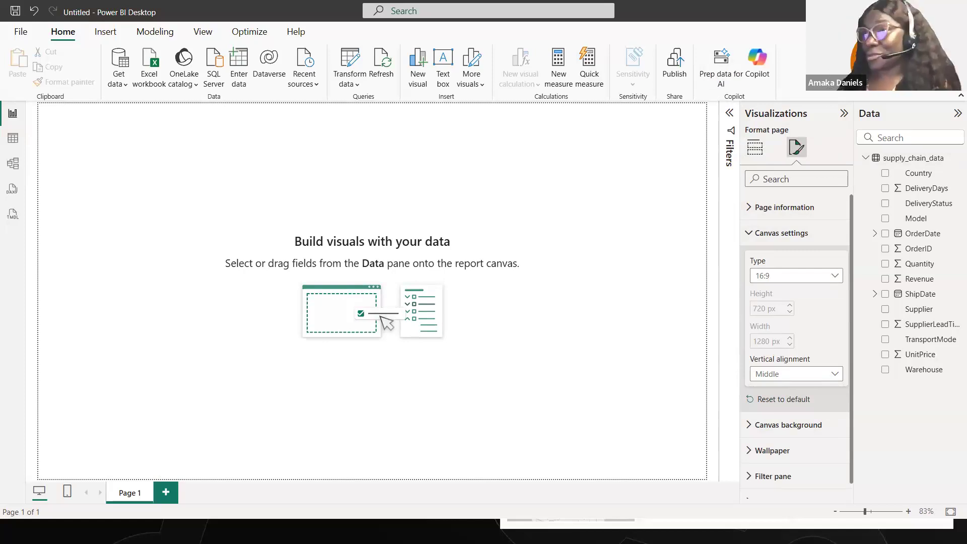
pyautogui.click(280, 168)
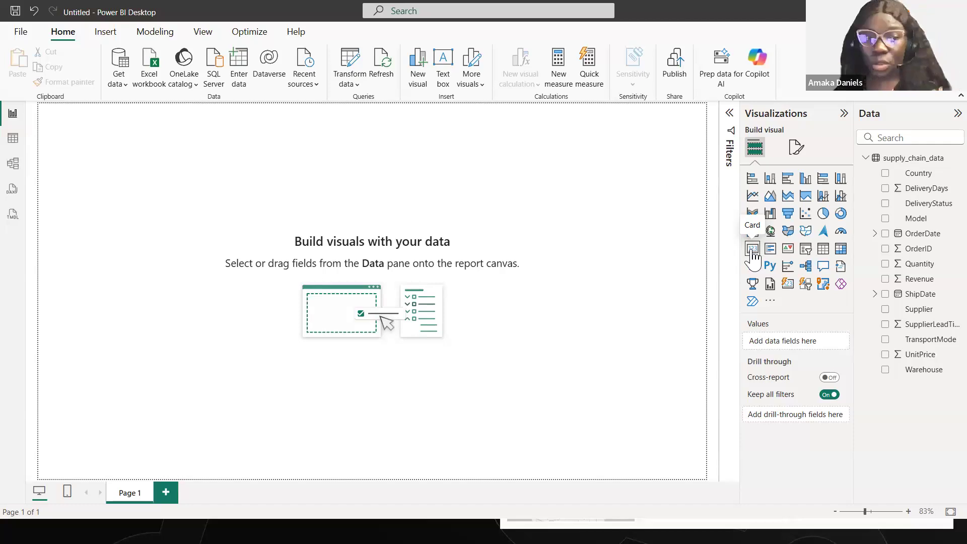
# - Add a card visual near the upper-left corner of the report page and show OrderID in it
pyautogui.click(753, 249)
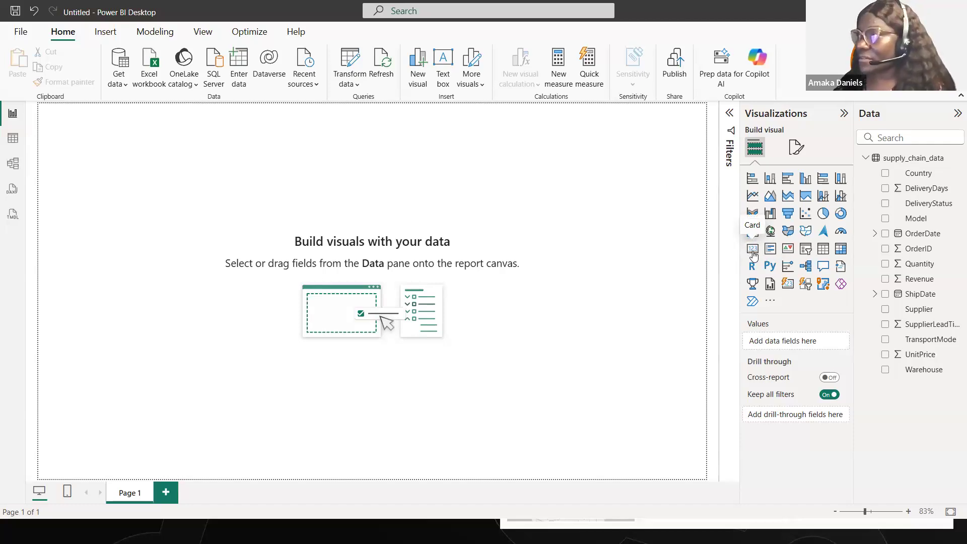
pyautogui.moveTo(108, 188); pyautogui.dragTo(134, 188)
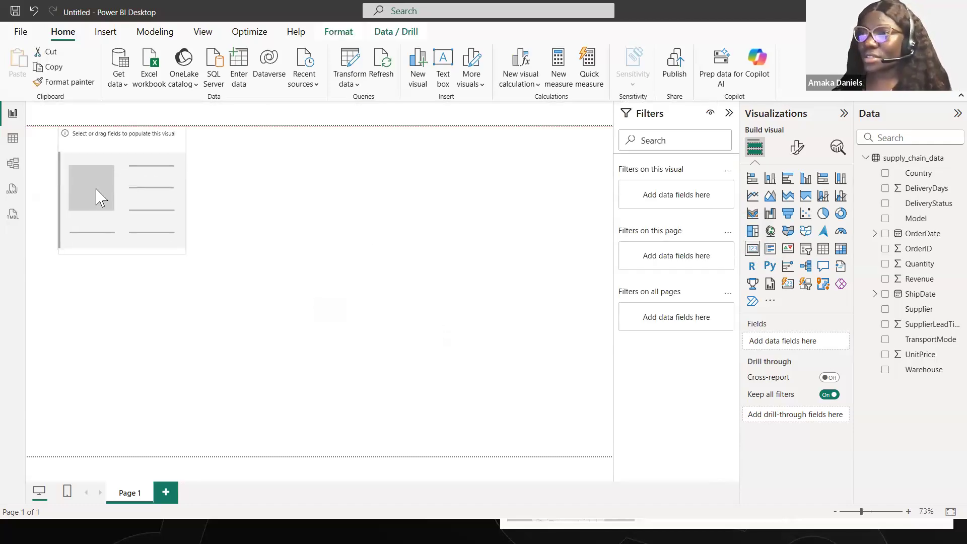
pyautogui.click(729, 113)
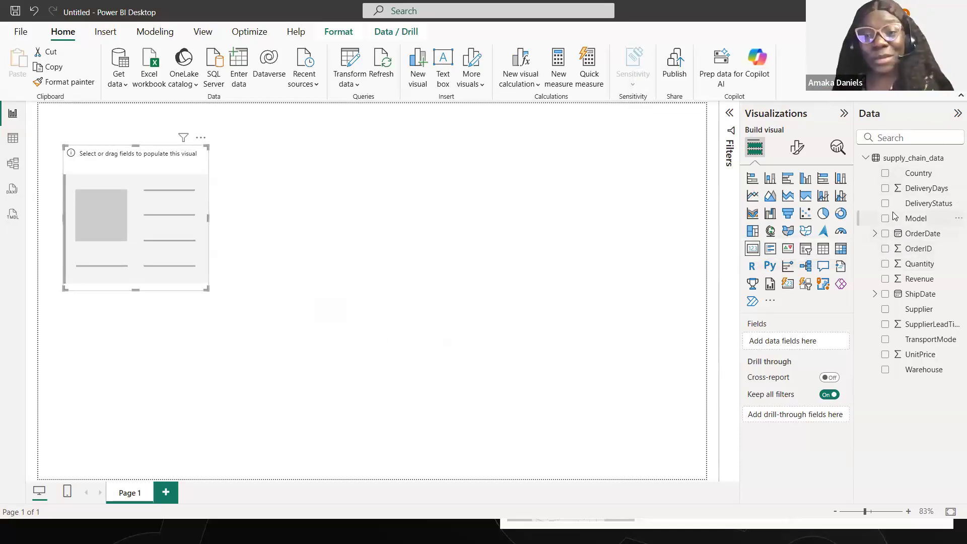
pyautogui.click(886, 251)
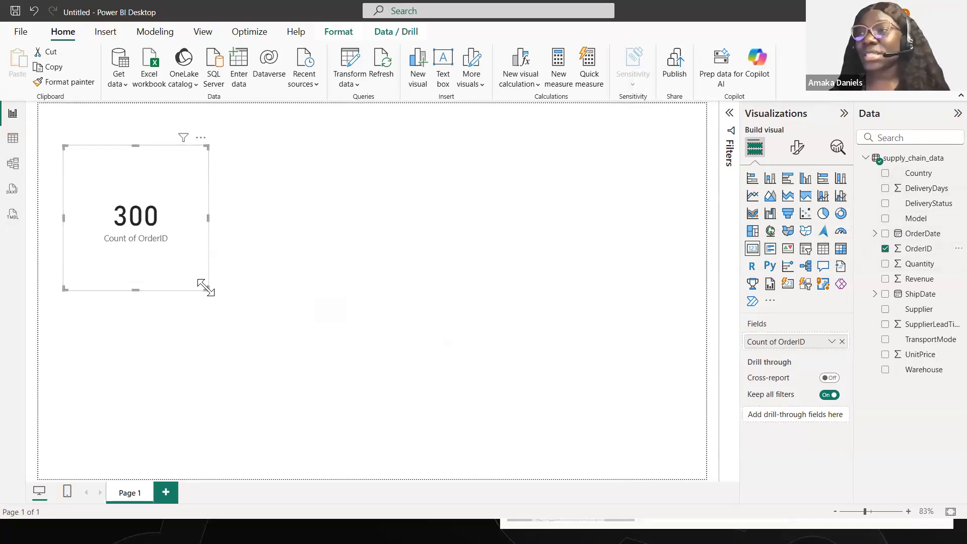
# - Shrink the OrderID card to a compact size and move it closer to the page's left edge
pyautogui.moveTo(206, 289); pyautogui.dragTo(153, 229)
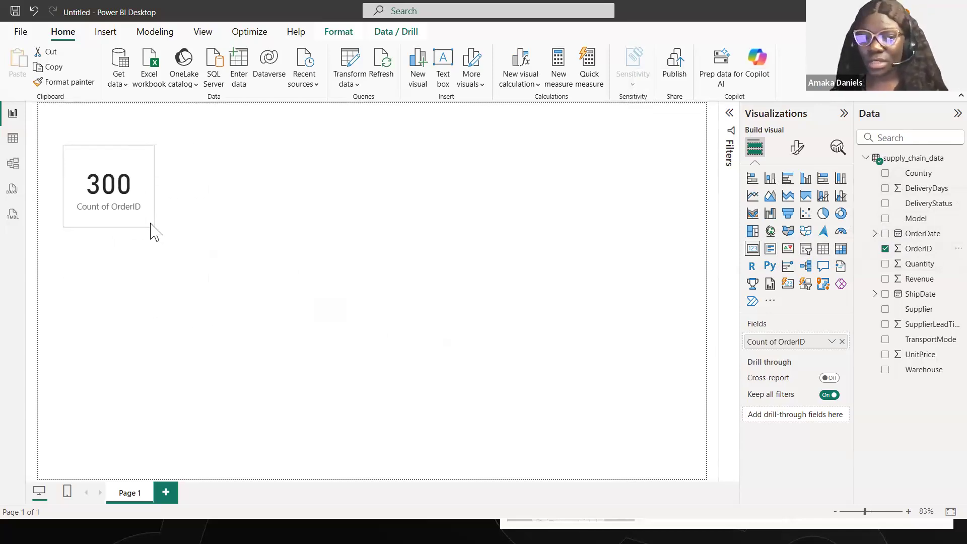
pyautogui.moveTo(145, 187); pyautogui.dragTo(134, 188)
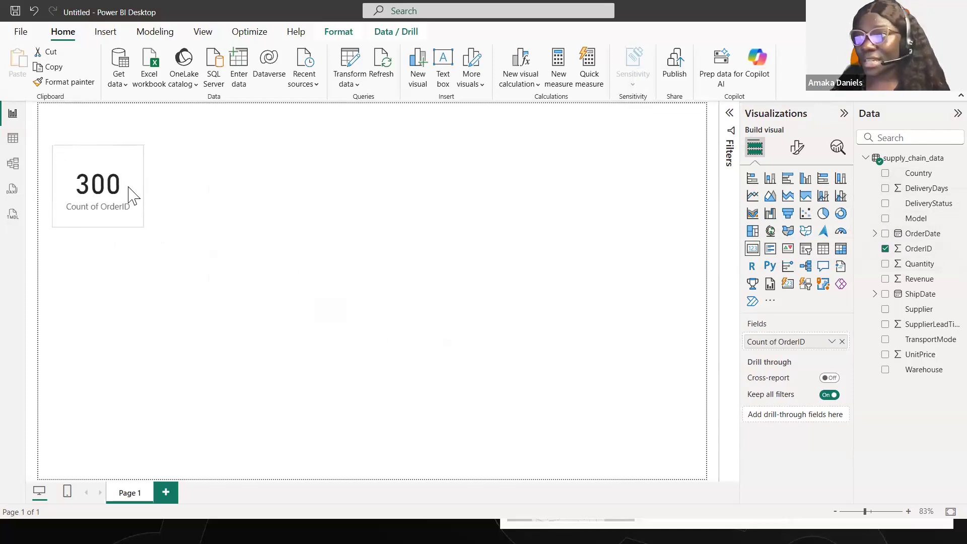
pyautogui.moveTo(142, 226); pyautogui.dragTo(127, 214)
pyautogui.click(216, 271)
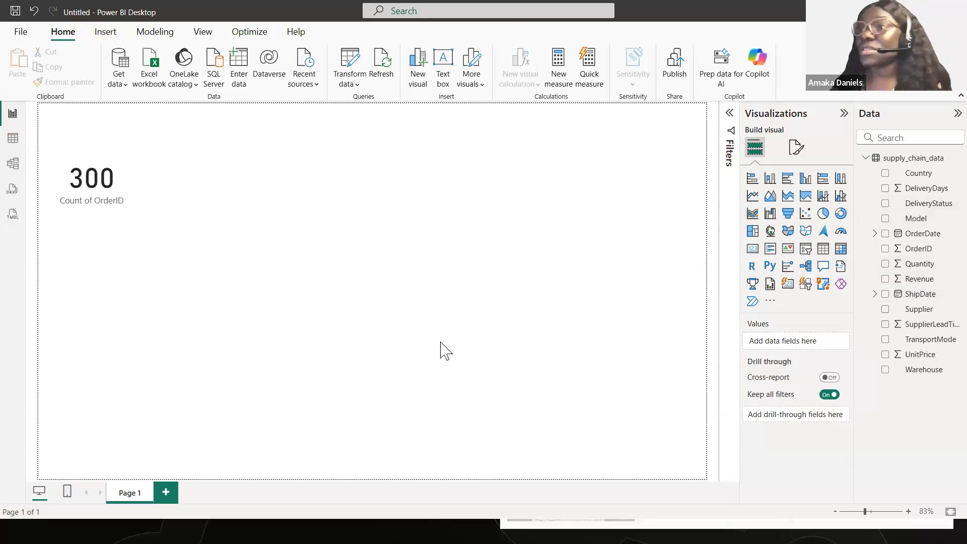
# - Add a second card showing Sum of Quantity and place it to the right of the OrderID card
pyautogui.click(753, 248)
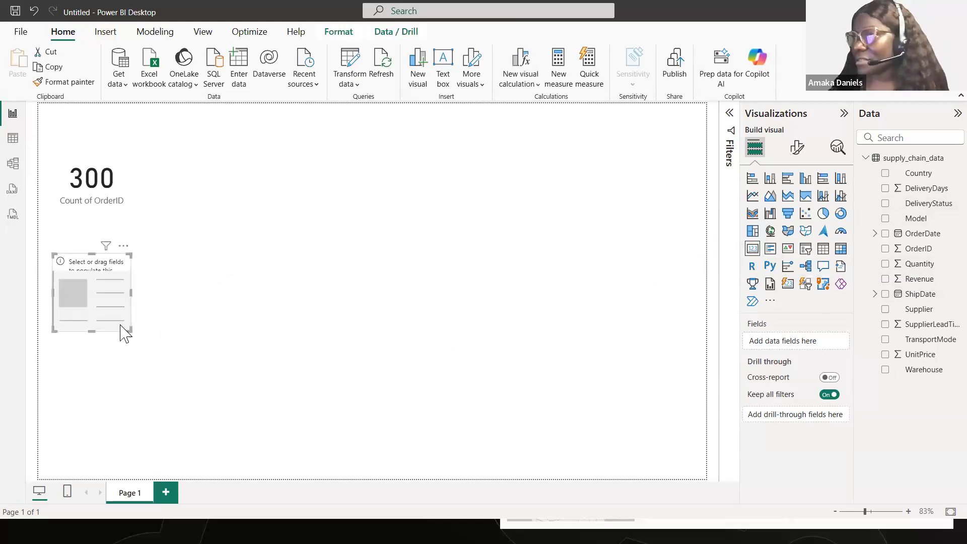
pyautogui.moveTo(92, 318); pyautogui.dragTo(182, 215)
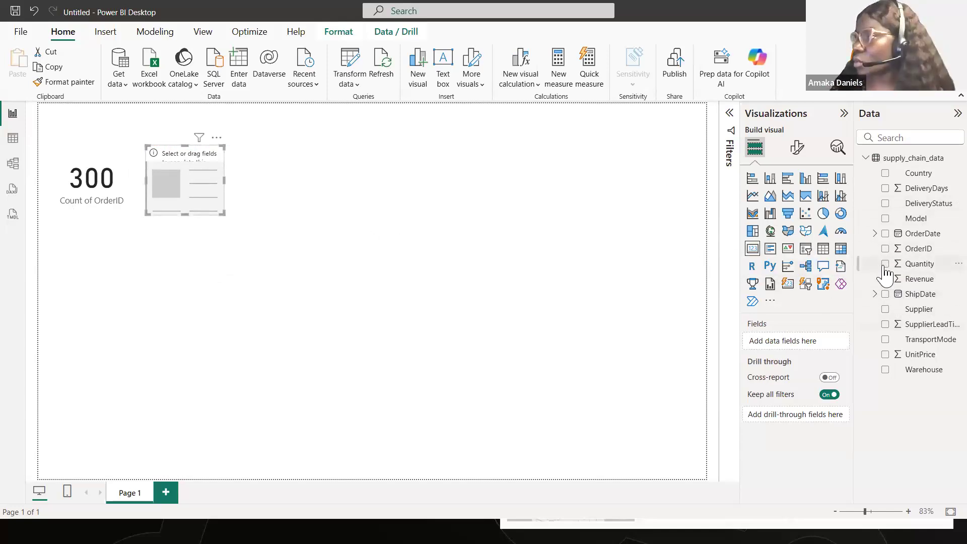
pyautogui.moveTo(921, 267); pyautogui.dragTo(801, 346)
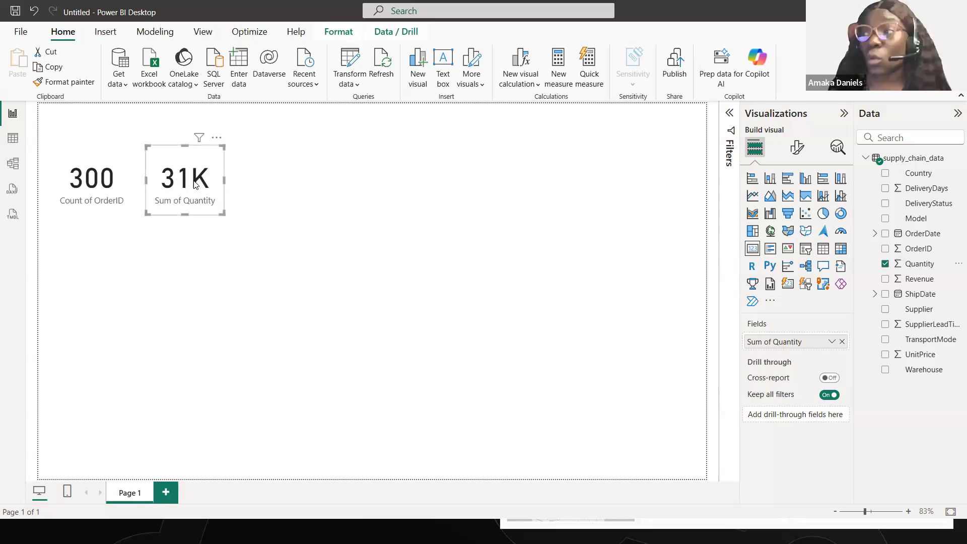
pyautogui.click(97, 256)
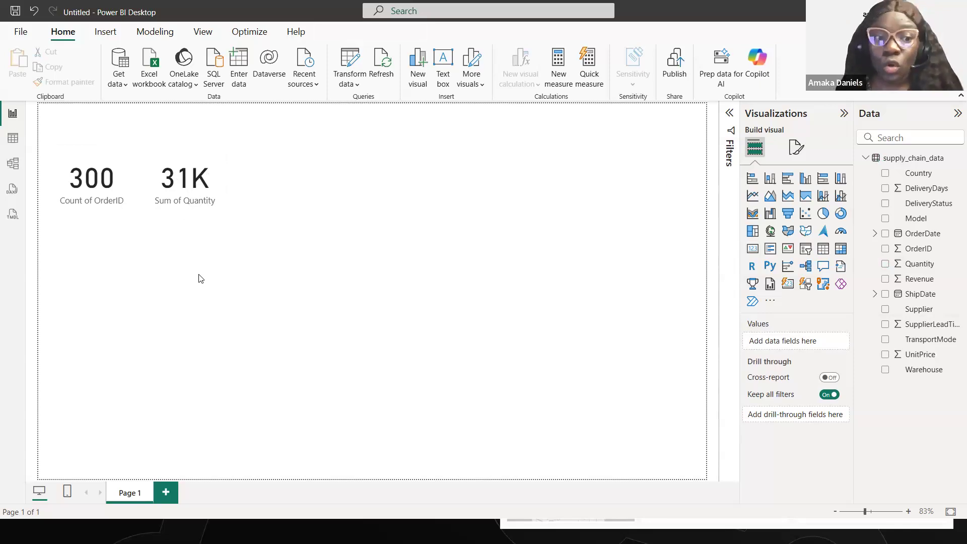
# - Add a card below the OrderID card showing the Average of DeliveryDays, and reduce its height slightly
pyautogui.click(752, 248)
pyautogui.moveTo(76, 309); pyautogui.dragTo(76, 290)
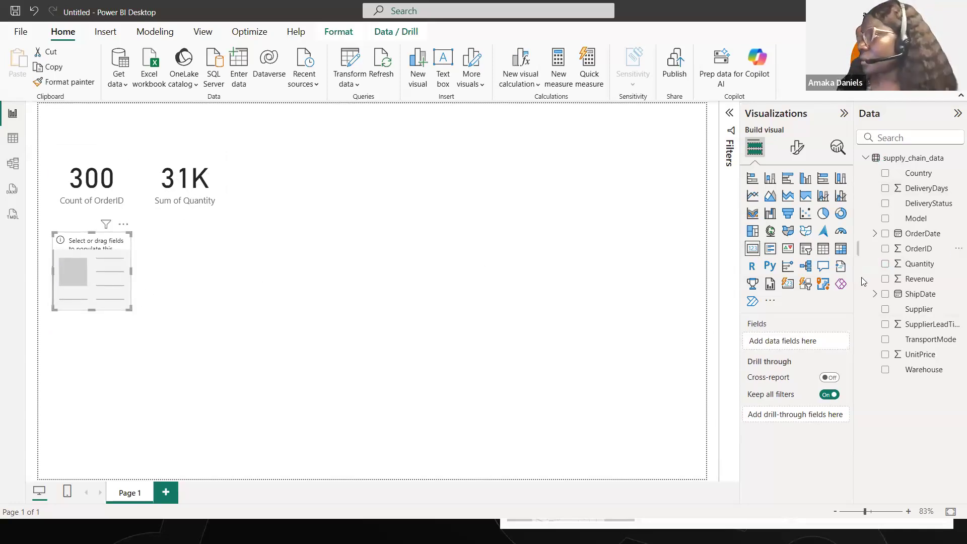
pyautogui.click(885, 189)
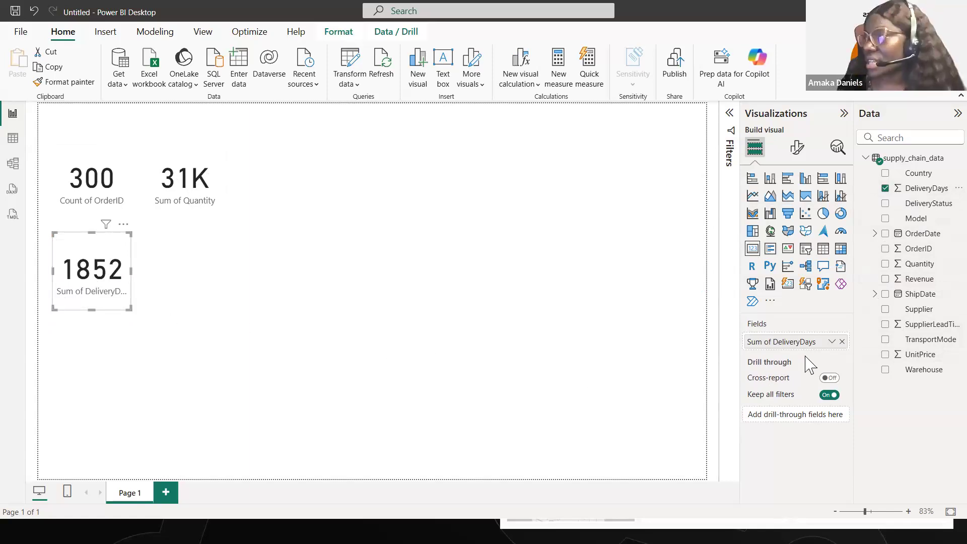
pyautogui.click(832, 342)
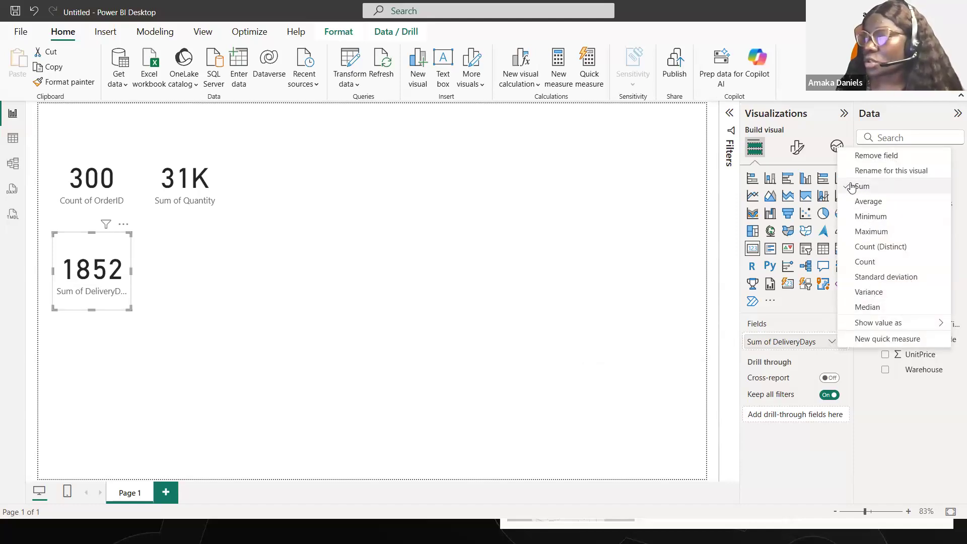
pyautogui.click(866, 201)
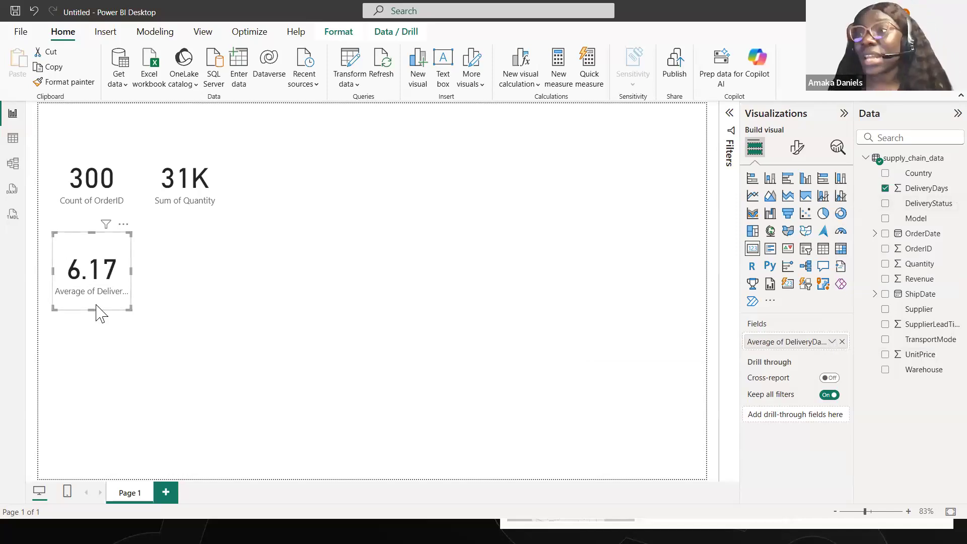
pyautogui.moveTo(92, 309); pyautogui.dragTo(92, 301)
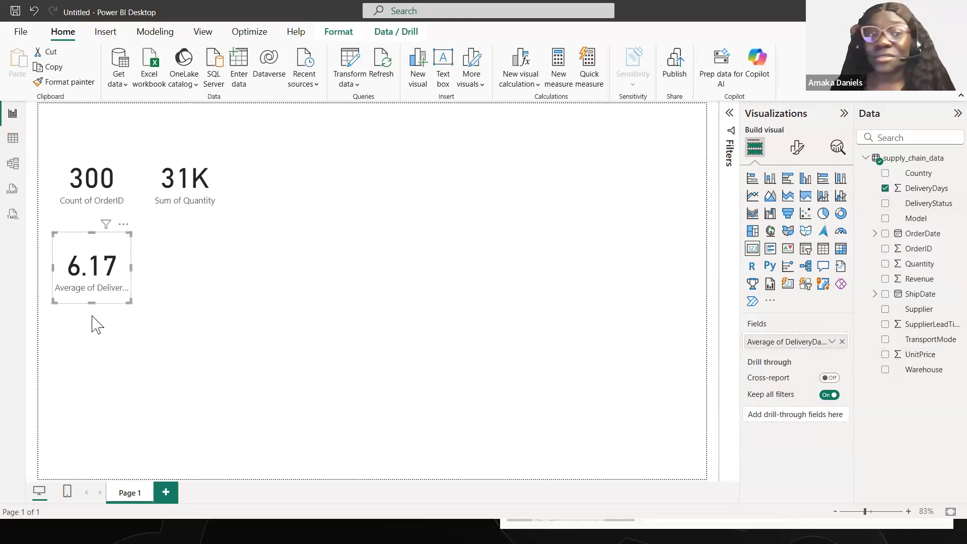
pyautogui.click(159, 285)
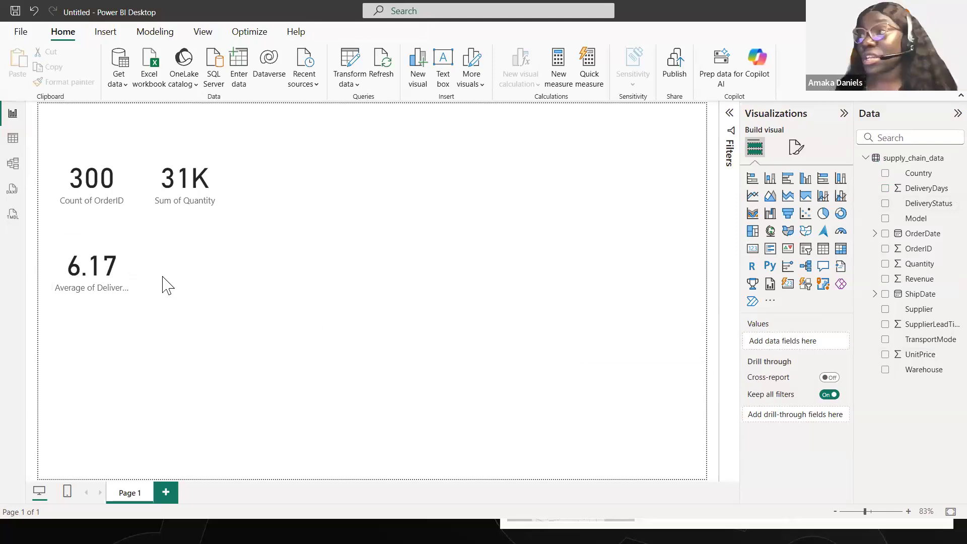
# - Add a card showing Sum of Revenue and place it below the Quantity card, beside the DeliveryDays card
pyautogui.click(752, 251)
pyautogui.moveTo(112, 359); pyautogui.dragTo(205, 255)
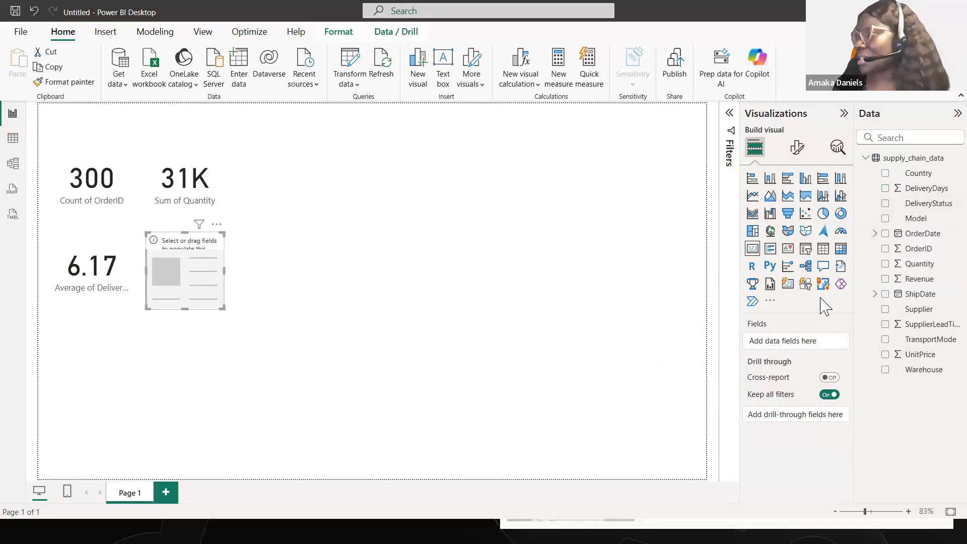
pyautogui.click(885, 279)
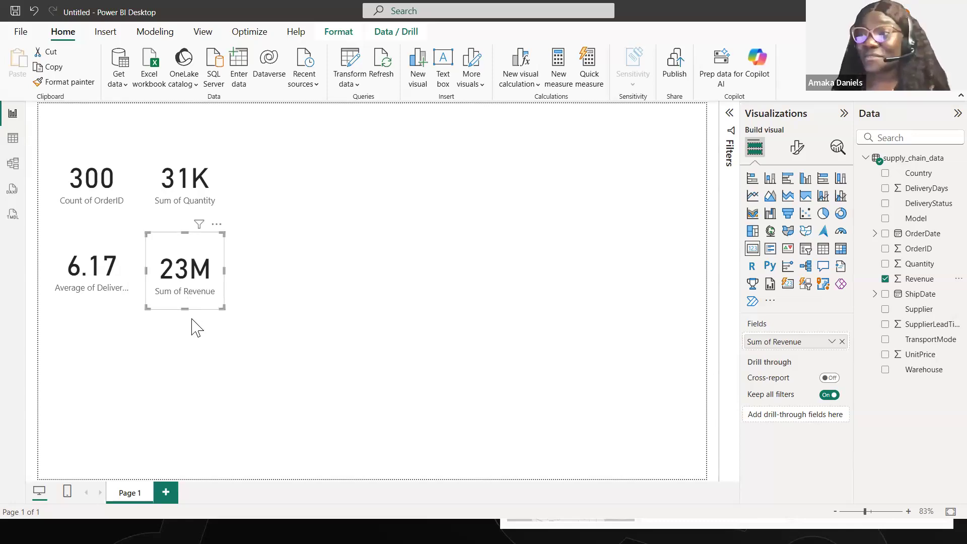
pyautogui.click(179, 347)
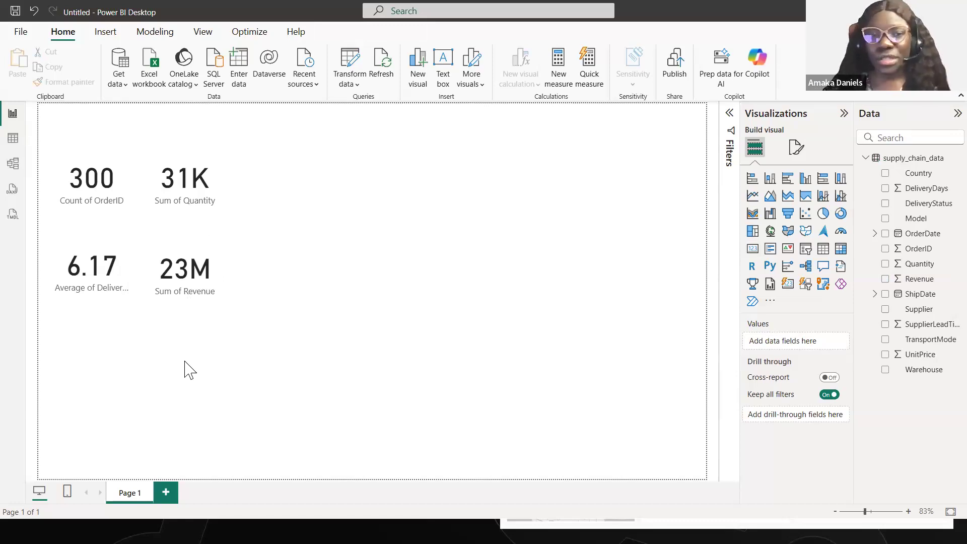
pyautogui.click(202, 247)
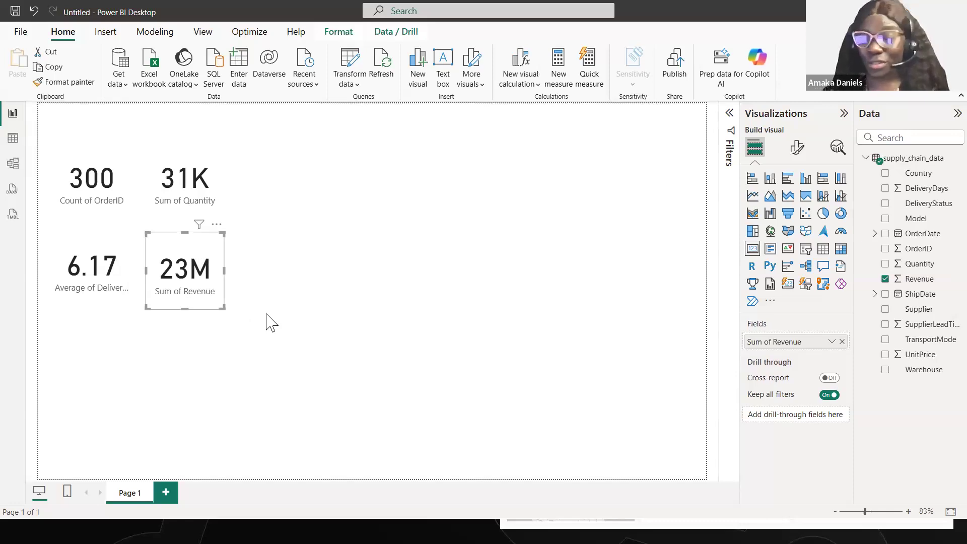
pyautogui.click(268, 322)
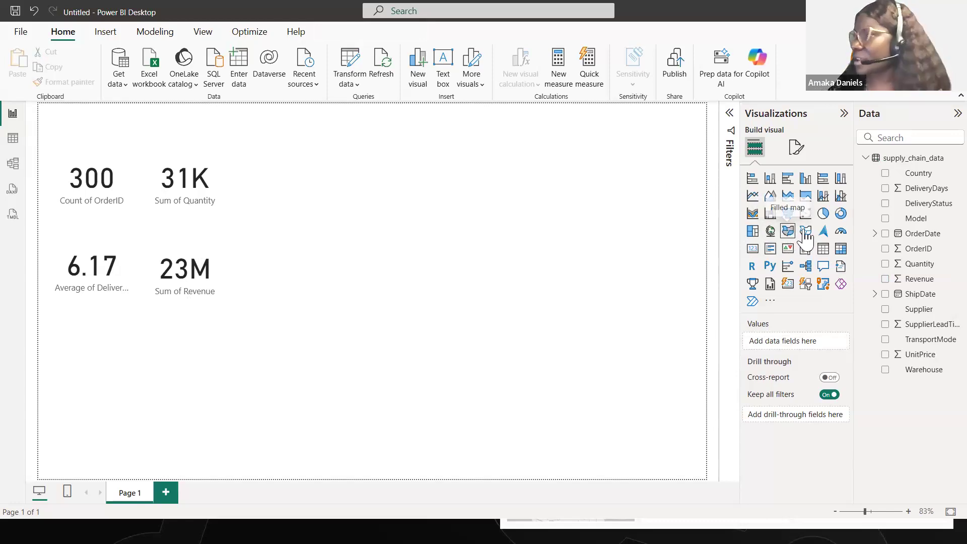
# - Insert a map visual directly beneath the four cards and enlarge it to span both card columns
pyautogui.click(771, 232)
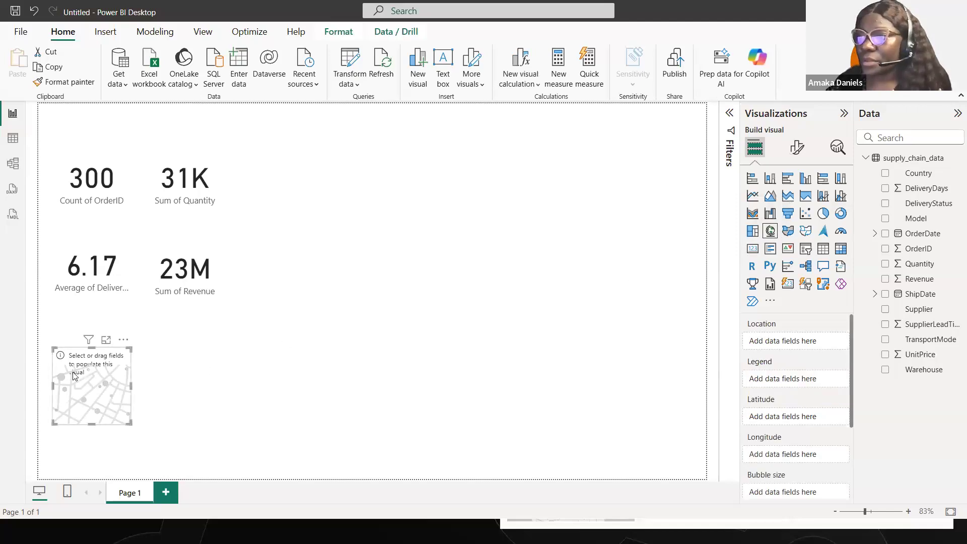
pyautogui.moveTo(74, 377); pyautogui.dragTo(76, 346)
pyautogui.moveTo(131, 392); pyautogui.dragTo(218, 465)
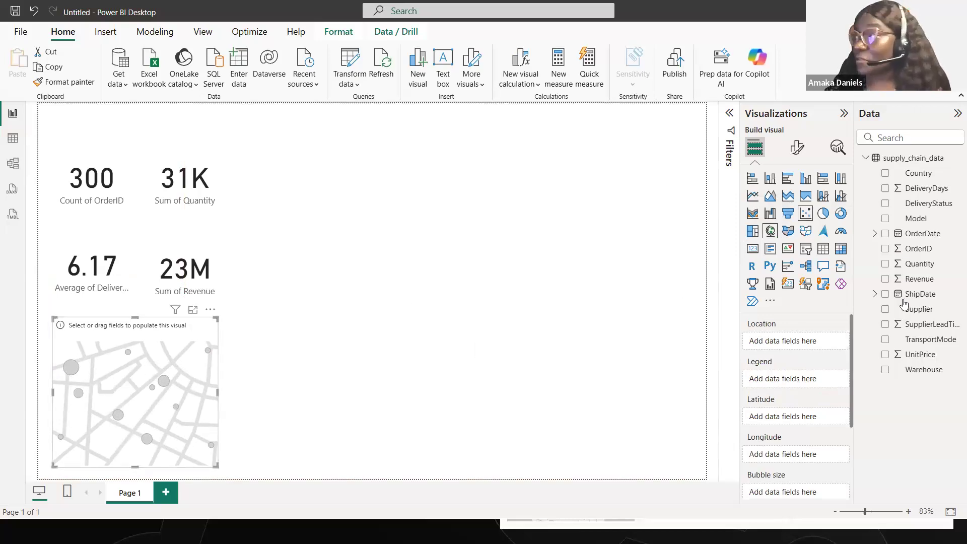
# - Plot Country as the map's location with Count of OrderID as bubble size, and nudge the map slightly upward
pyautogui.click(886, 174)
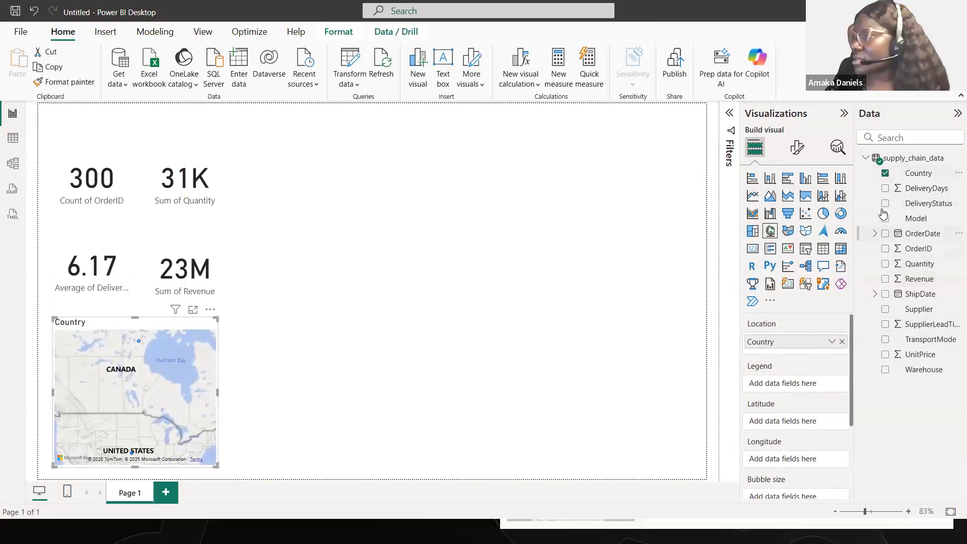
pyautogui.click(886, 249)
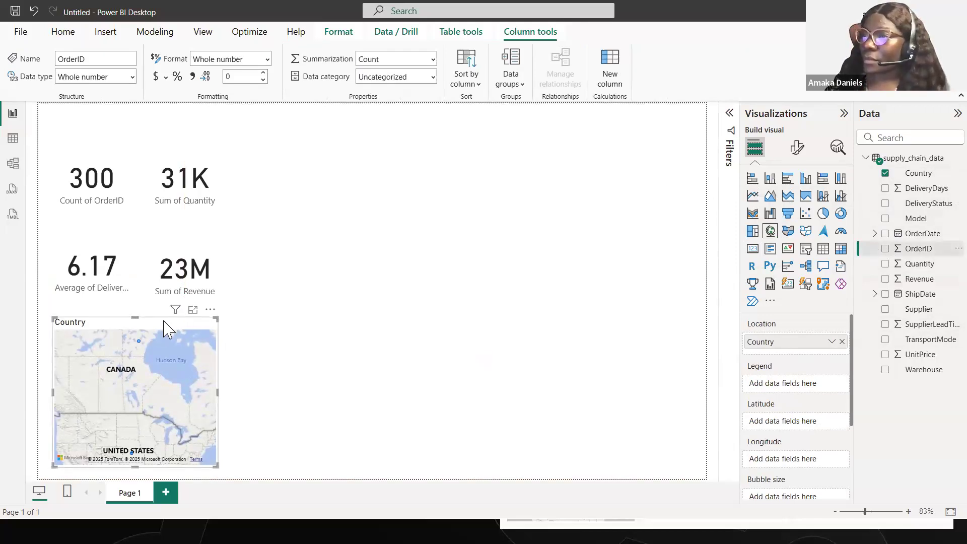
pyautogui.moveTo(171, 322); pyautogui.dragTo(171, 316)
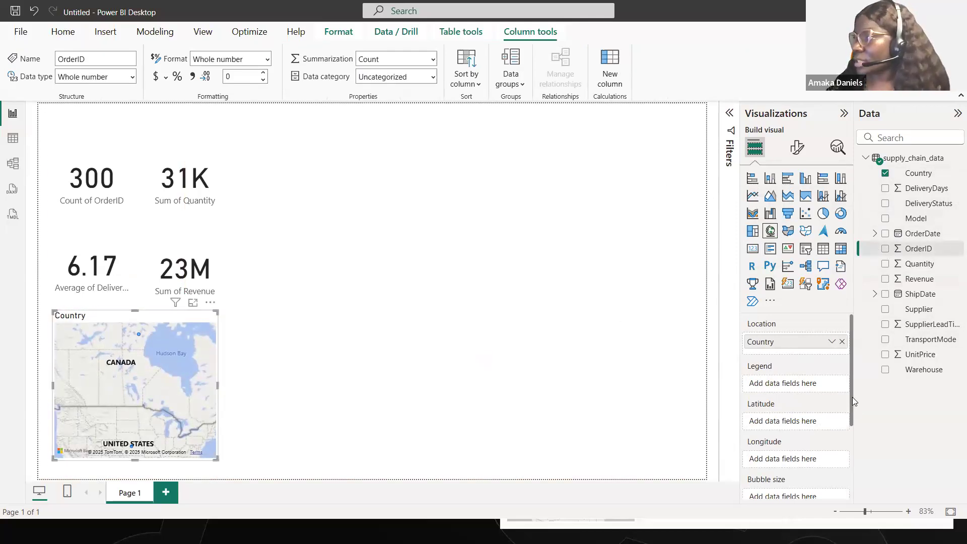
pyautogui.scroll(-4, 852, 433)
pyautogui.scroll(2, 824, 466)
pyautogui.scroll(2, 825, 417)
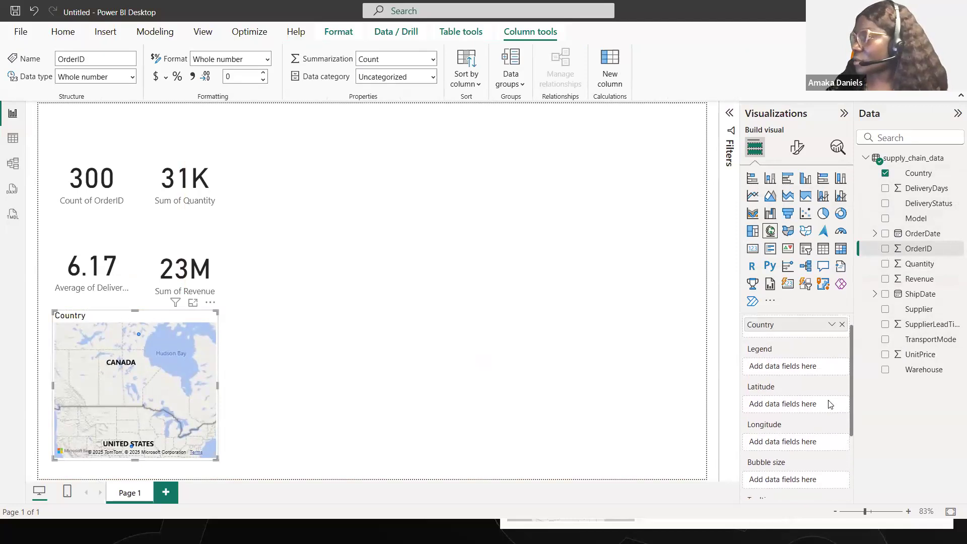
pyautogui.click(885, 249)
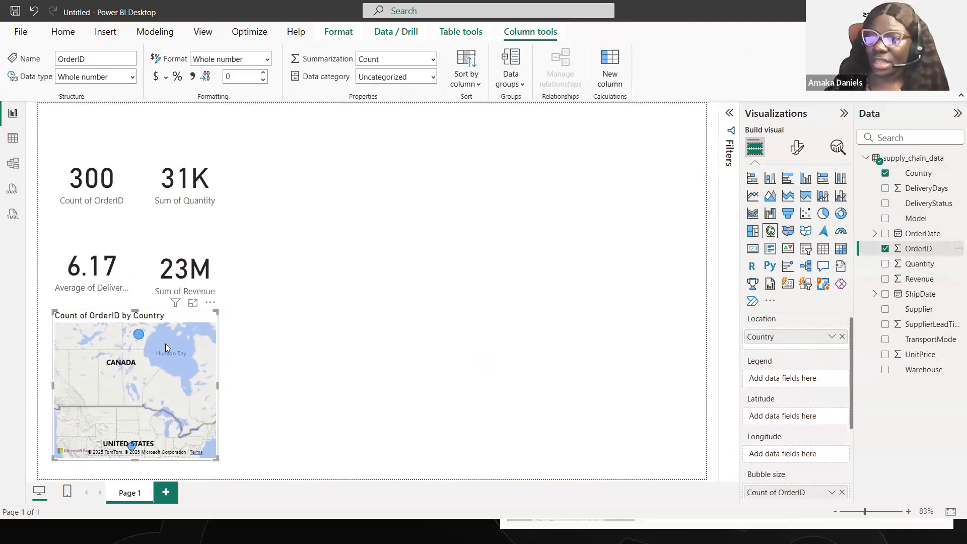
# - Insert a line chart beside the cards, level with their upper row, widen it to the page's right edge and reduce its height slightly
pyautogui.moveTo(137, 337)
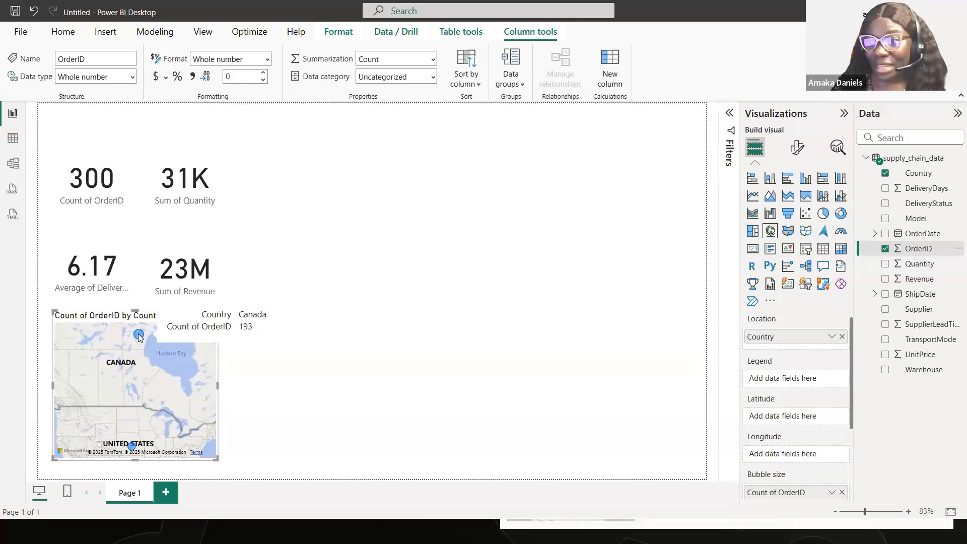
pyautogui.moveTo(126, 441)
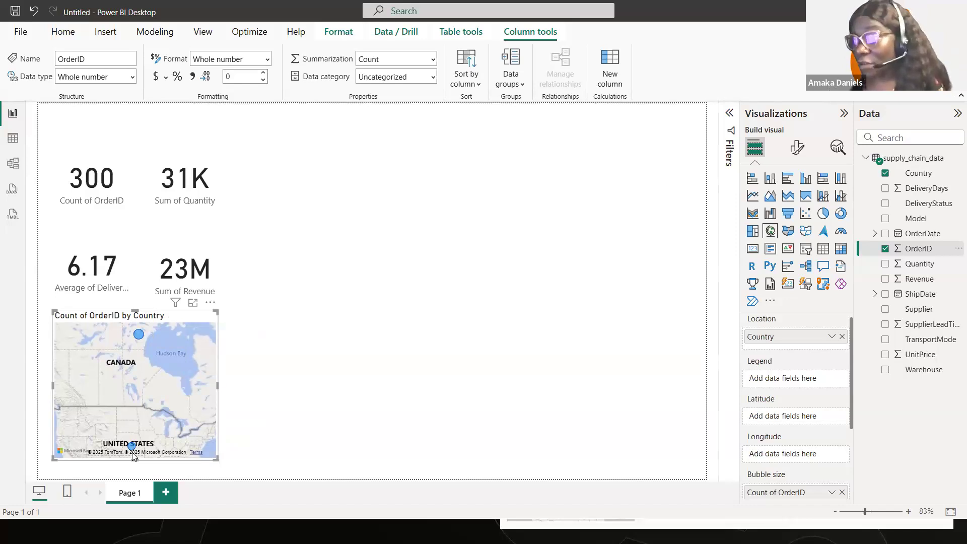
pyautogui.click(319, 369)
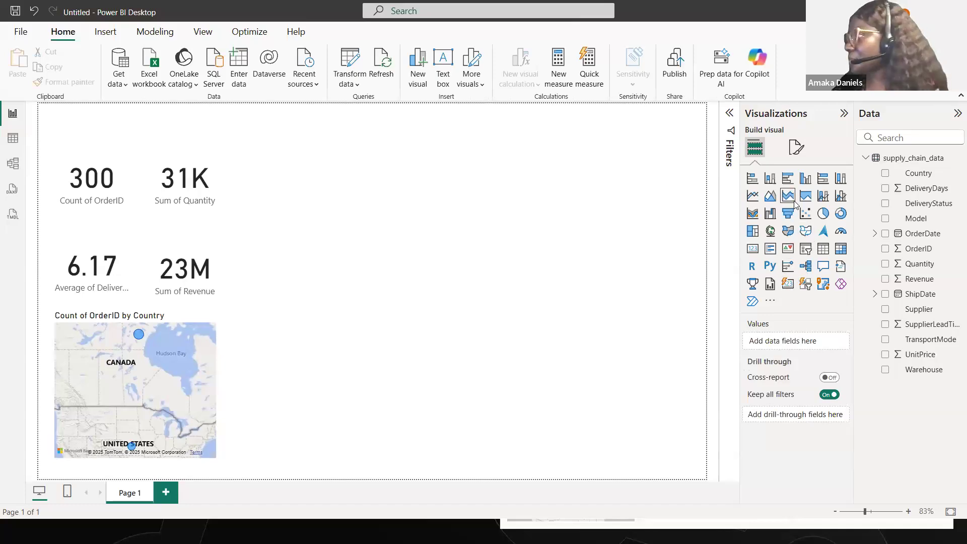
pyautogui.click(753, 195)
pyautogui.moveTo(300, 305); pyautogui.dragTo(300, 220)
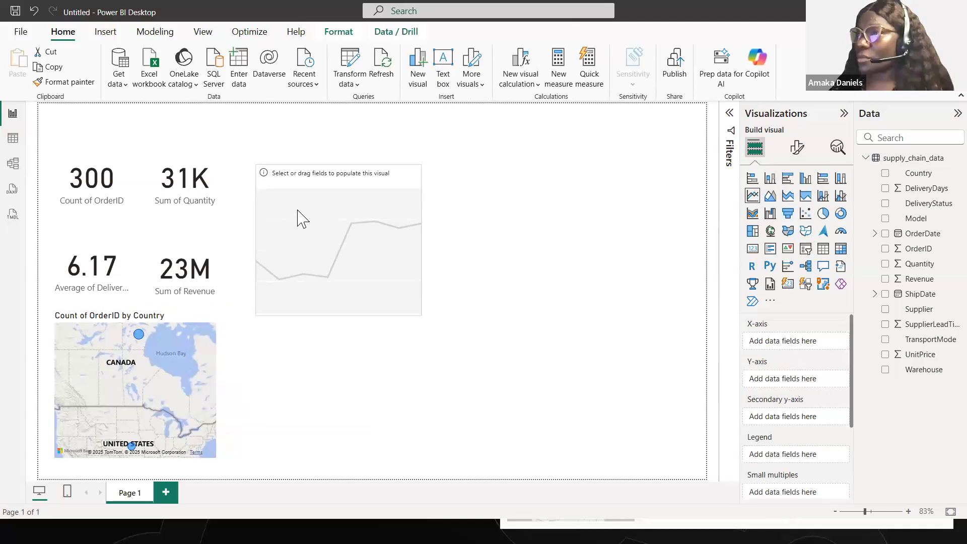
pyautogui.moveTo(422, 237); pyautogui.dragTo(696, 234)
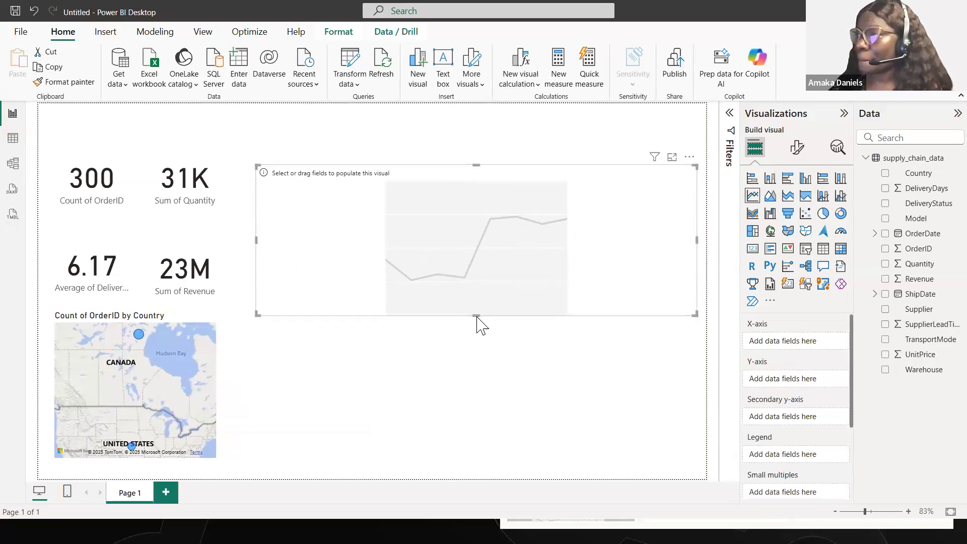
pyautogui.moveTo(475, 314); pyautogui.dragTo(476, 308)
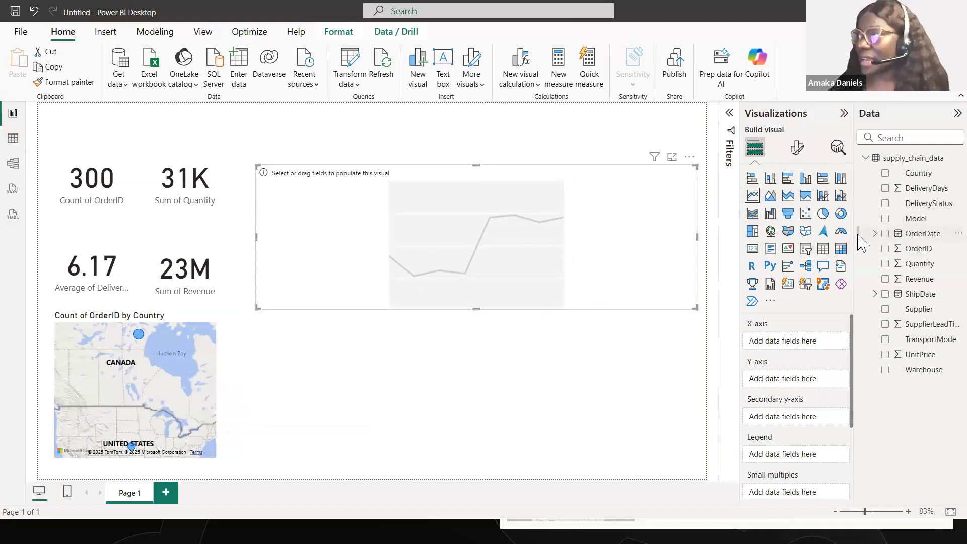
# - Plot Count of OrderID on the line chart against the Month and Day levels of the OrderDate hierarchy
pyautogui.click(875, 233)
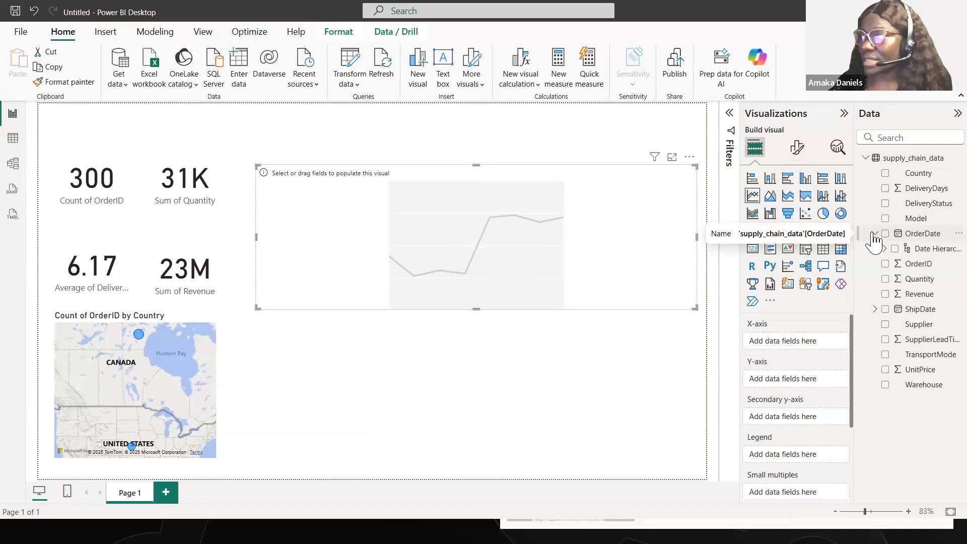
pyautogui.click(874, 234)
pyautogui.click(875, 233)
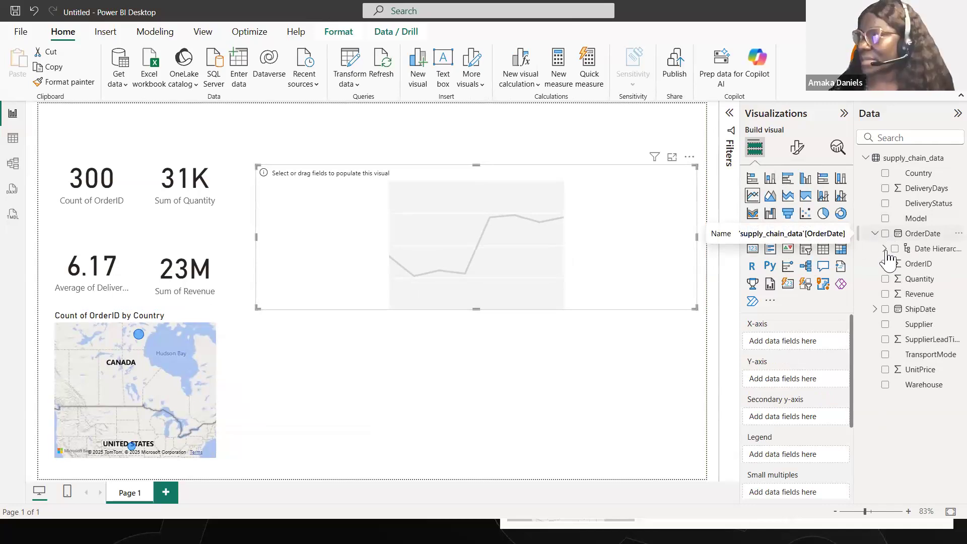
pyautogui.click(886, 249)
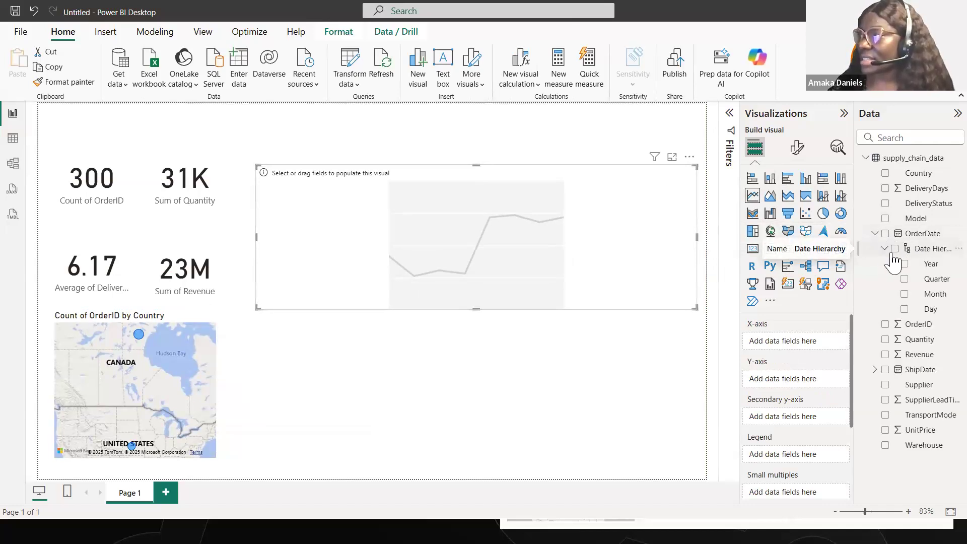
pyautogui.click(904, 293)
pyautogui.click(904, 310)
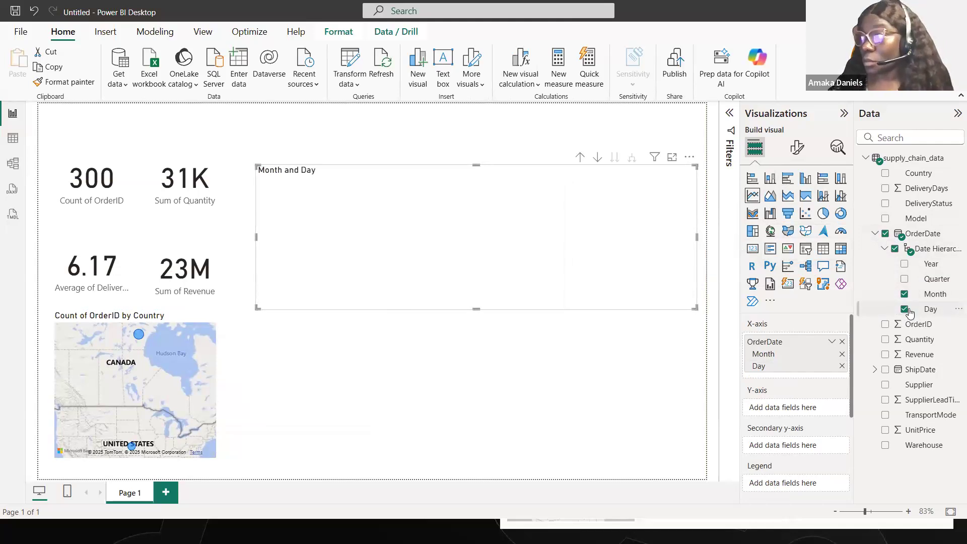
pyautogui.click(885, 325)
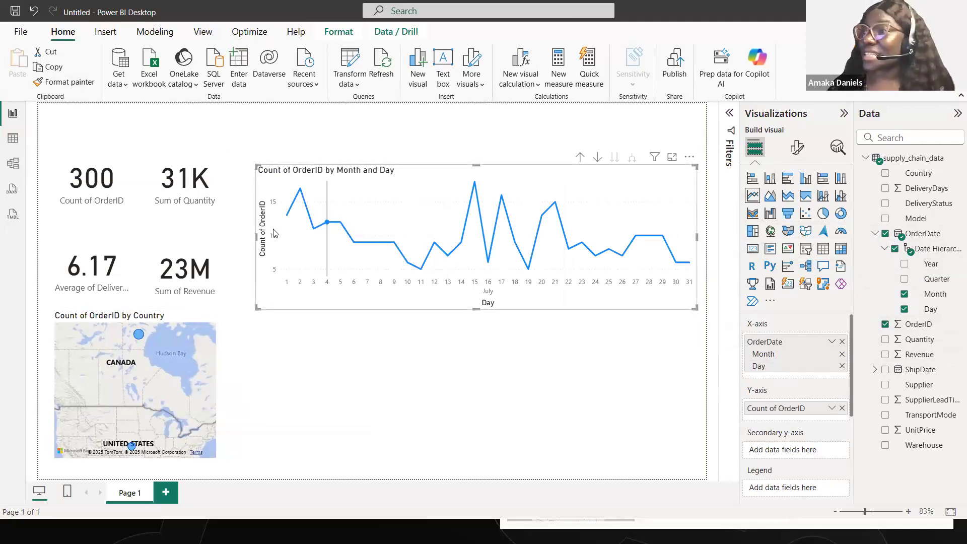
pyautogui.moveTo(302, 214)
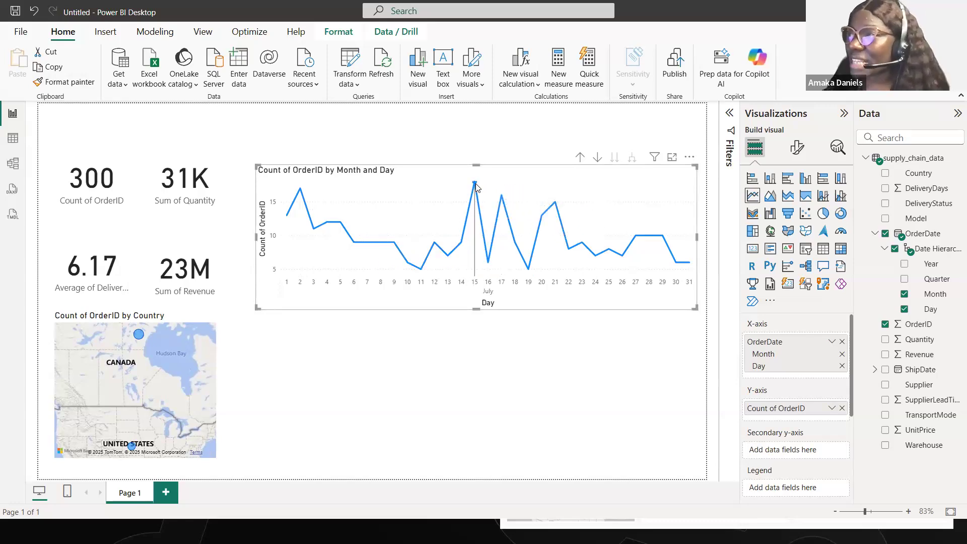
pyautogui.moveTo(476, 188)
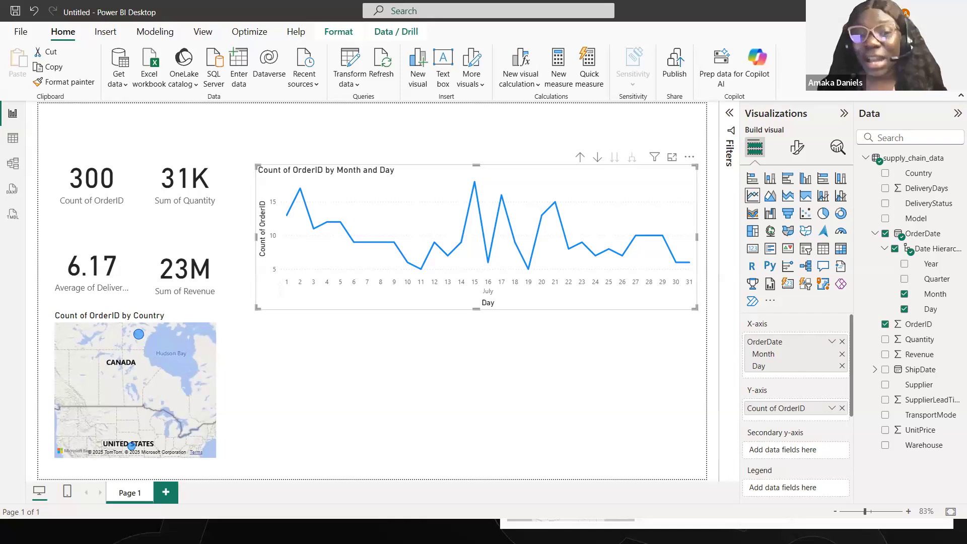
# - Add a clustered column chart of Count of OrderID by DeliveryStatus beneath the line chart, narrowed to a little under half its width
pyautogui.click(281, 362)
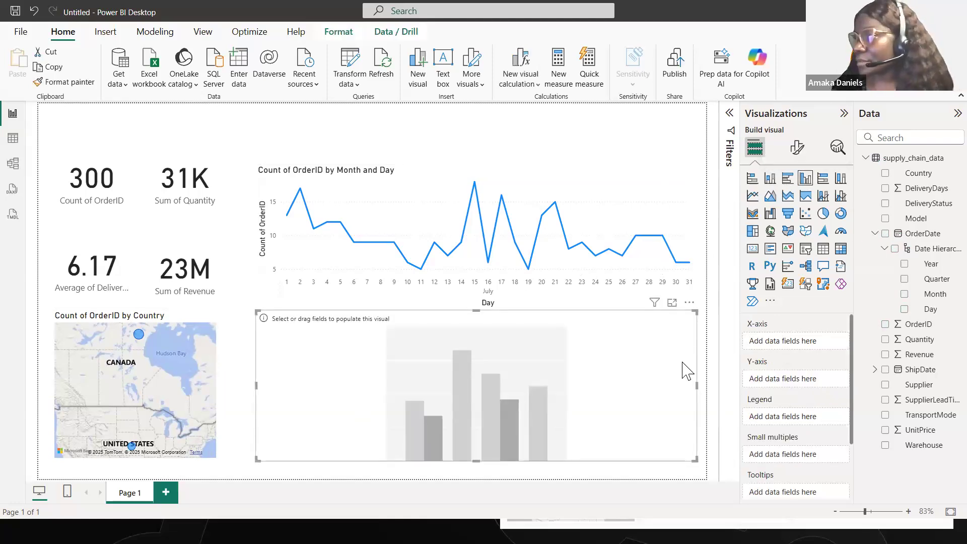
pyautogui.moveTo(697, 385); pyautogui.dragTo(451, 393)
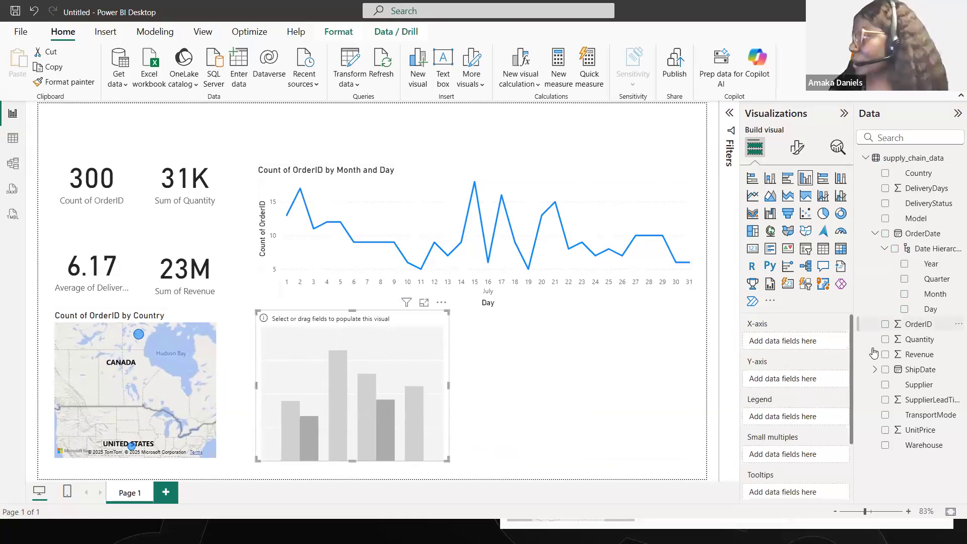
pyautogui.click(885, 203)
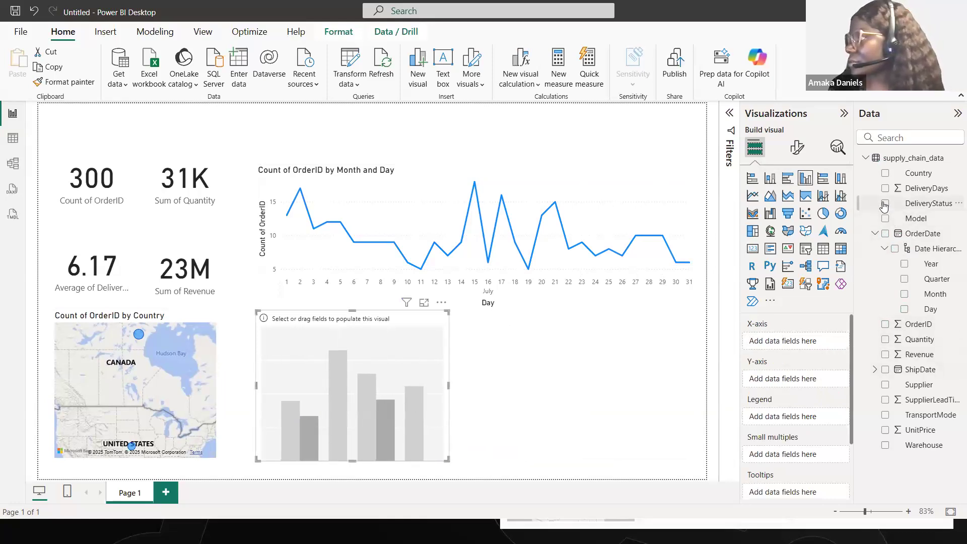
pyautogui.click(885, 325)
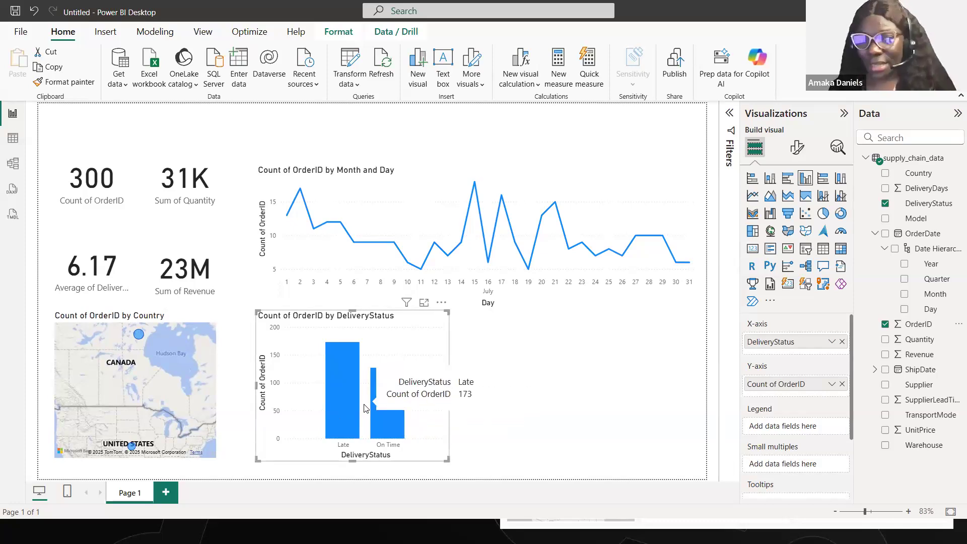
# - Add a clustered bar chart of Sum of Revenue by Model beside the DeliveryStatus chart, fitted into the remaining space under the line chart
pyautogui.click(454, 387)
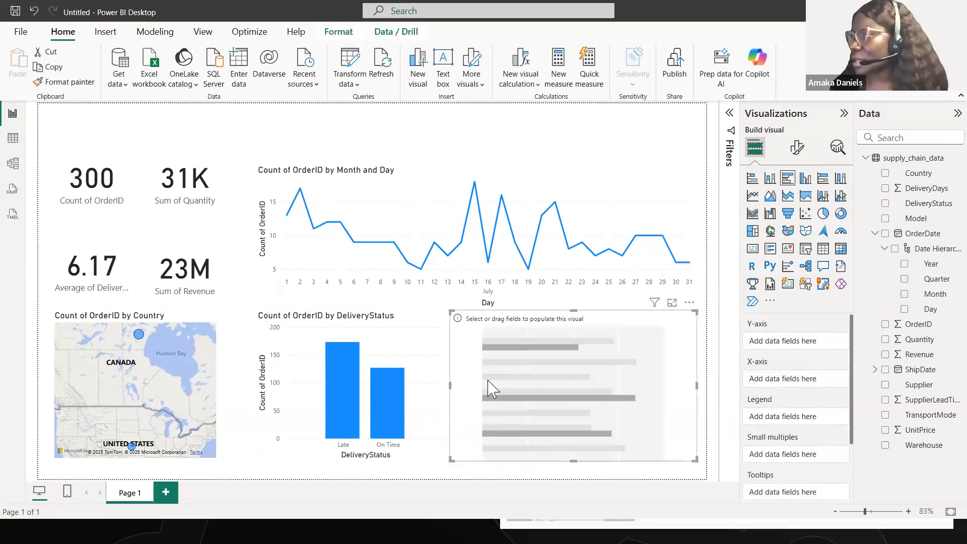
pyautogui.moveTo(451, 386); pyautogui.dragTo(472, 388)
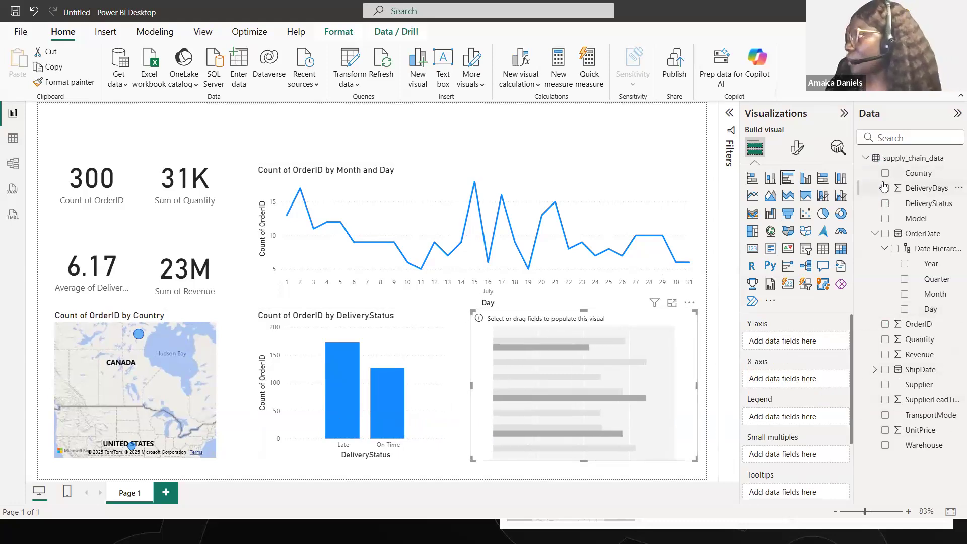
pyautogui.click(885, 219)
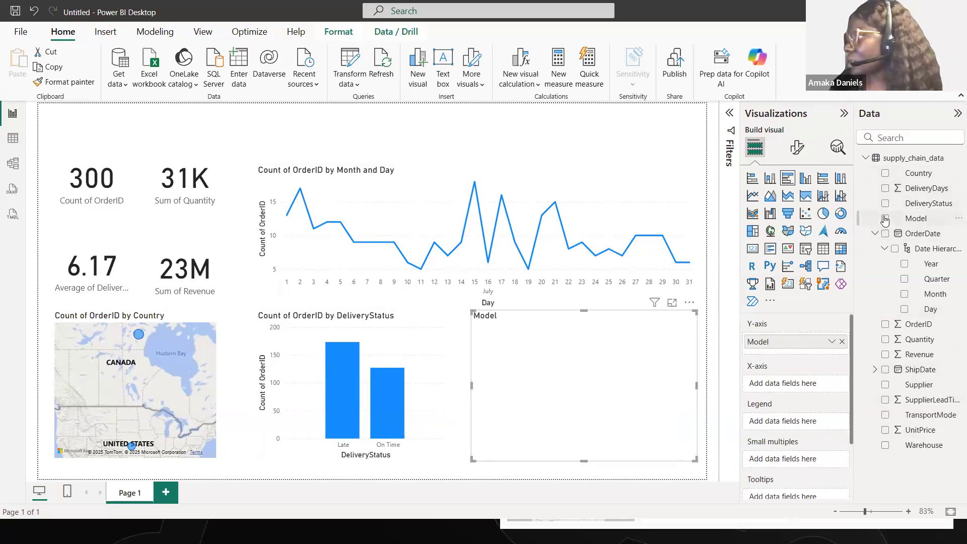
pyautogui.click(885, 354)
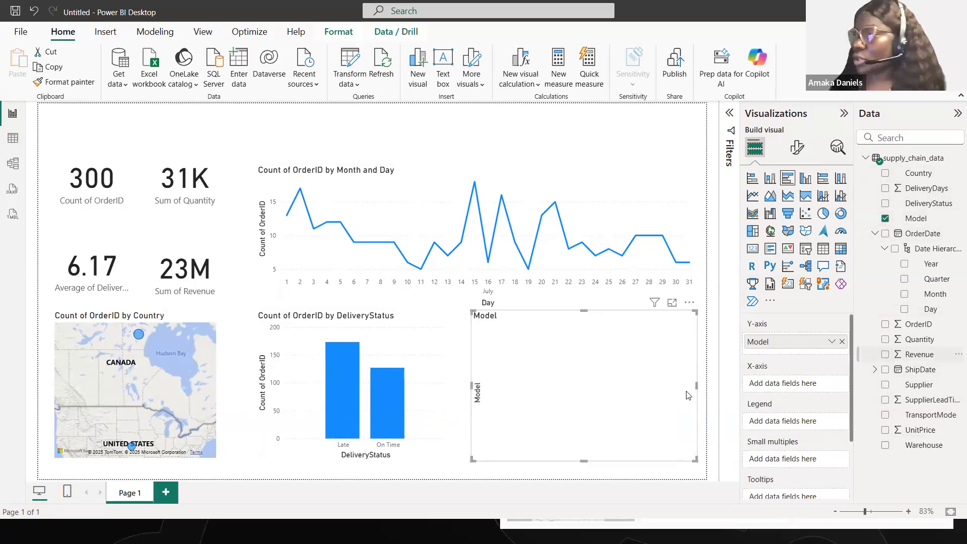
pyautogui.moveTo(695, 384); pyautogui.dragTo(689, 416)
# - Examine the full list of models in the revenue bar chart, along with the country map and the daily order line chart
pyautogui.scroll(-1, 524, 384)
pyautogui.scroll(1, 524, 384)
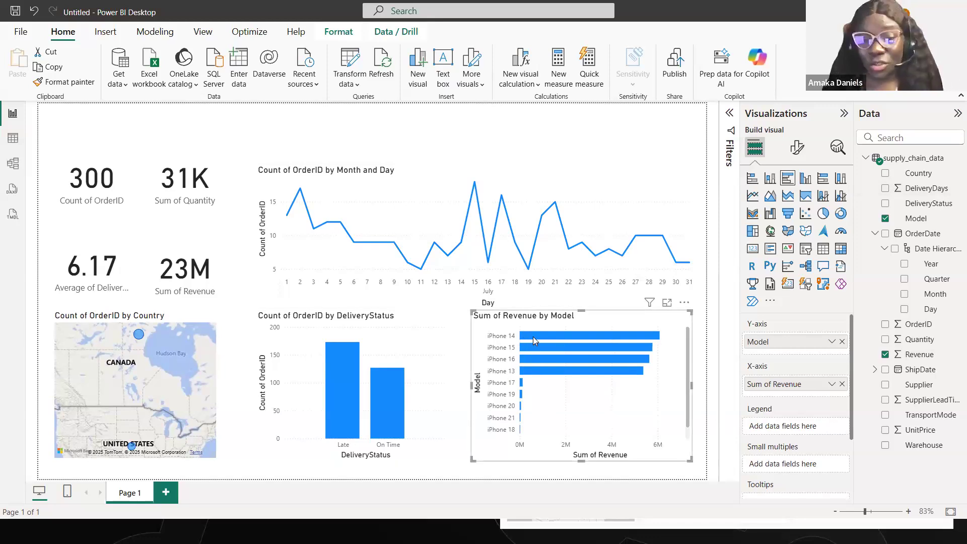
pyautogui.scroll(-1, 492, 438)
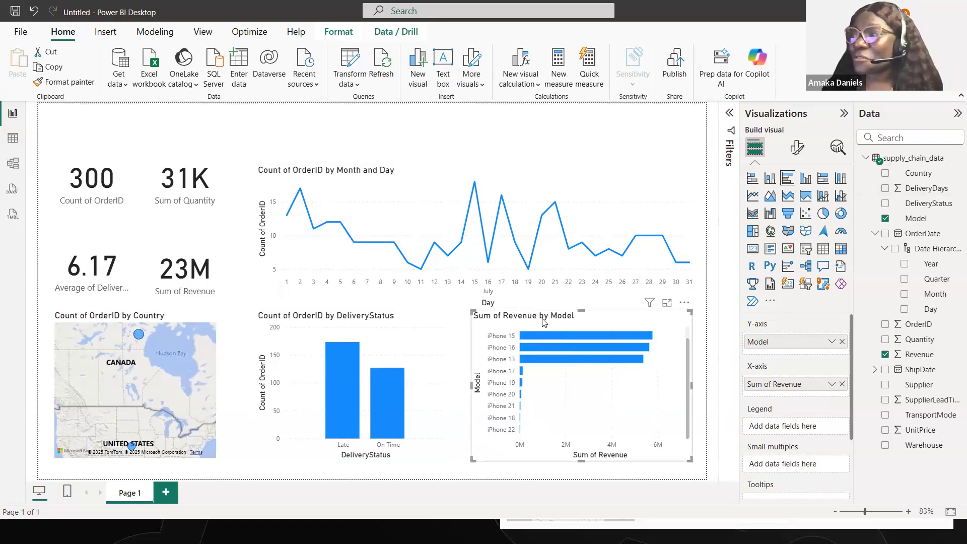
pyautogui.scroll(1, 545, 325)
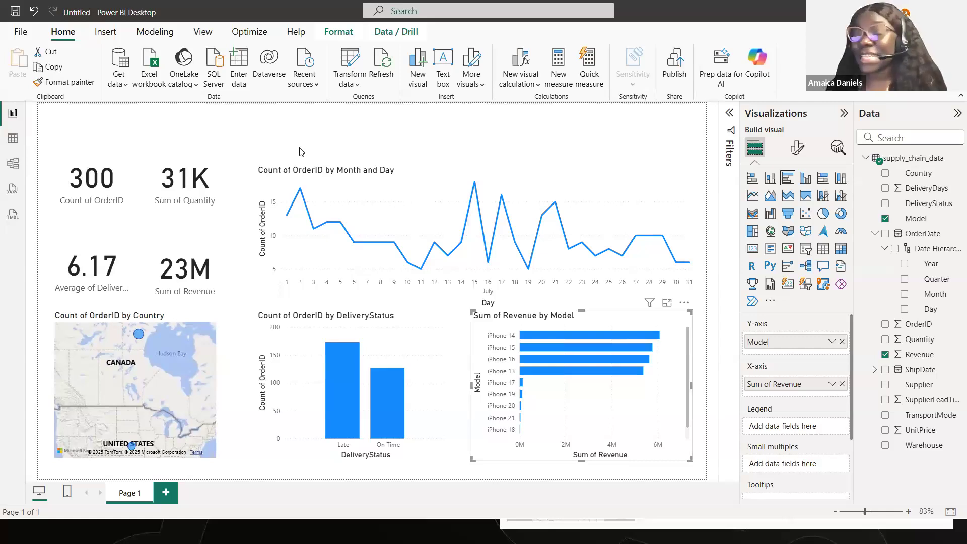
pyautogui.click(396, 135)
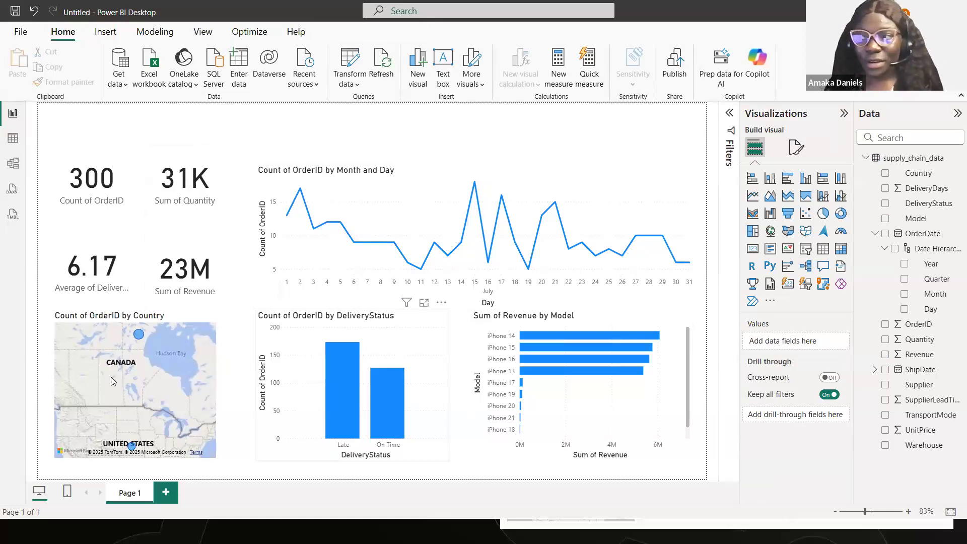
pyautogui.moveTo(132, 446)
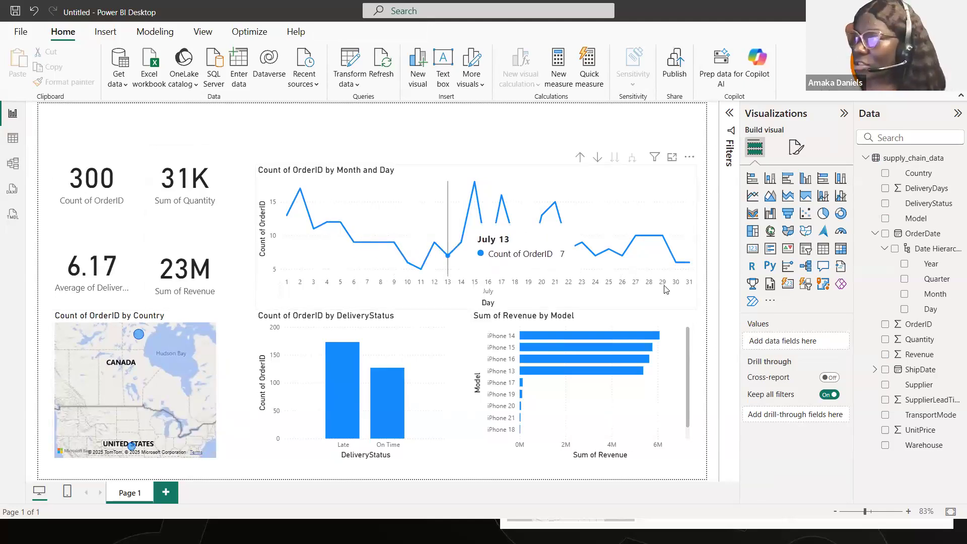
pyautogui.moveTo(681, 275)
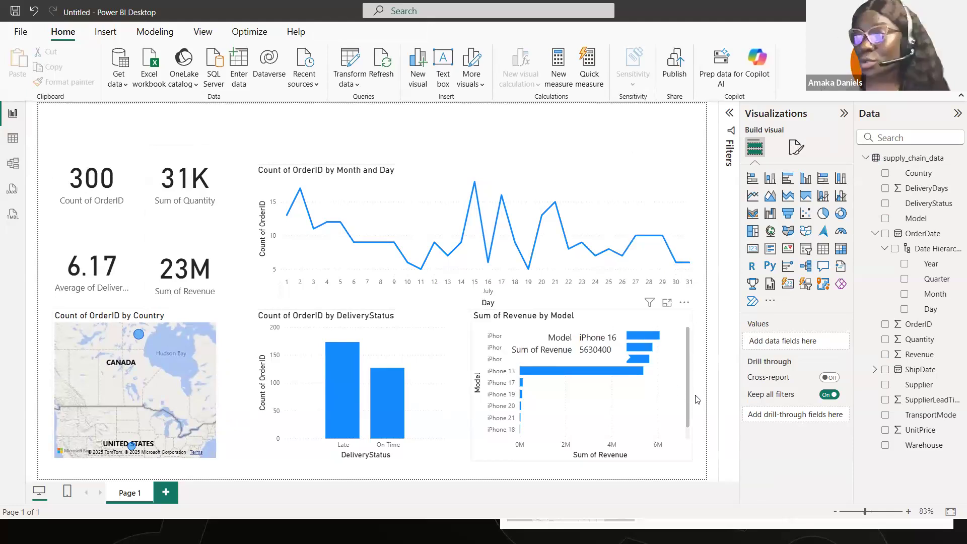
pyautogui.scroll(-1, 692, 426)
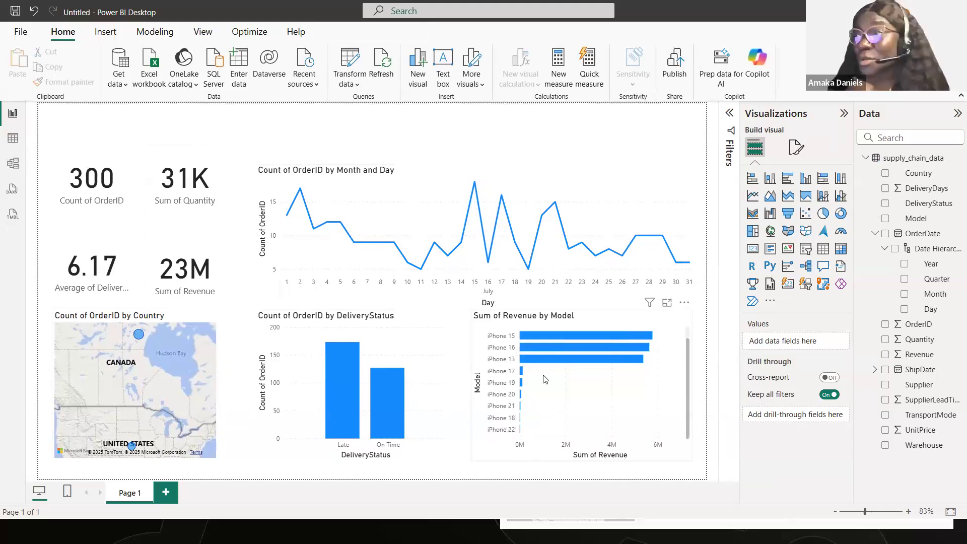
pyautogui.scroll(1, 543, 379)
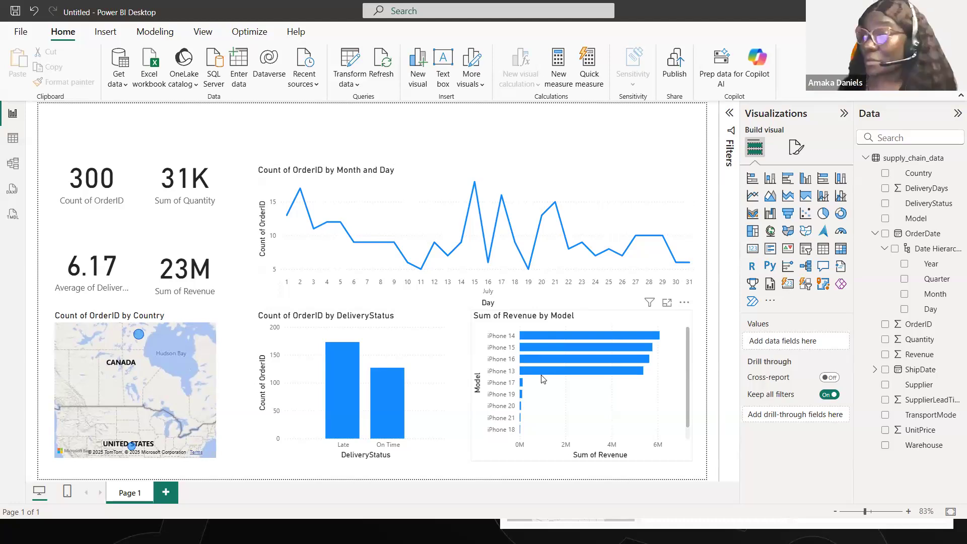
pyautogui.scroll(-1, 592, 416)
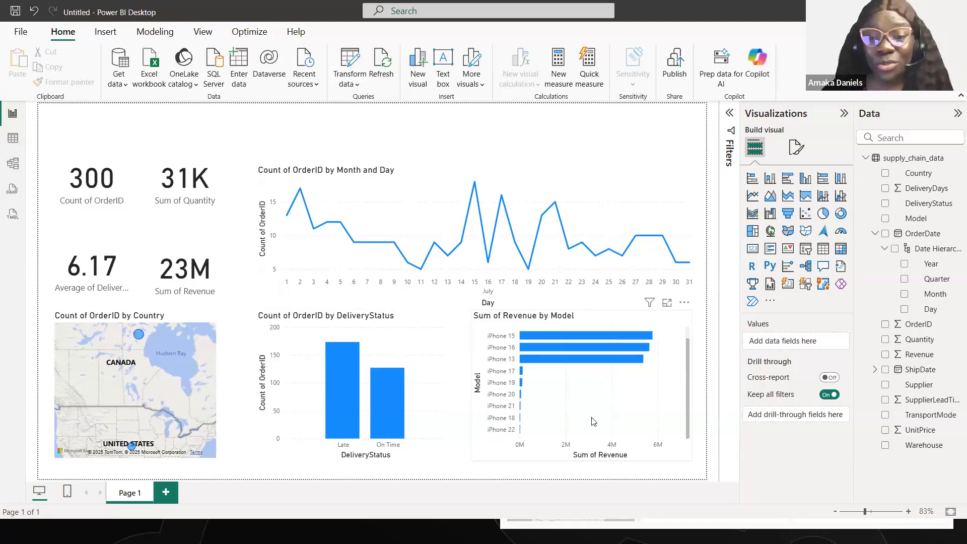
pyautogui.scroll(1, 539, 384)
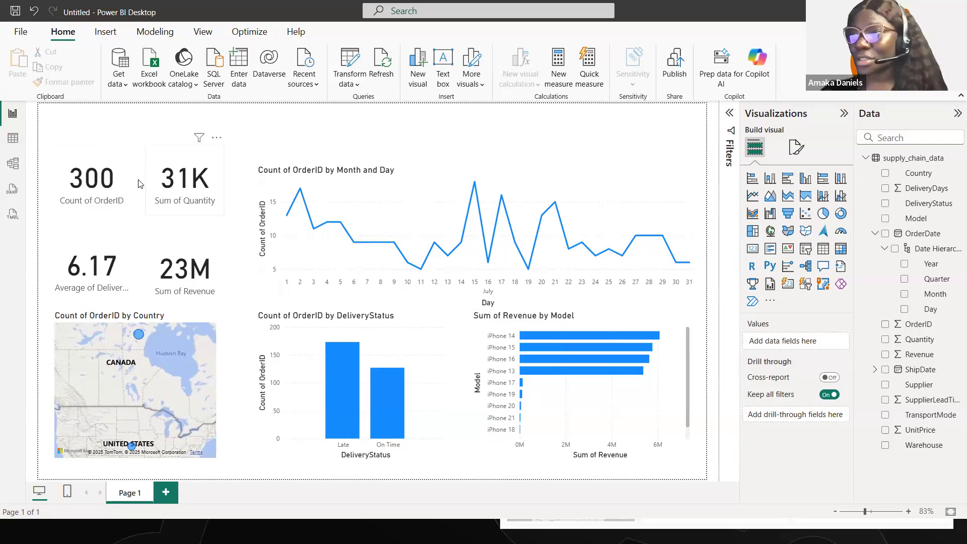
# - Turn on the shadow effect for the Count of OrderID card
pyautogui.click(120, 201)
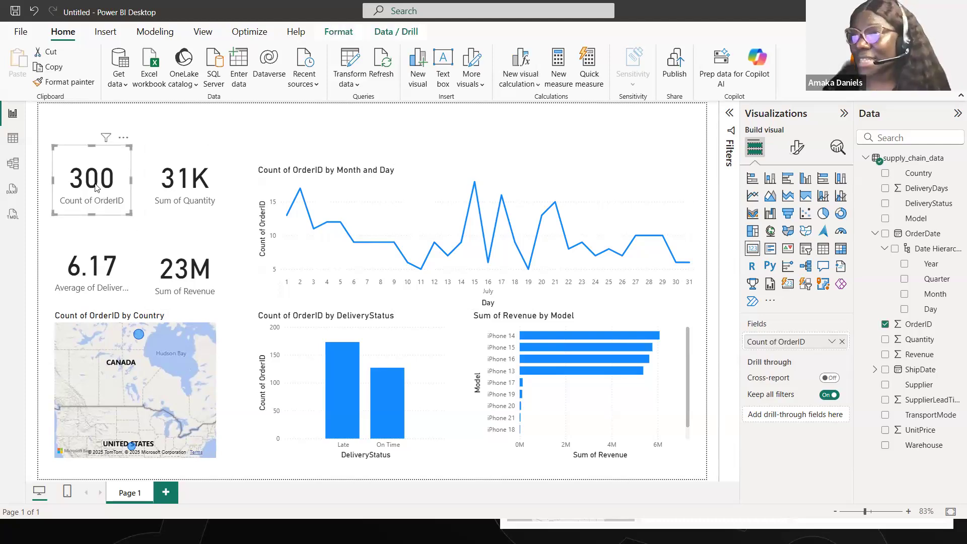
pyautogui.click(797, 147)
pyautogui.click(795, 204)
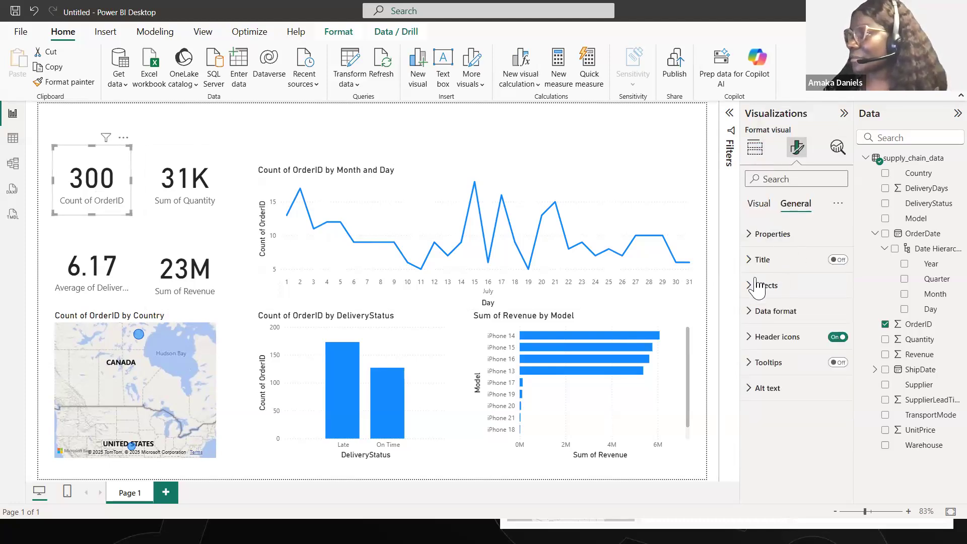
pyautogui.click(753, 286)
pyautogui.scroll(-2, 755, 275)
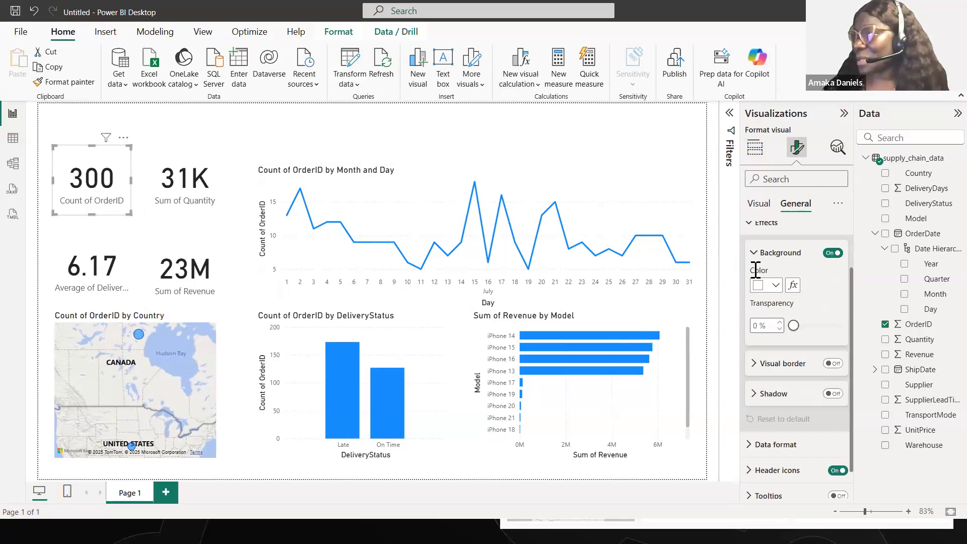
pyautogui.click(756, 254)
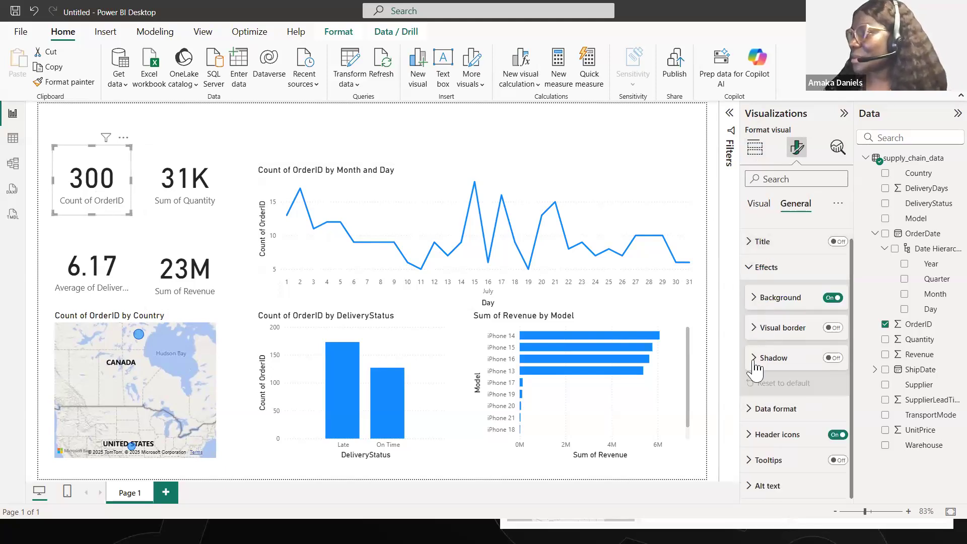
pyautogui.click(833, 358)
# - Set the Count of OrderID card's shadow color to light grey (#cccccc) and adjust the shadow's position
pyautogui.click(764, 358)
pyautogui.scroll(-3, 781, 390)
pyautogui.click(776, 292)
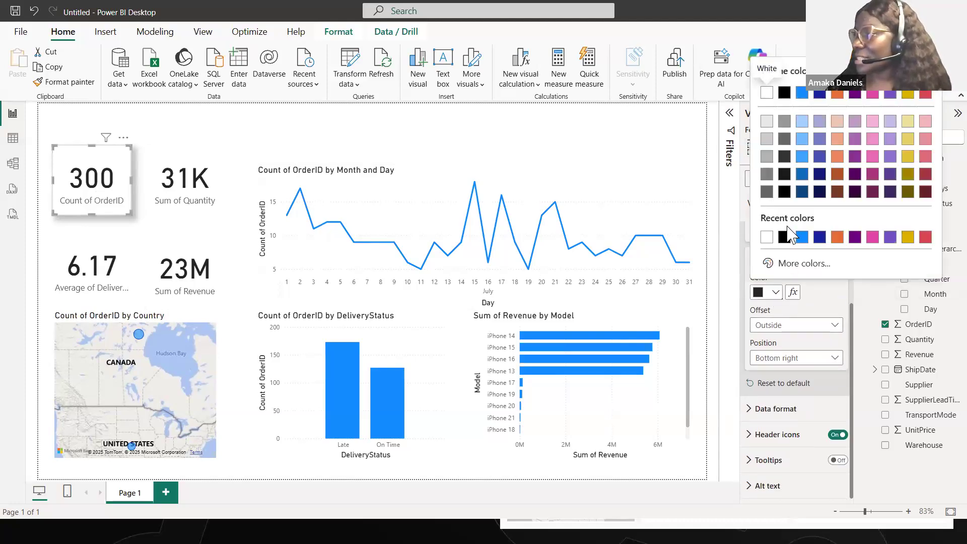
pyautogui.click(763, 136)
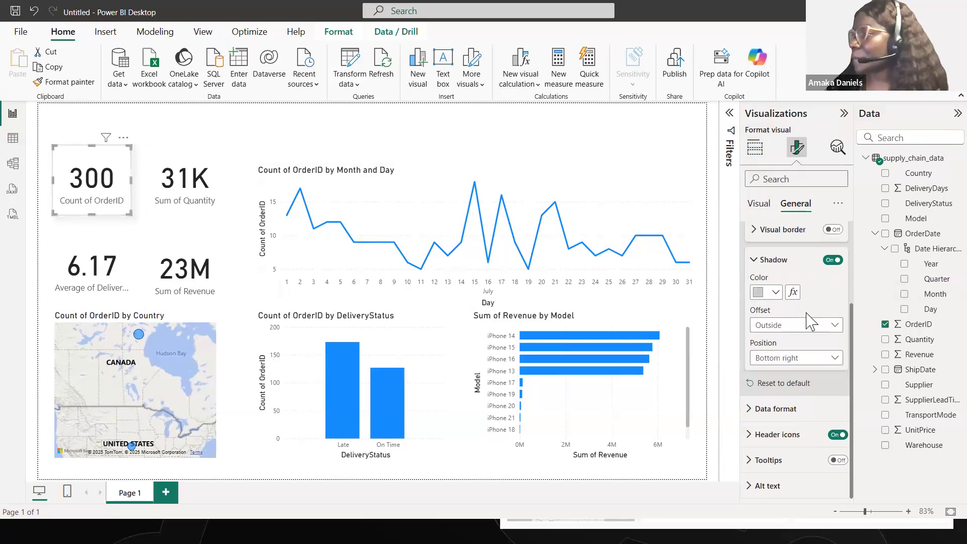
pyautogui.click(801, 357)
# - Add a light grey (#cccccc) shadow to the Sum of Quantity card and adjust the shadow's position
pyautogui.click(207, 201)
pyautogui.click(212, 202)
pyautogui.click(833, 260)
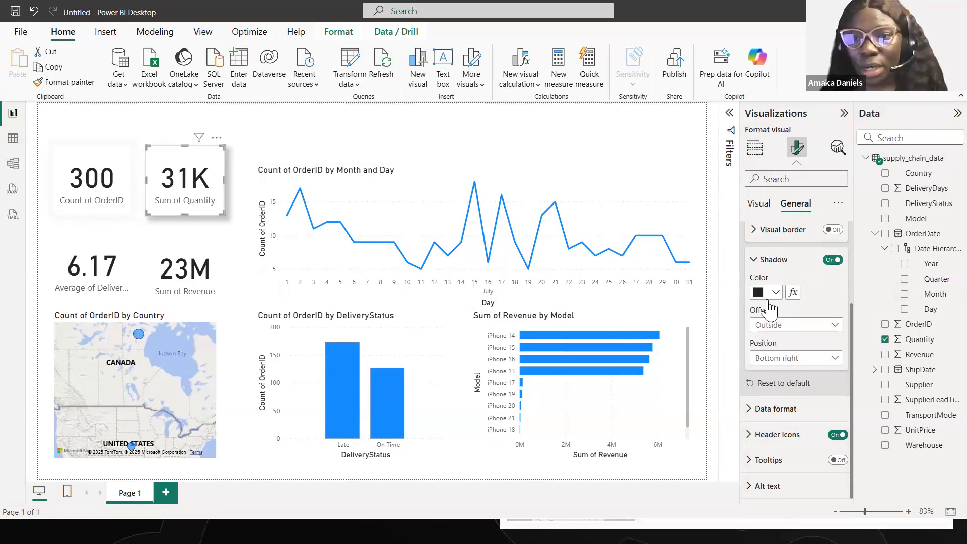
pyautogui.click(776, 292)
pyautogui.click(758, 88)
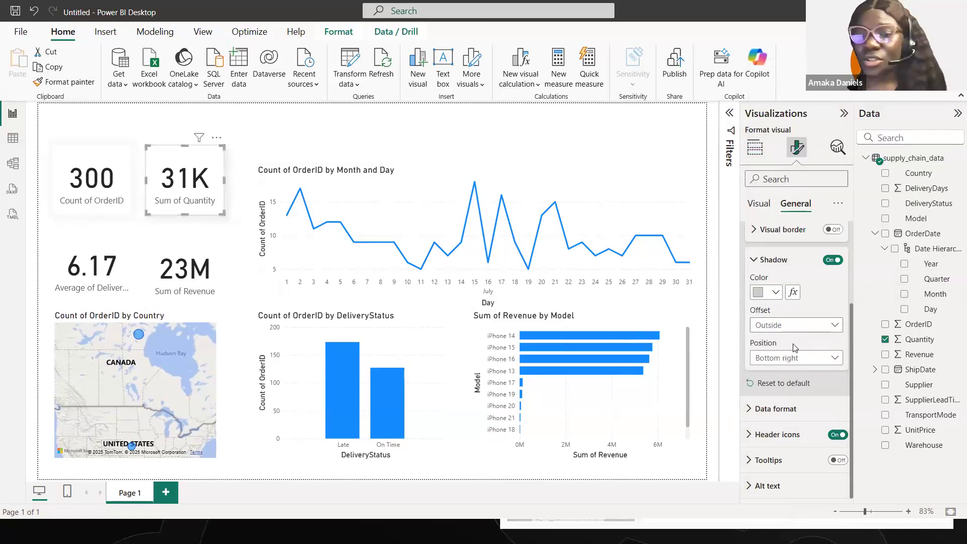
pyautogui.click(796, 359)
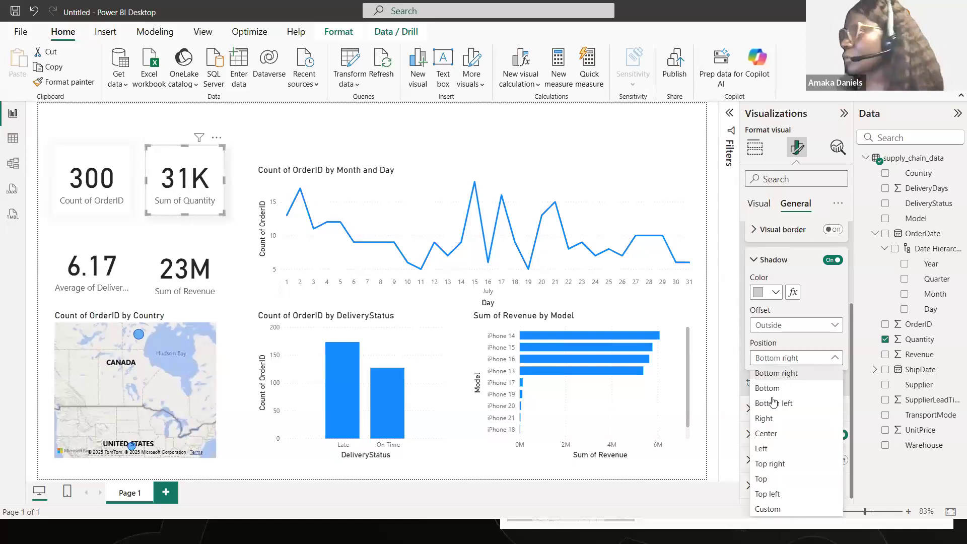
# - Add a light grey (#cccccc) shadow to the average delivery days card, with its position set to Center
pyautogui.click(103, 260)
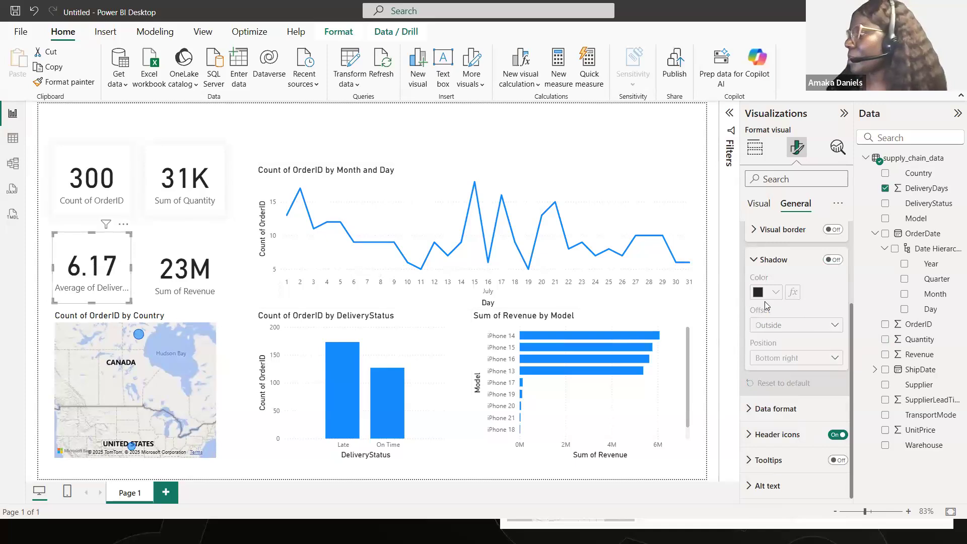
pyautogui.click(833, 260)
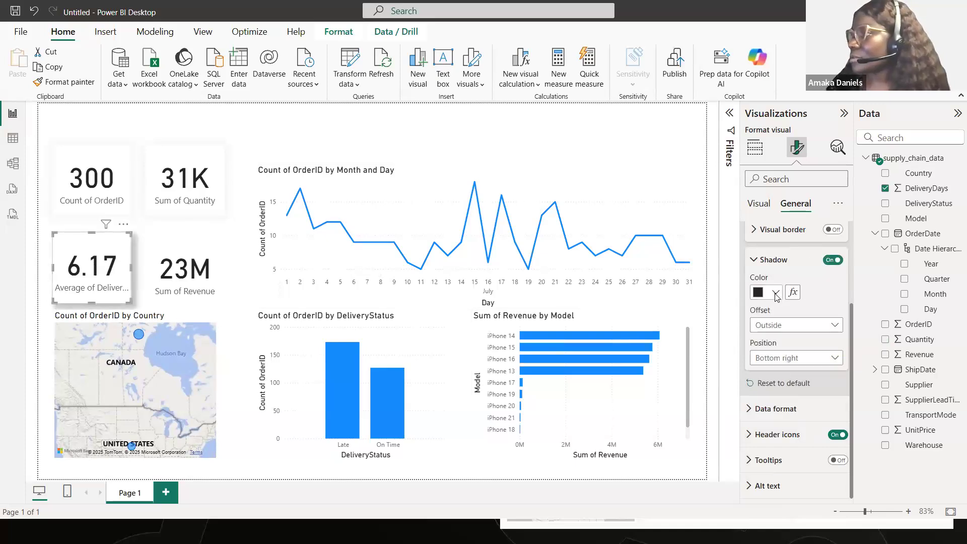
pyautogui.click(776, 294)
pyautogui.click(766, 236)
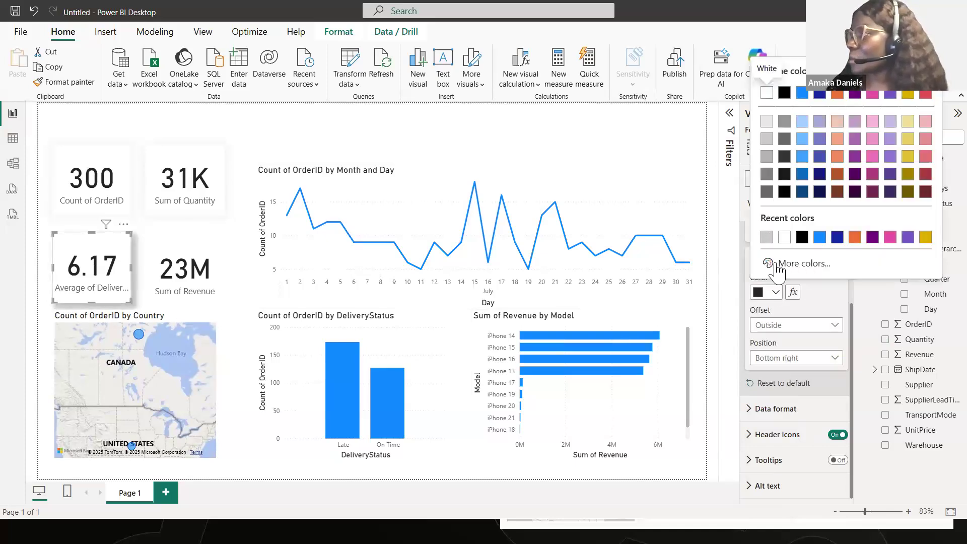
pyautogui.click(797, 362)
pyautogui.click(768, 432)
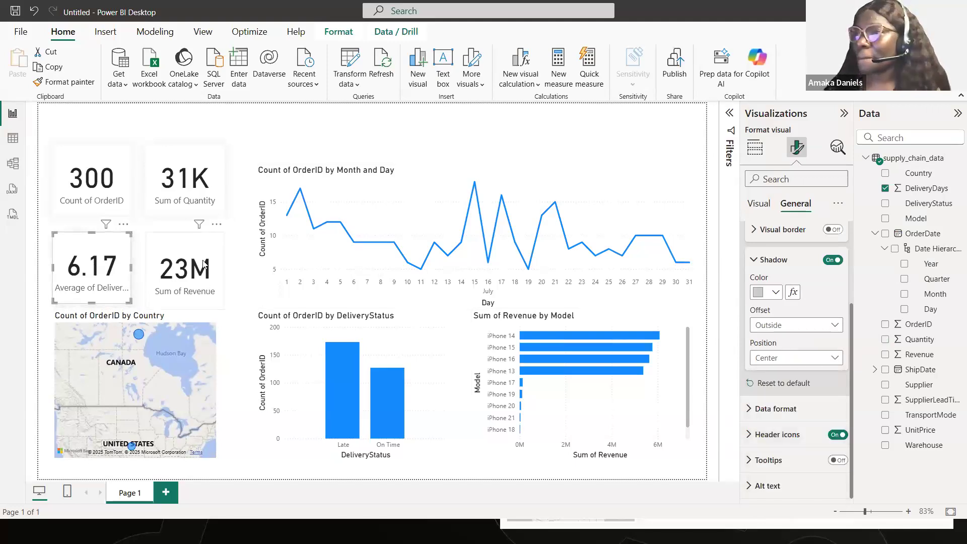
# - Add a light grey (#cccccc) shadow to the Sum of Revenue card, with its position set to Center
pyautogui.click(204, 264)
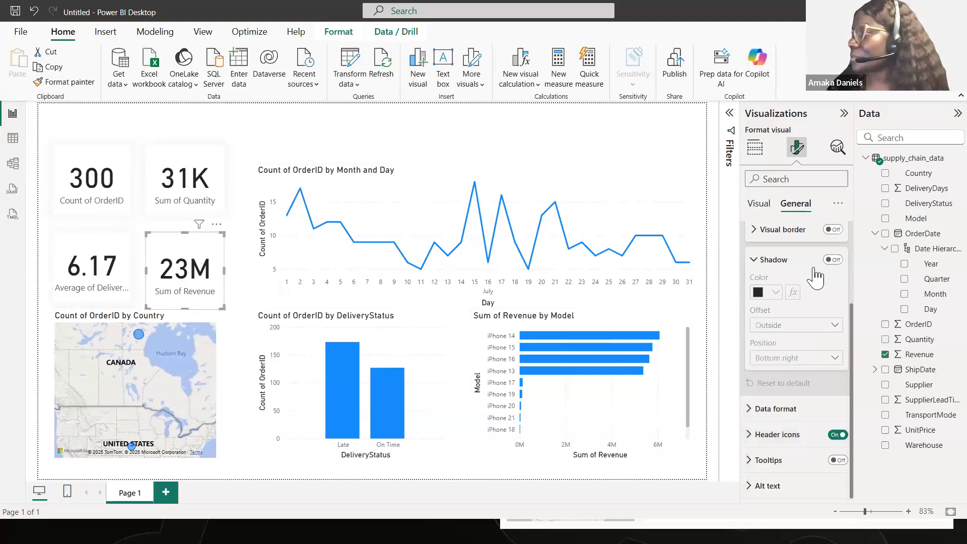
pyautogui.click(814, 261)
pyautogui.click(832, 358)
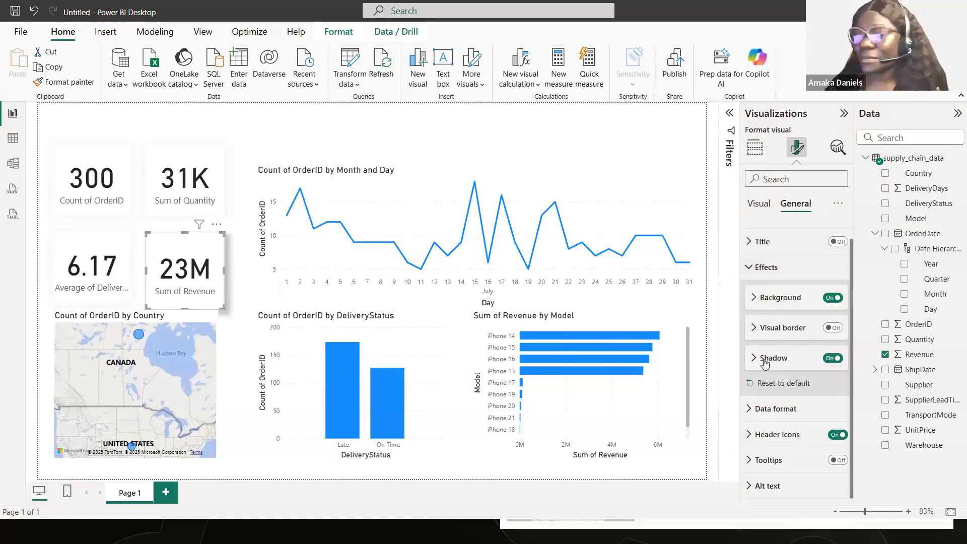
pyautogui.click(765, 359)
pyautogui.scroll(-4, 767, 355)
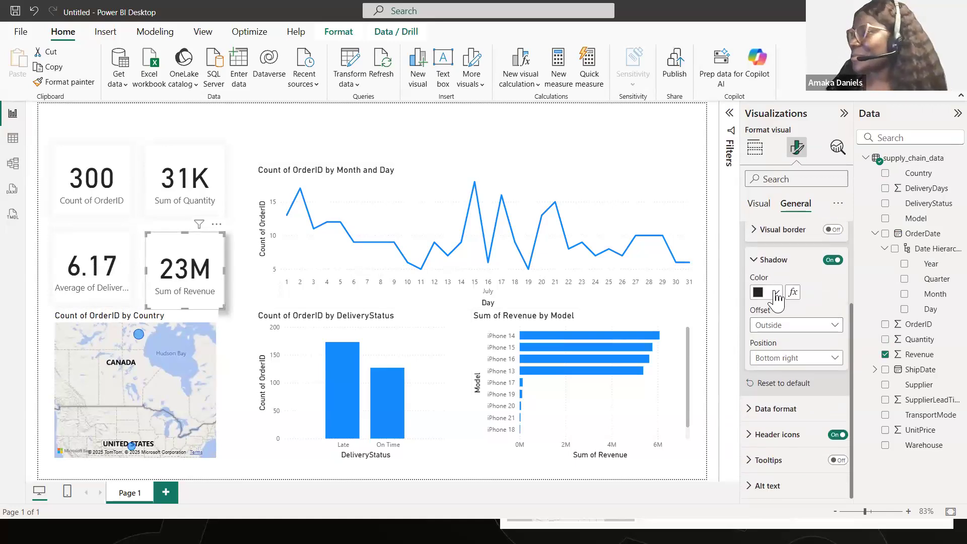
pyautogui.click(776, 292)
pyautogui.click(771, 150)
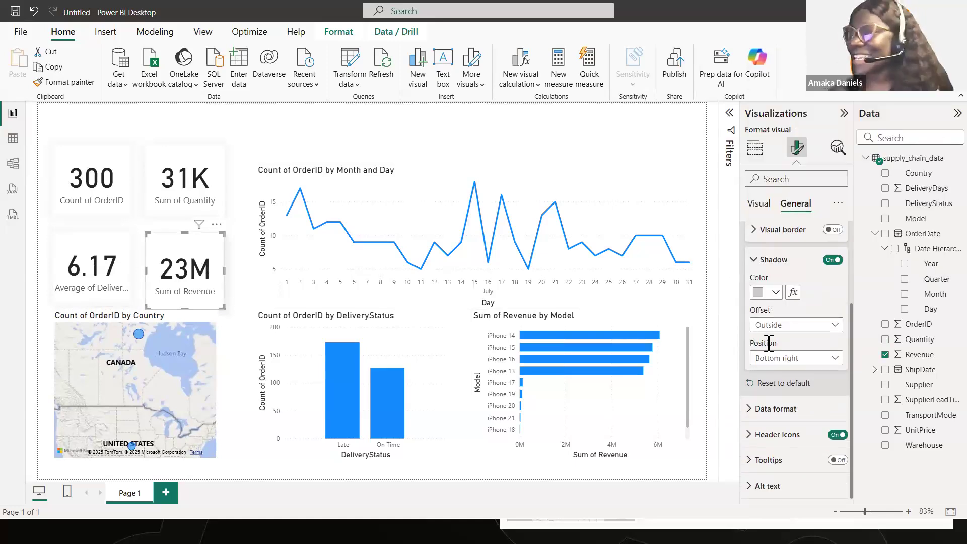
pyautogui.click(789, 358)
pyautogui.click(769, 432)
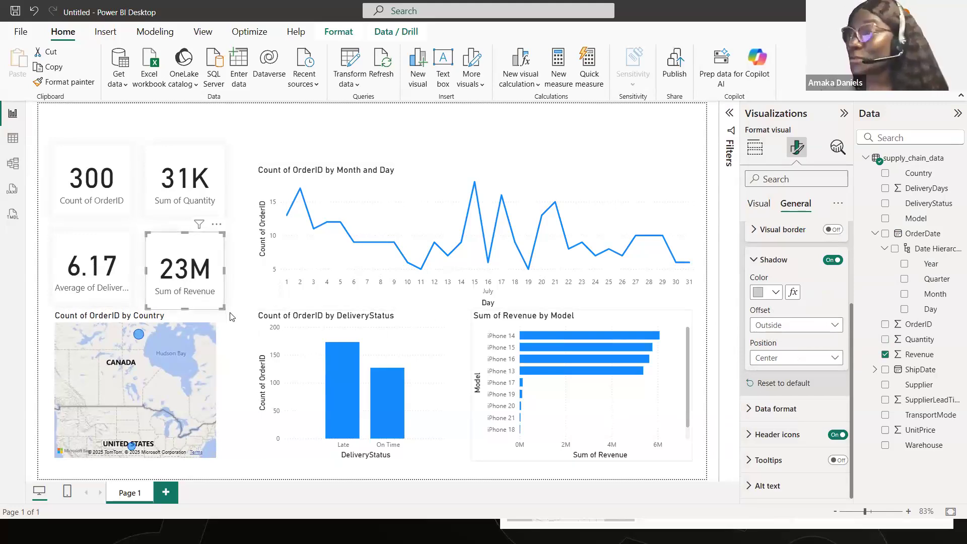
# - Shorten the Sum of Revenue card so its lower edge roughly lines up with the average delivery days card
pyautogui.click(104, 302)
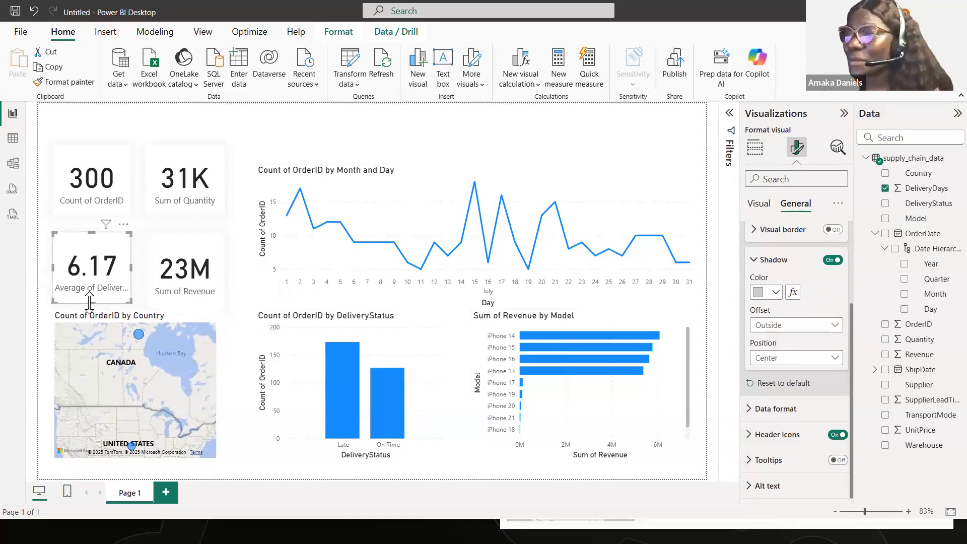
pyautogui.click(184, 307)
pyautogui.moveTo(185, 308); pyautogui.dragTo(185, 298)
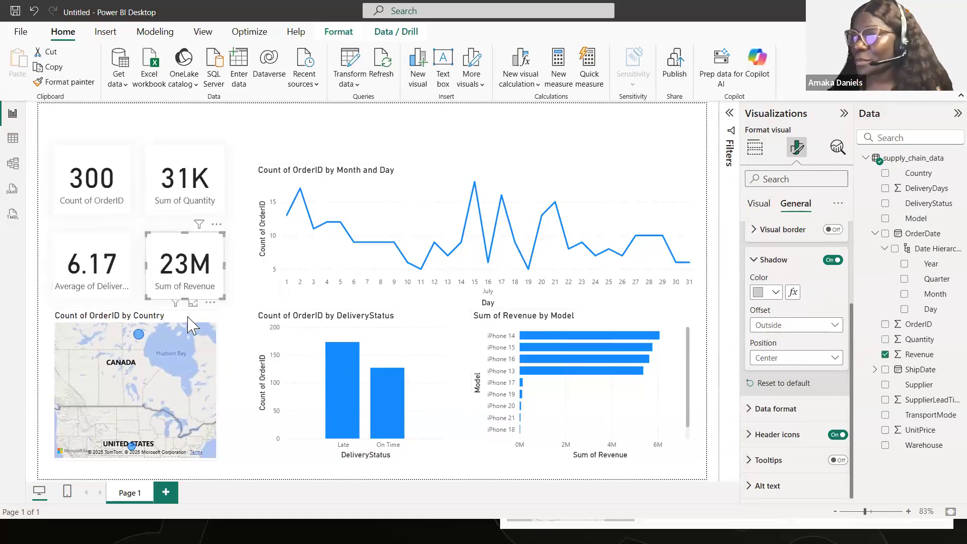
# - Turn on the shadow for the Count of OrderID by Country map and set its position to Center
pyautogui.click(188, 318)
pyautogui.click(833, 260)
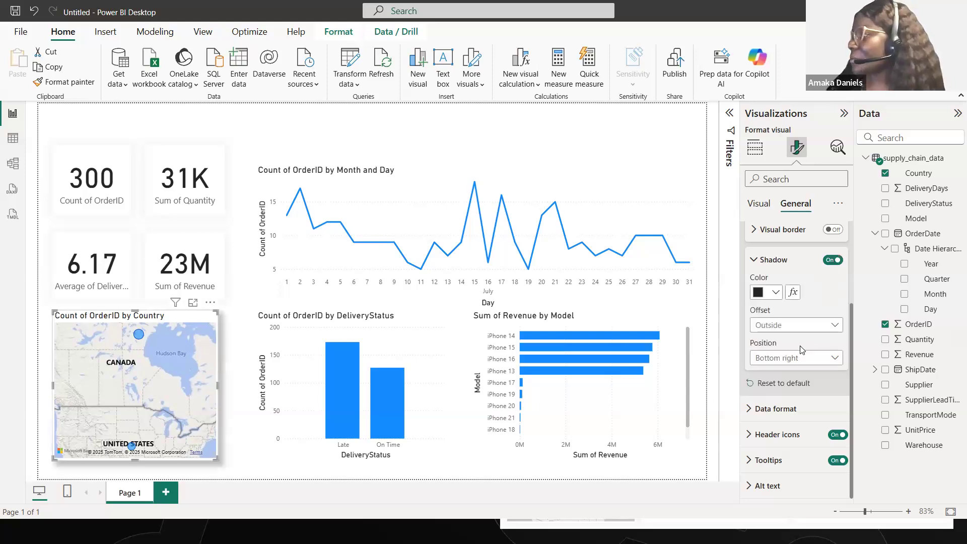
pyautogui.click(795, 360)
pyautogui.click(767, 433)
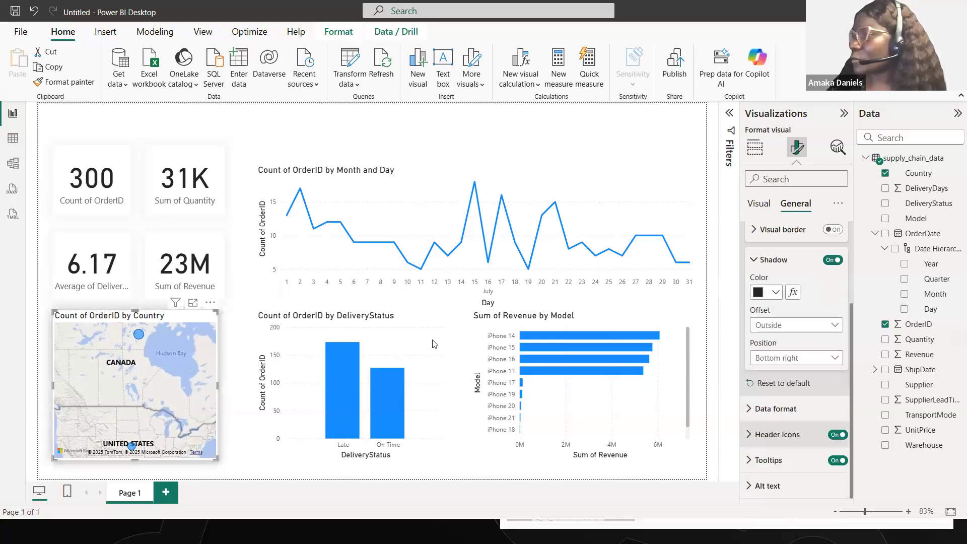
# - Add a #cccccc shadow at Center position to the DeliveryStatus column chart, and recolor the country map's shadow to #cccccc
pyautogui.click(450, 324)
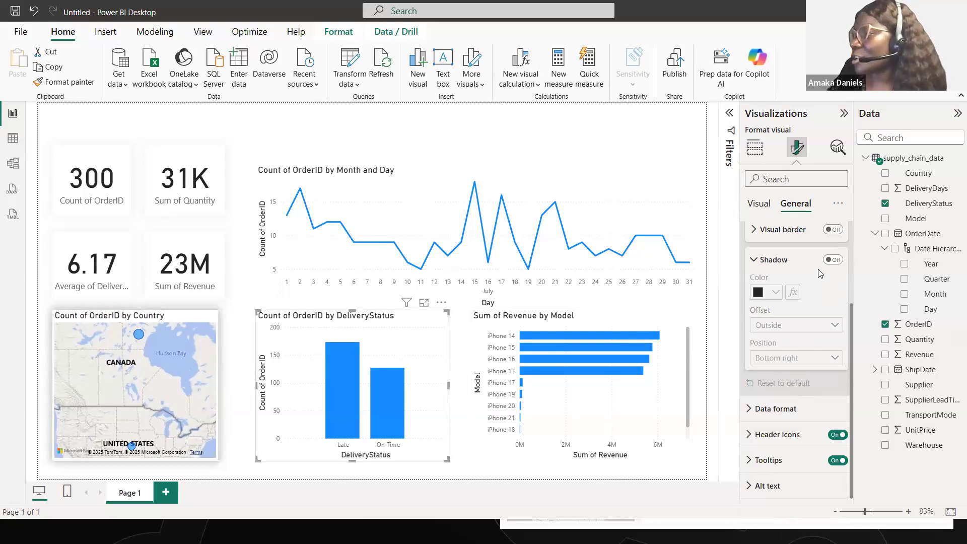
pyautogui.click(834, 262)
pyautogui.click(814, 358)
pyautogui.click(783, 433)
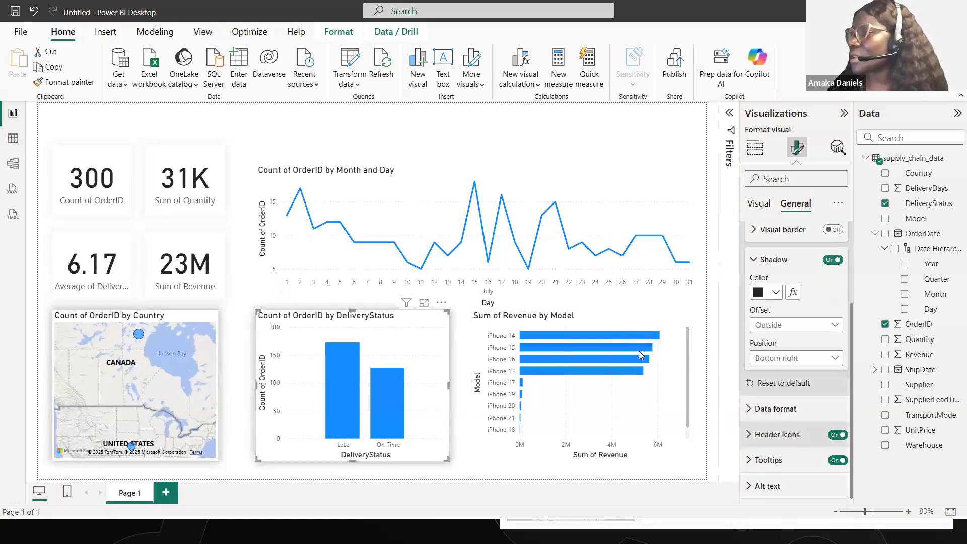
pyautogui.click(776, 293)
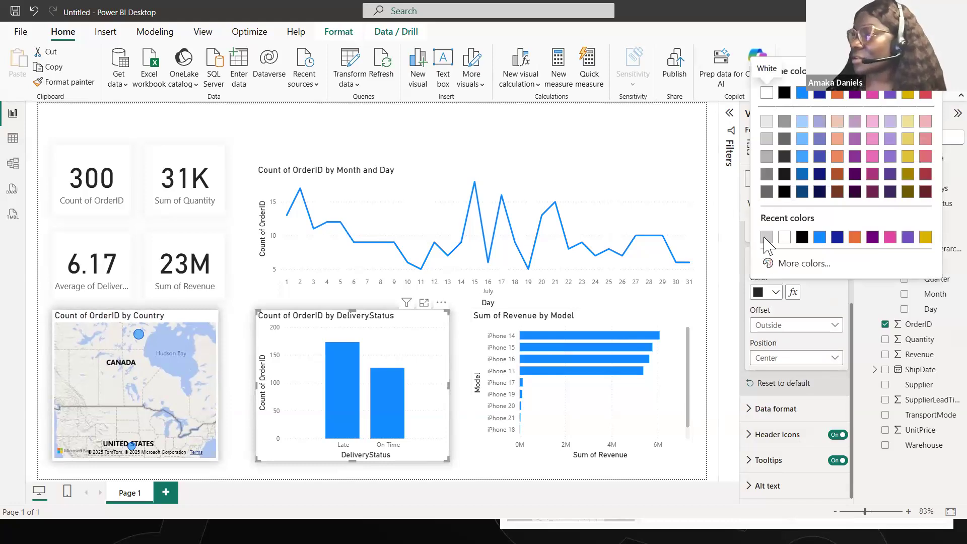
pyautogui.click(767, 237)
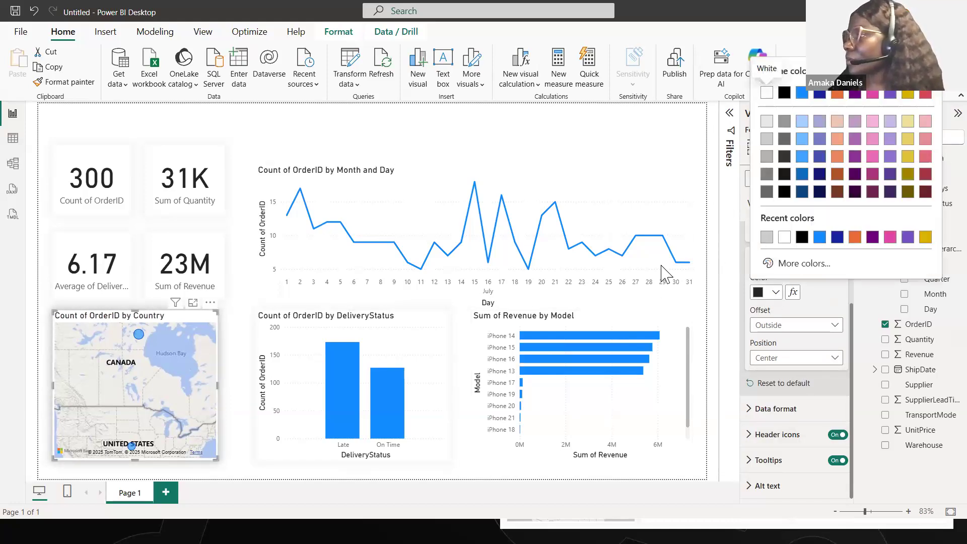
pyautogui.click(766, 237)
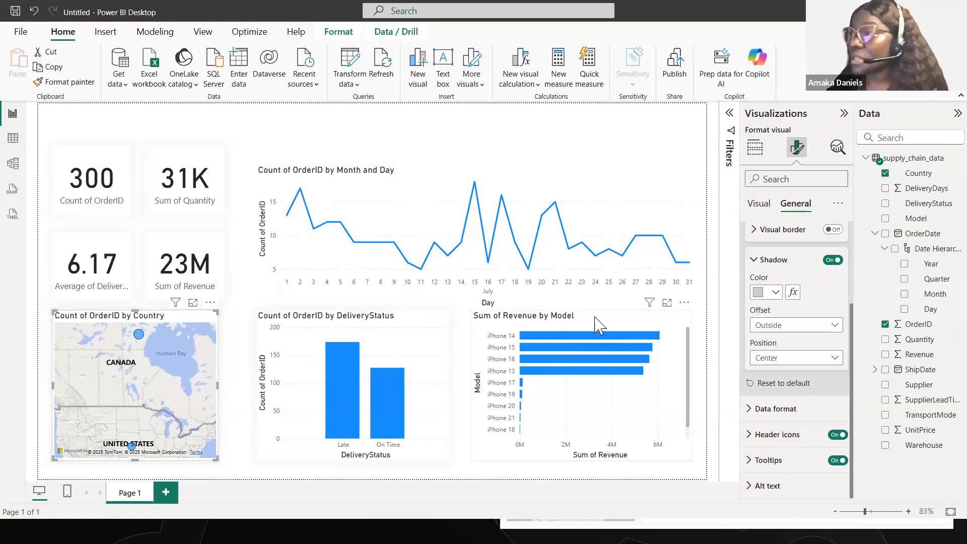
# - Add a light grey (#cccccc) shadow to the Sum of Revenue by Model chart, with its position set to Center
pyautogui.click(678, 330)
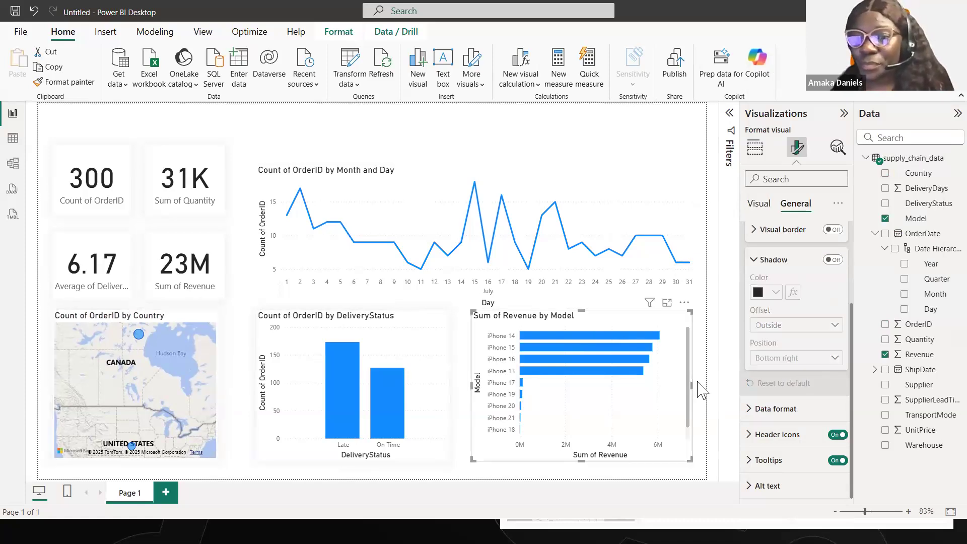
pyautogui.click(834, 260)
pyautogui.click(819, 358)
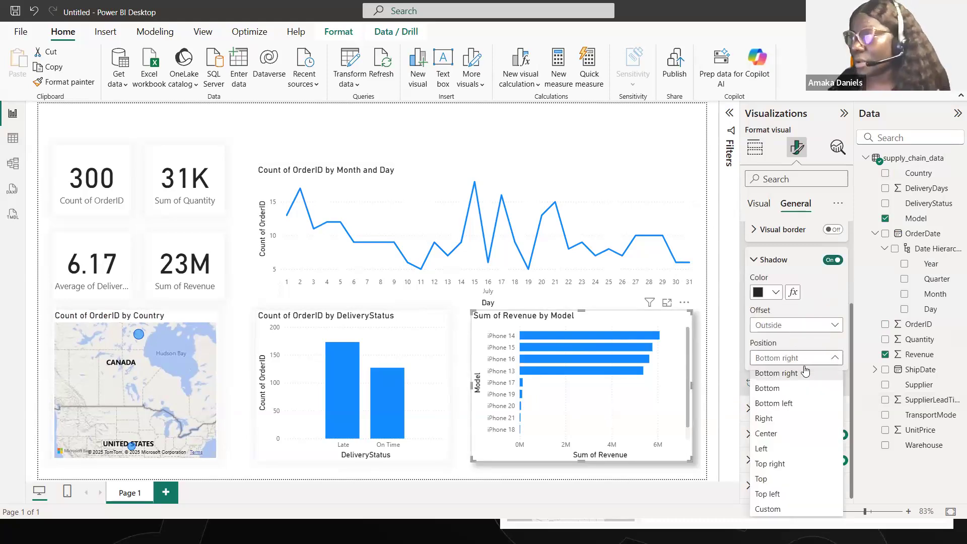
pyautogui.click(766, 434)
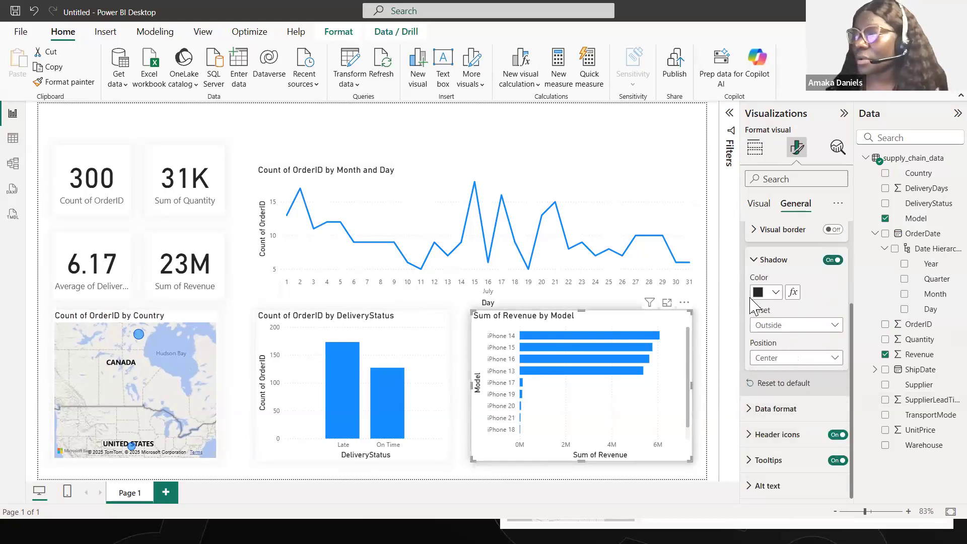
pyautogui.click(776, 292)
pyautogui.click(766, 237)
# - Add a light grey (#cccccc) shadow to the Count of OrderID by Month and Day line chart, positioned at Center
pyautogui.click(598, 181)
pyautogui.click(834, 260)
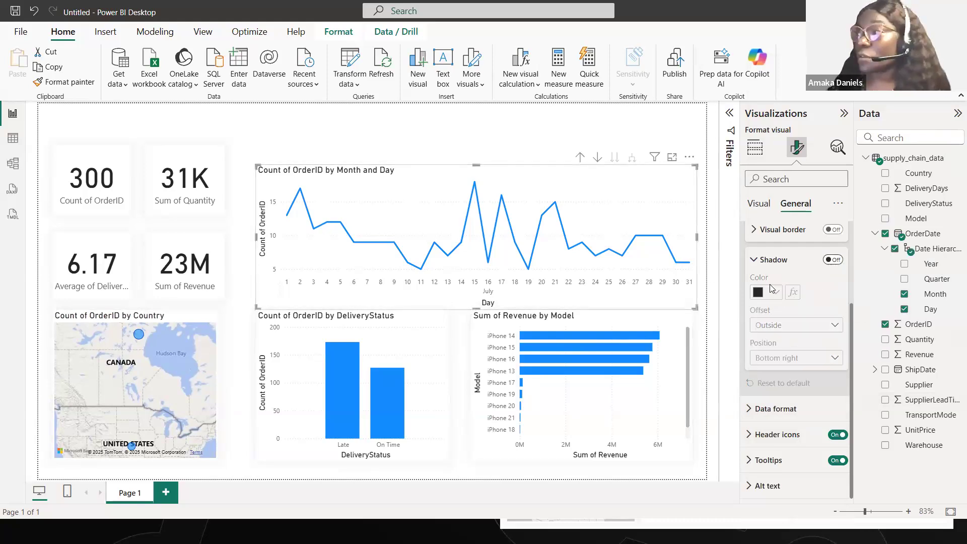
pyautogui.click(770, 294)
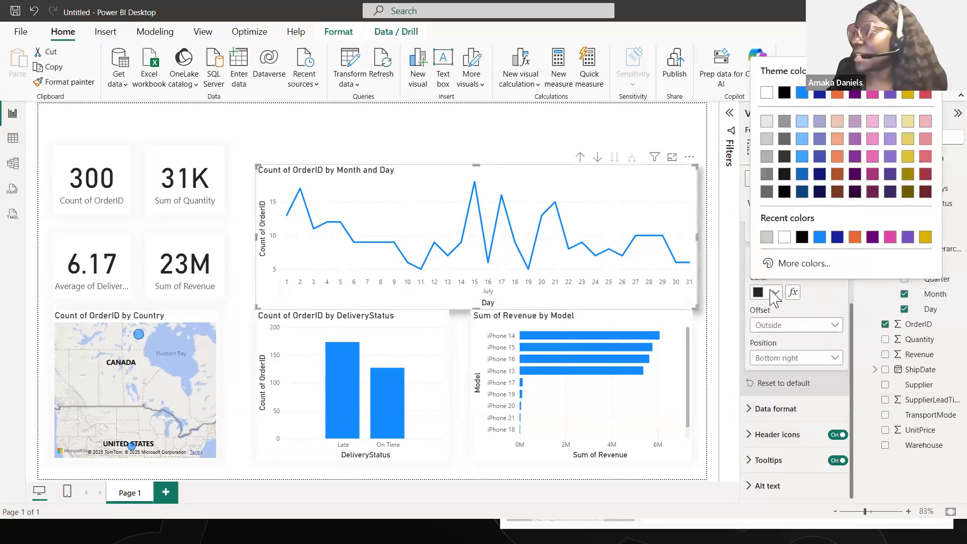
pyautogui.click(761, 237)
pyautogui.click(780, 358)
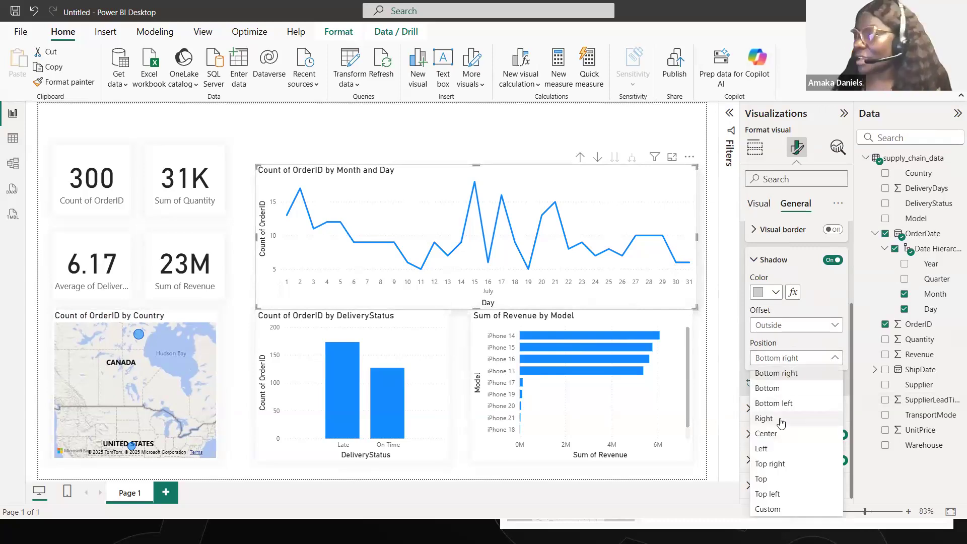
pyautogui.click(766, 434)
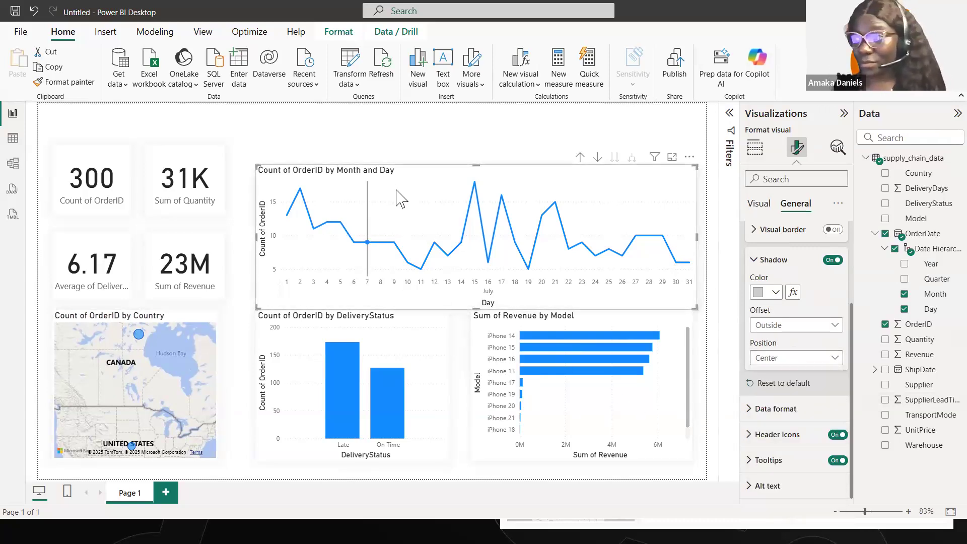
# - Move the Count of OrderID by Month and Day chart beside the KPI cards, widen it, and align the DeliveryStatus chart's left edge beneath it
pyautogui.moveTo(420, 160); pyautogui.dragTo(400, 150)
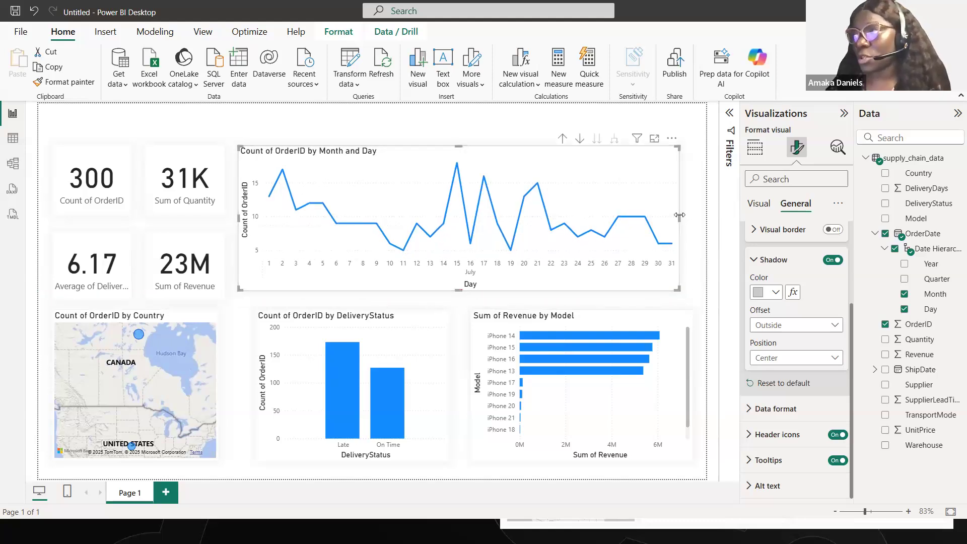
pyautogui.moveTo(680, 221); pyautogui.dragTo(693, 222)
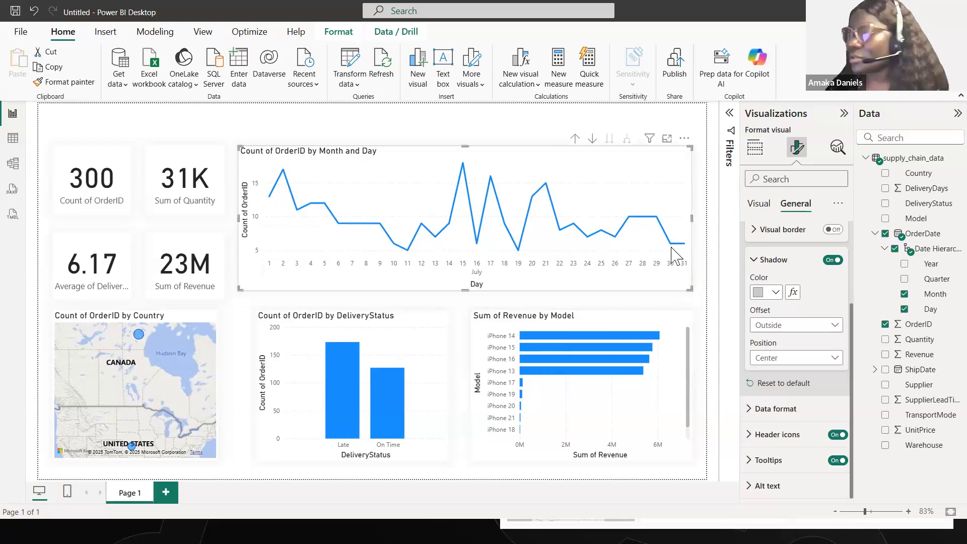
pyautogui.moveTo(317, 320); pyautogui.dragTo(300, 321)
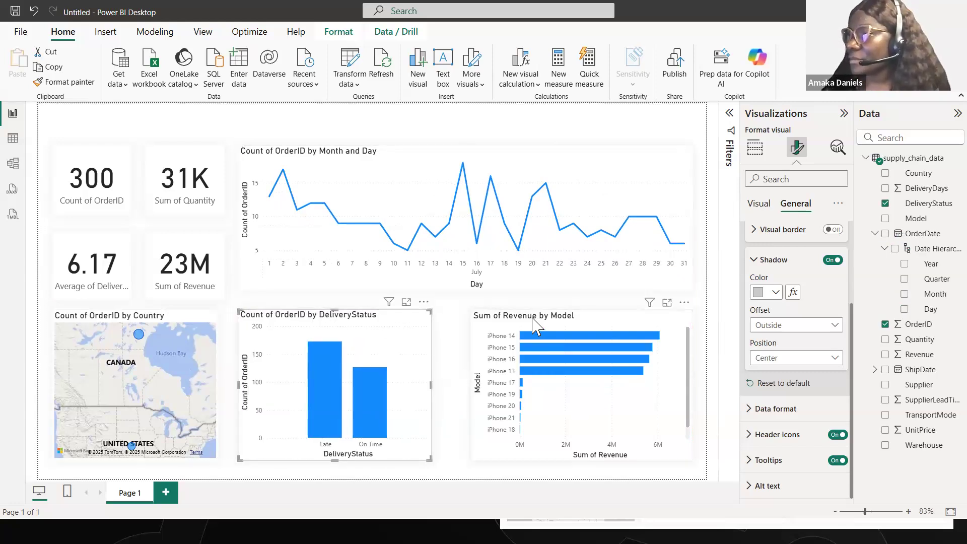
# - Widen the DeliveryStatus column chart to the right and shift the Sum of Revenue by Model chart slightly left to sit beside it
pyautogui.moveTo(527, 319); pyautogui.dragTo(531, 319)
pyautogui.moveTo(449, 343); pyautogui.dragTo(448, 348)
pyautogui.click(429, 388)
pyautogui.moveTo(429, 385); pyautogui.dragTo(452, 385)
pyautogui.click(614, 316)
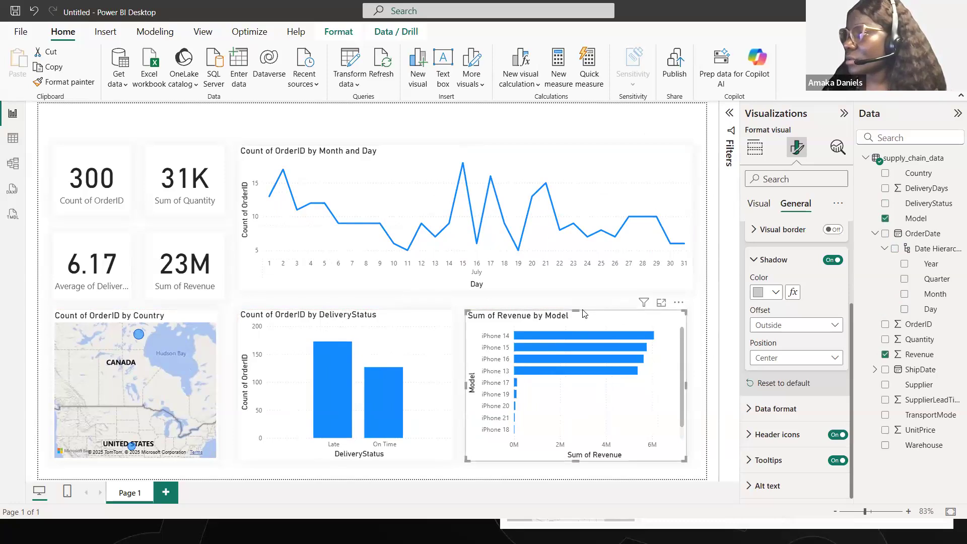
# - Stretch the tops of the Sum of Revenue by Model and DeliveryStatus charts upward to the same line just below the line chart
pyautogui.moveTo(574, 313); pyautogui.dragTo(573, 303)
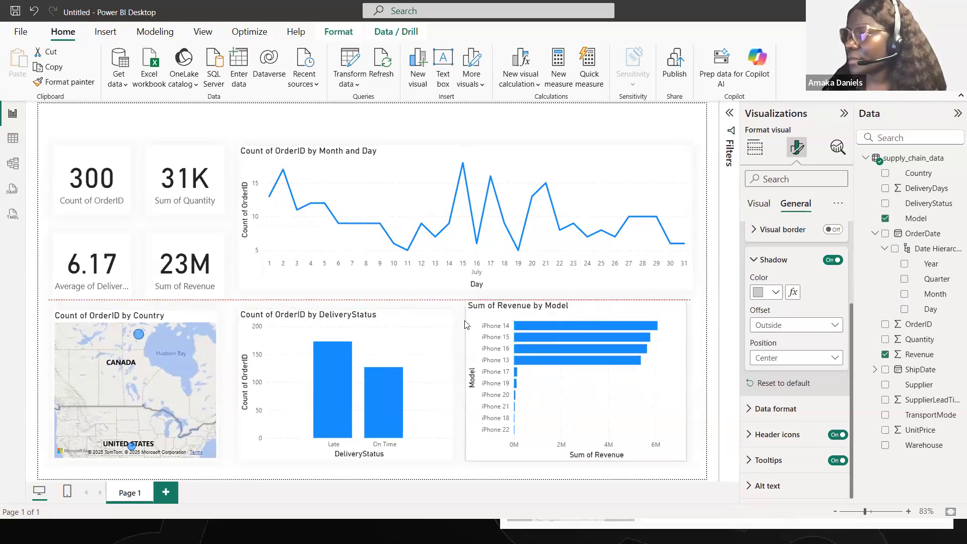
pyautogui.moveTo(428, 325); pyautogui.dragTo(355, 308)
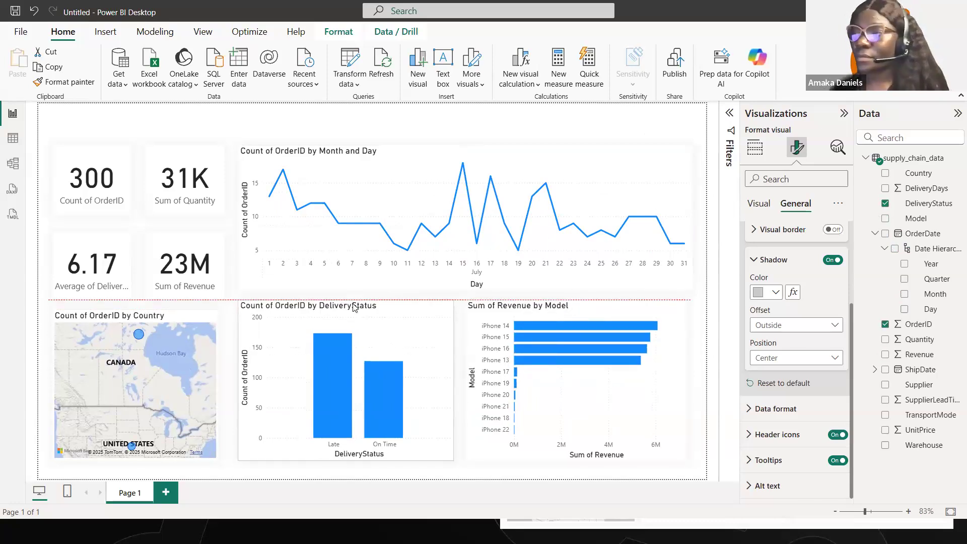
pyautogui.press('Escape')
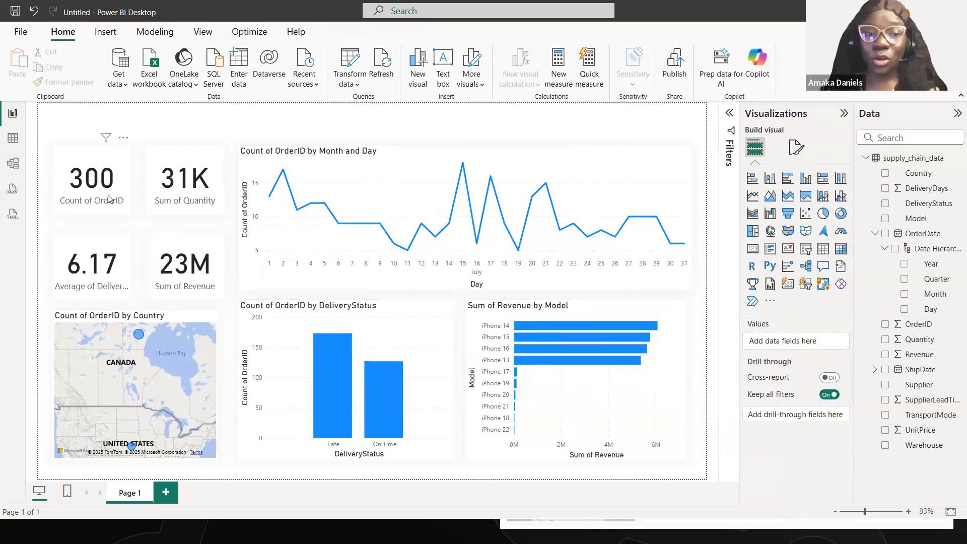
# - Set the Count of OrderID card's callout value to font size 30 and color it dark magenta
pyautogui.click(797, 147)
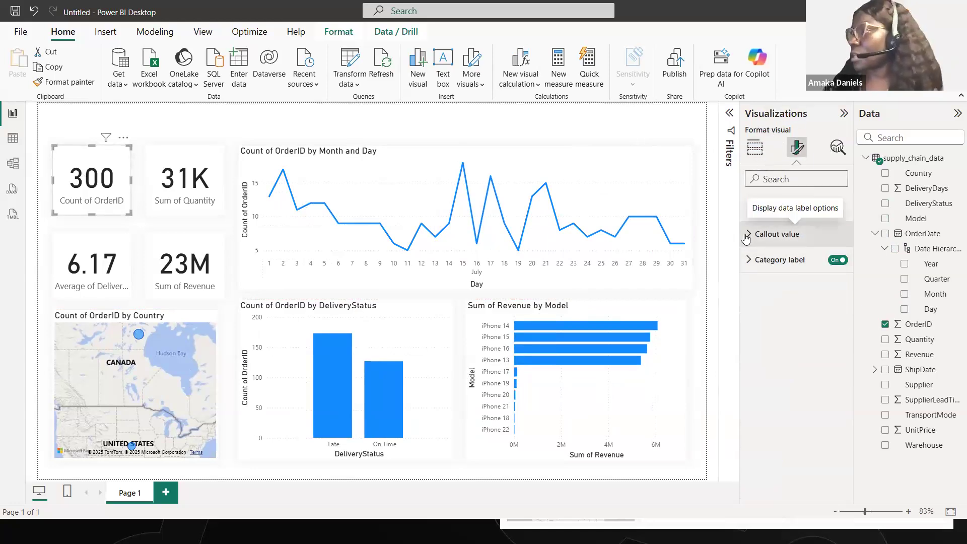
pyautogui.click(800, 235)
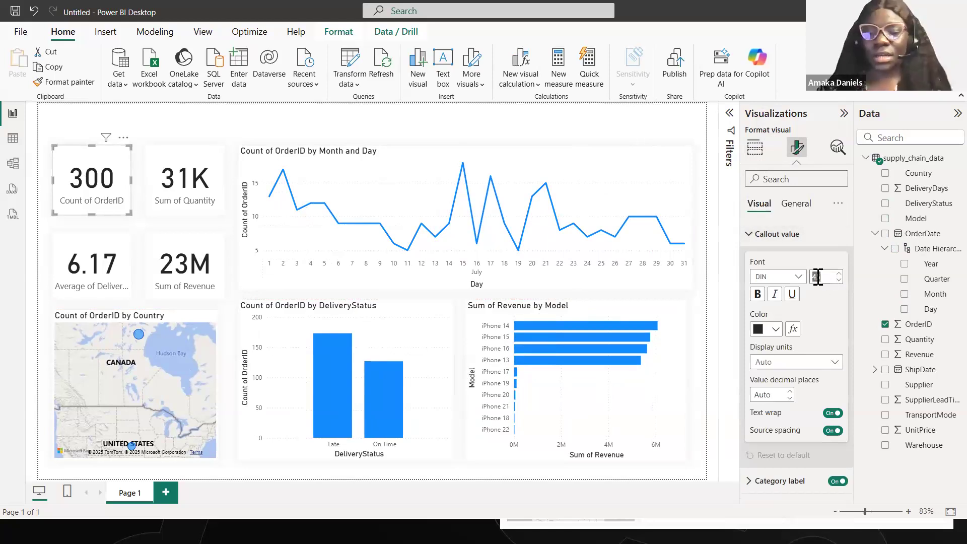
pyautogui.press('Return')
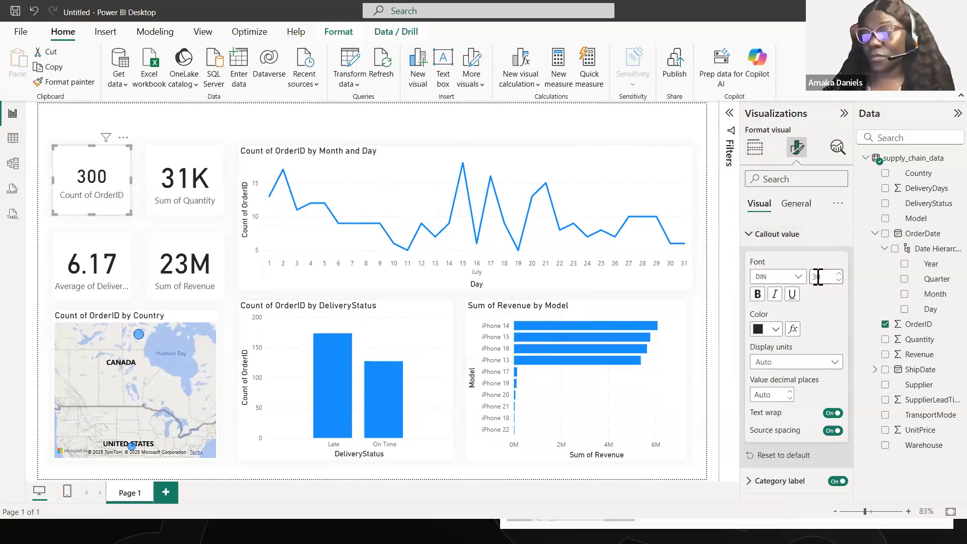
pyautogui.click(777, 330)
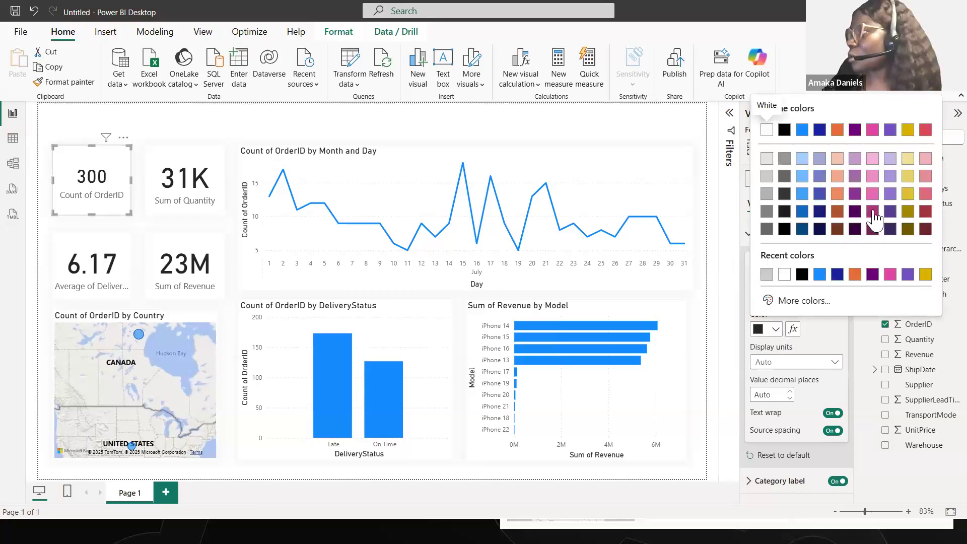
pyautogui.click(873, 212)
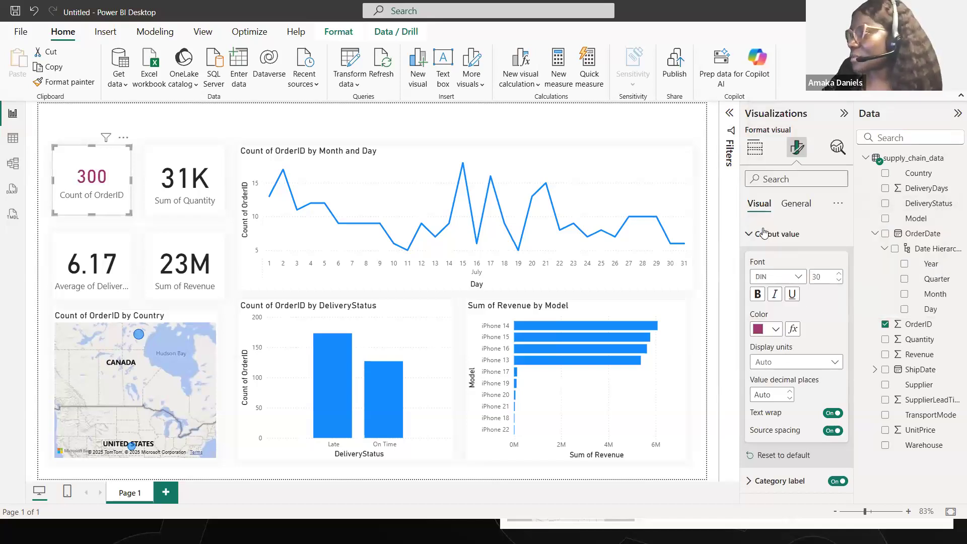
# - Give the Sum of Quantity card's callout value font size 30 and the same dark magenta color
pyautogui.click(218, 206)
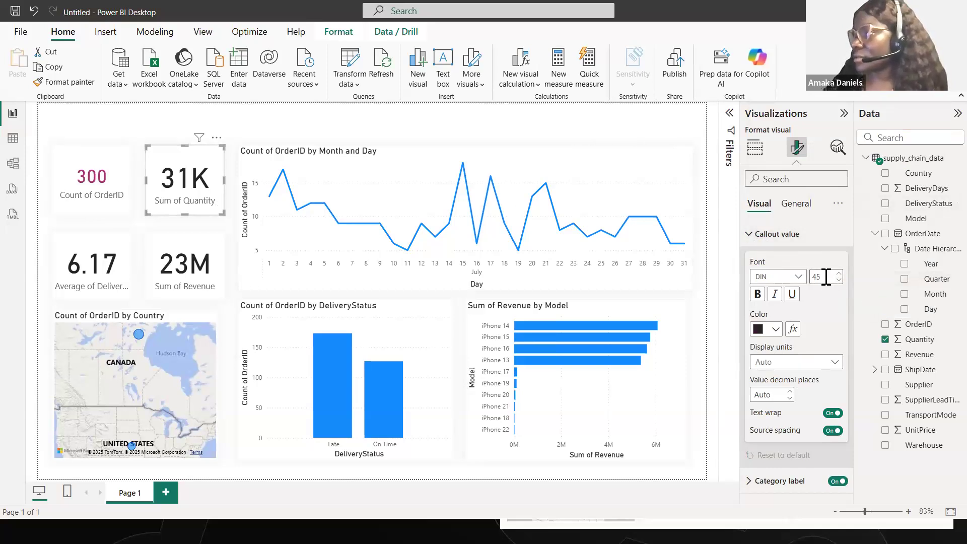
pyautogui.press('Return')
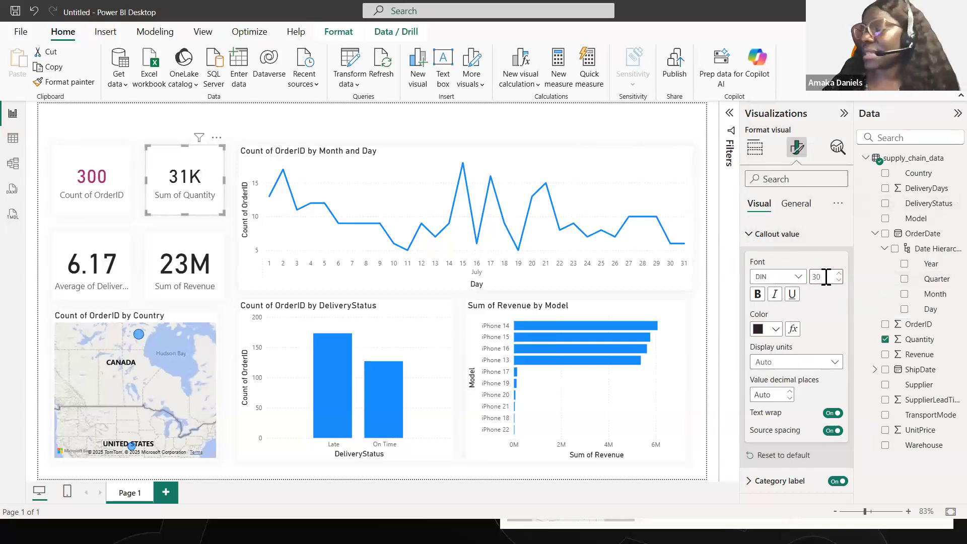
pyautogui.click(776, 330)
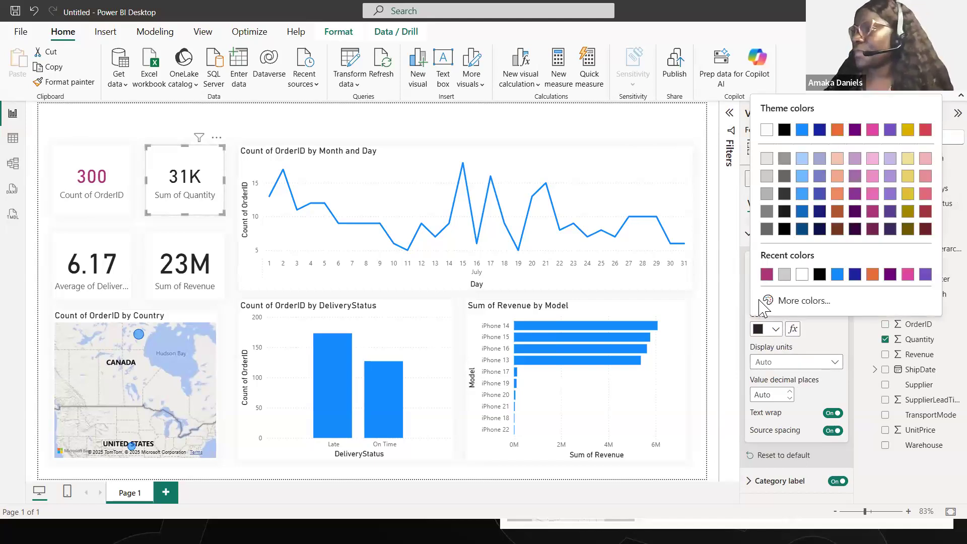
pyautogui.click(767, 275)
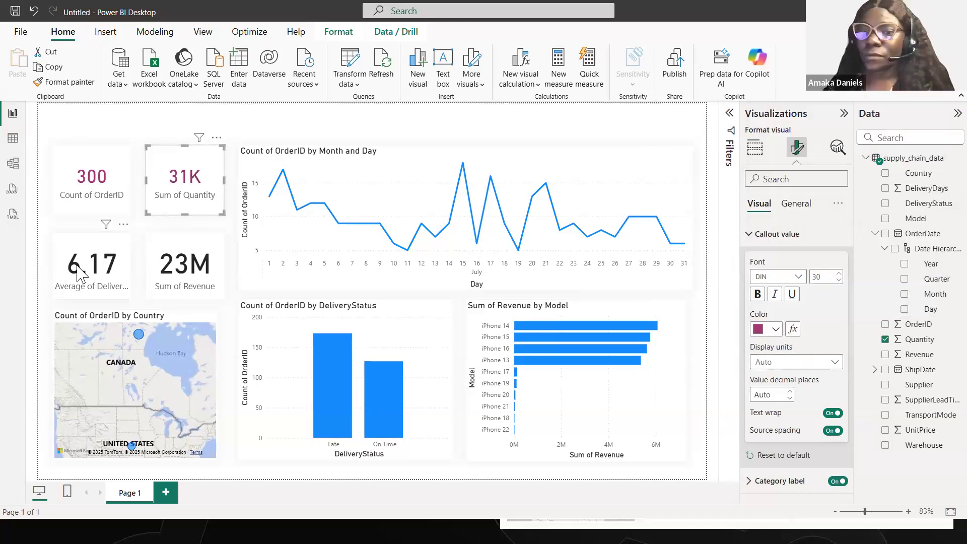
# - Format the average DeliveryDays card's callout value with font size 30 and the recently used dark magenta
pyautogui.click(97, 287)
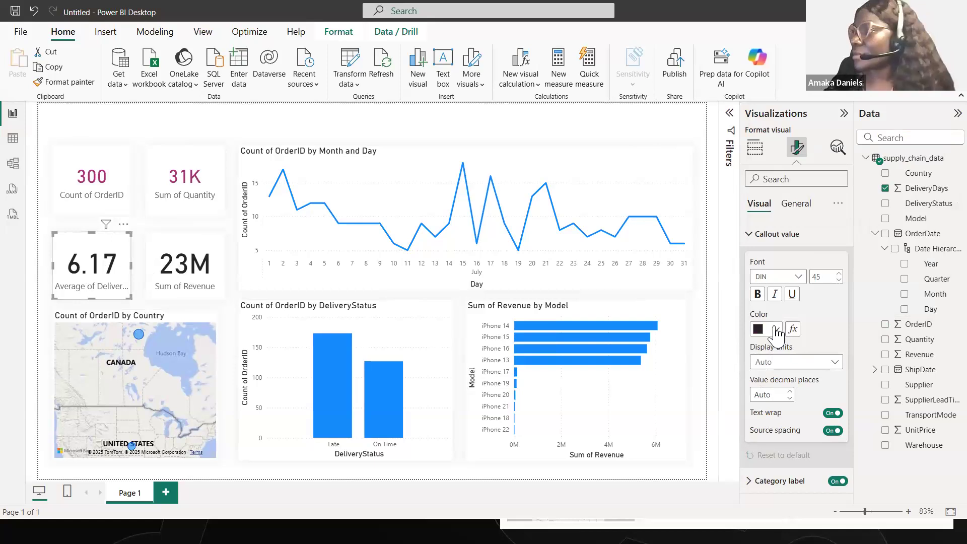
pyautogui.doubleClick(823, 276)
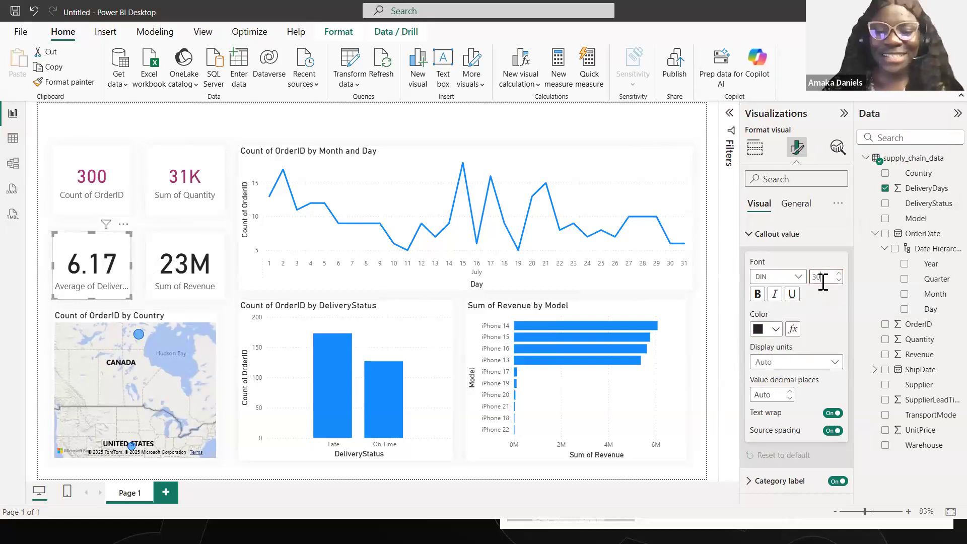
pyautogui.click(776, 329)
pyautogui.click(767, 274)
# - Change the Sum of Revenue card's callout value to font size 30 in the matching dark magenta
pyautogui.click(200, 294)
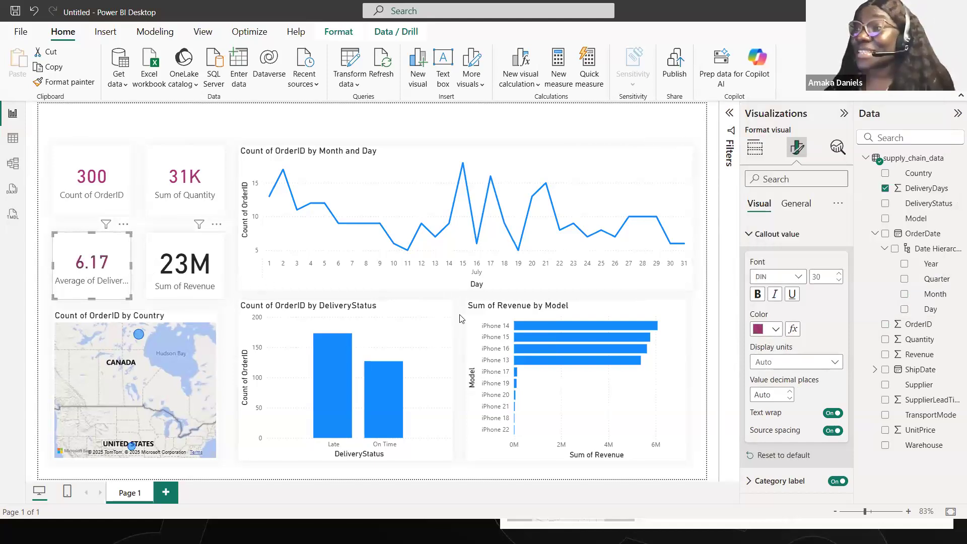
pyautogui.click(823, 276)
pyautogui.write('30')
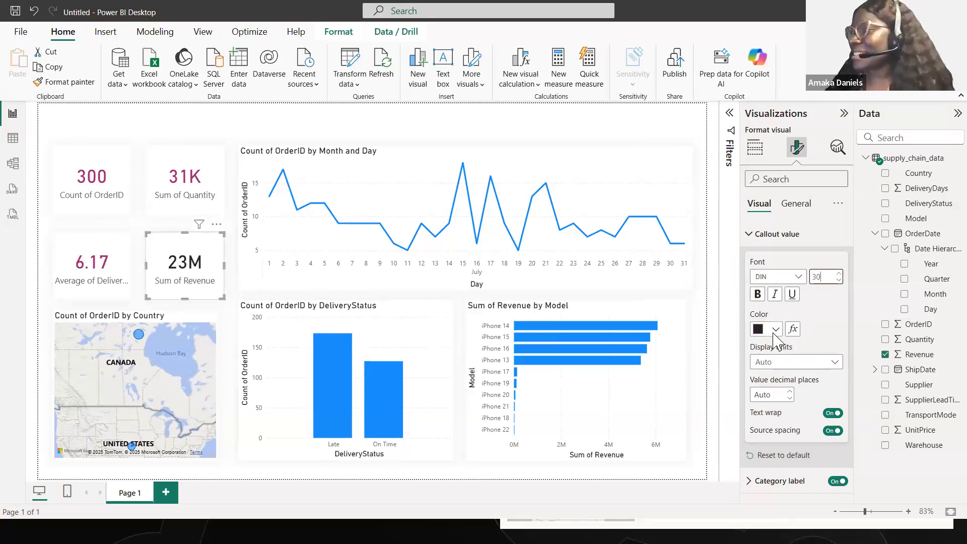
pyautogui.click(776, 330)
pyautogui.click(767, 274)
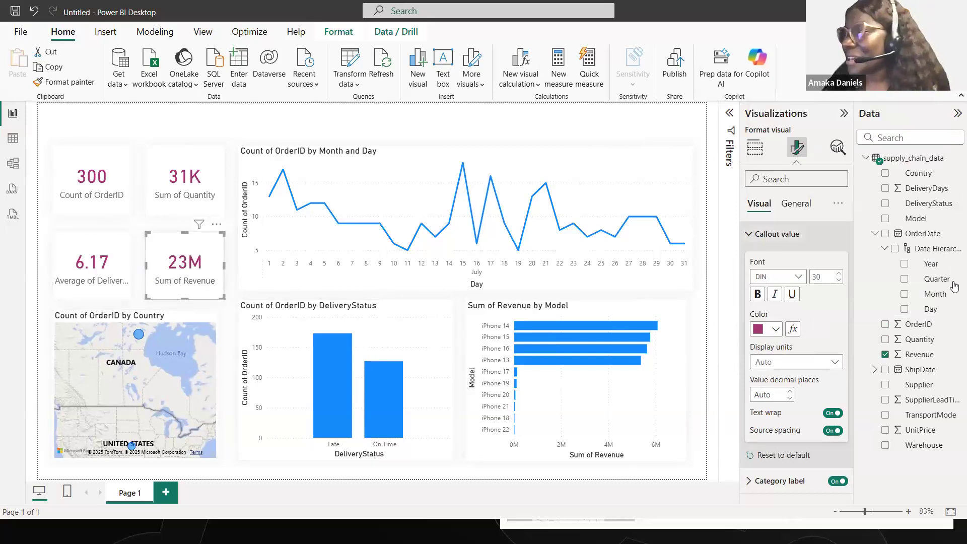
# - Reduce the category label font size to 9 on all four KPI cards, starting with Sum of Revenue
pyautogui.click(748, 234)
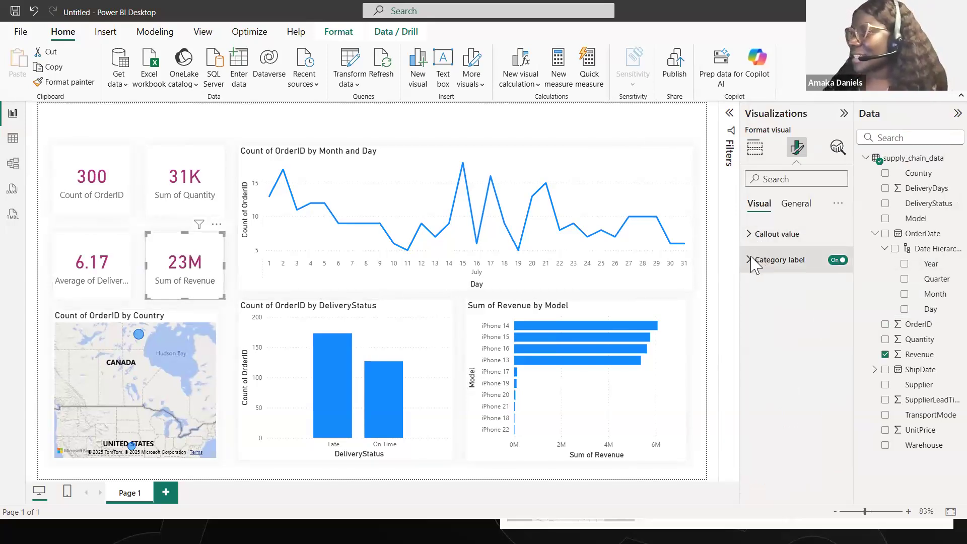
pyautogui.click(750, 259)
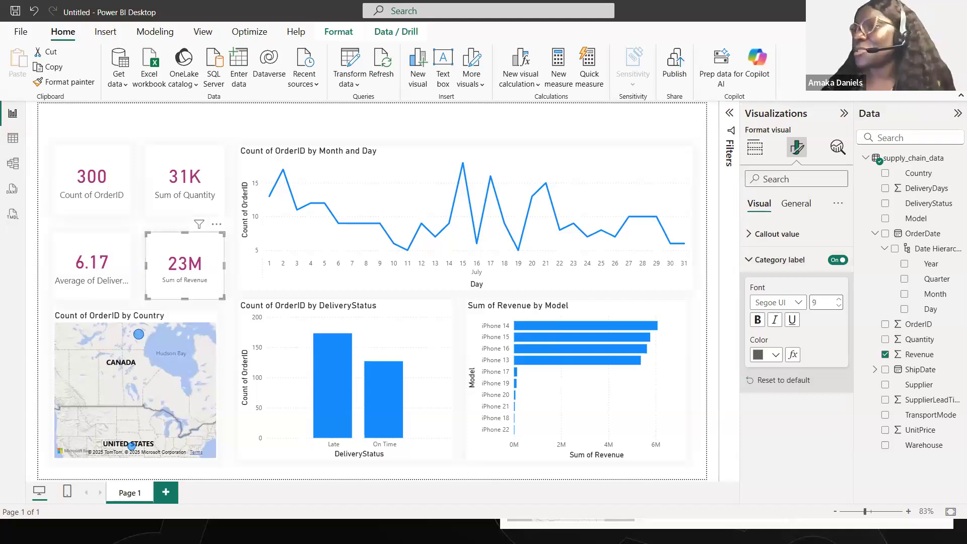
pyautogui.click(100, 274)
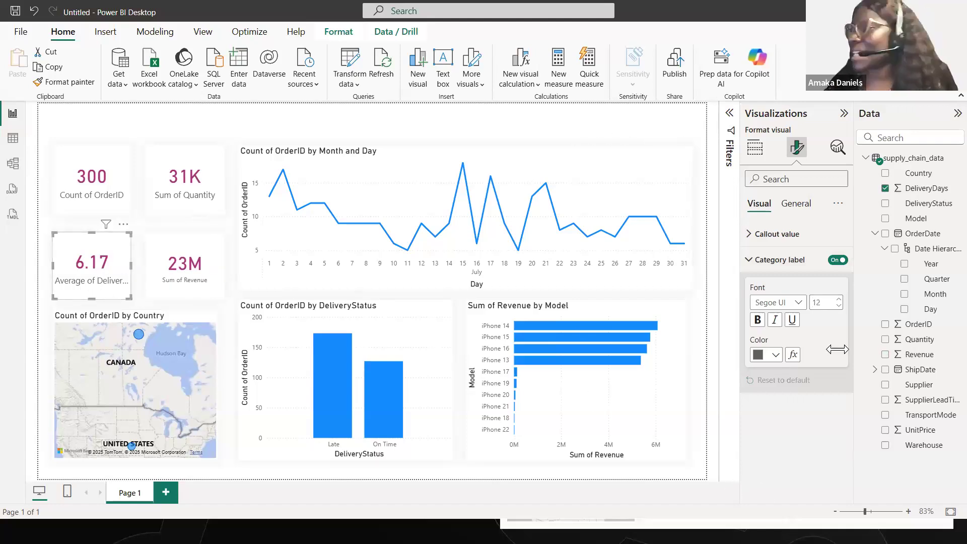
pyautogui.tripleClick(840, 306)
pyautogui.click(163, 185)
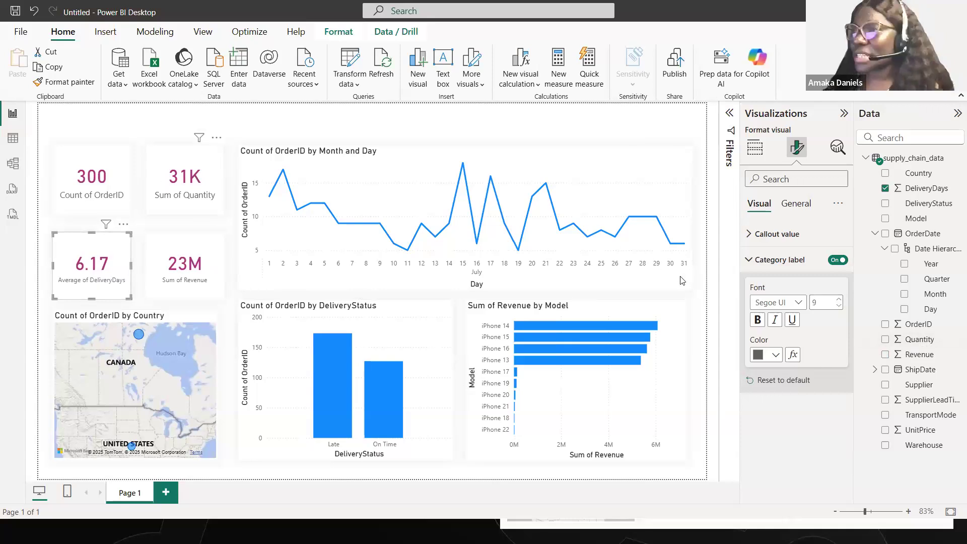
pyautogui.click(839, 306)
pyautogui.click(101, 170)
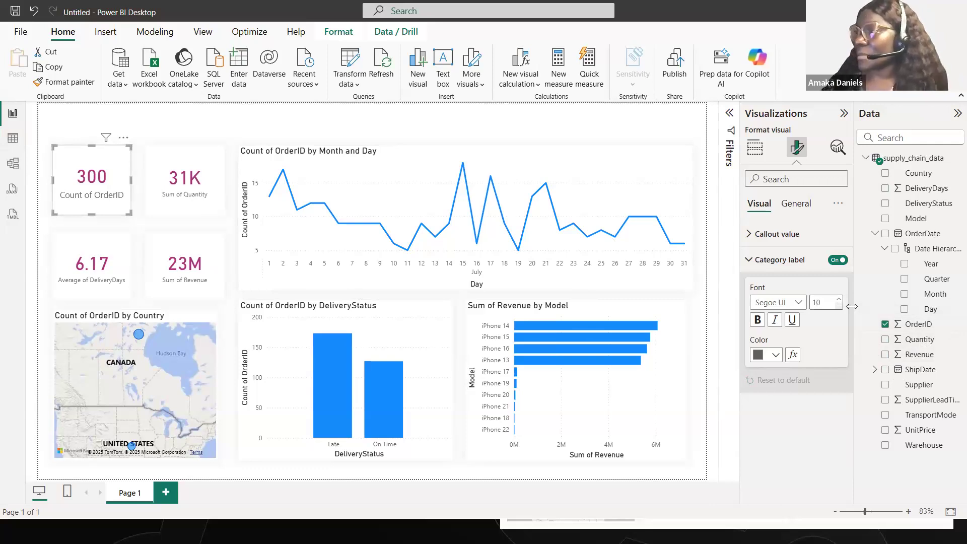
pyautogui.click(750, 260)
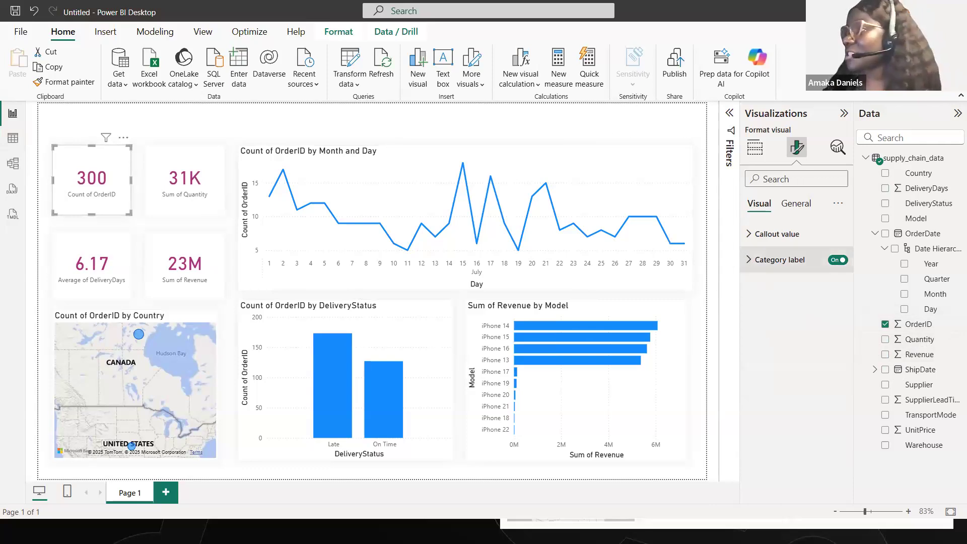
# - Set the Count of OrderID by Country map's style to Grayscale
pyautogui.click(191, 322)
pyautogui.click(795, 204)
pyautogui.click(760, 204)
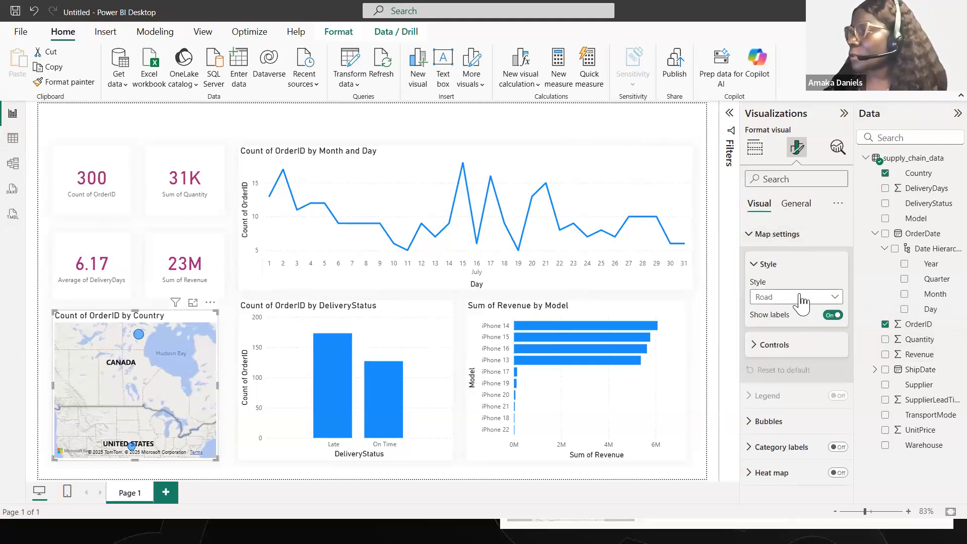
pyautogui.click(803, 298)
pyautogui.click(790, 358)
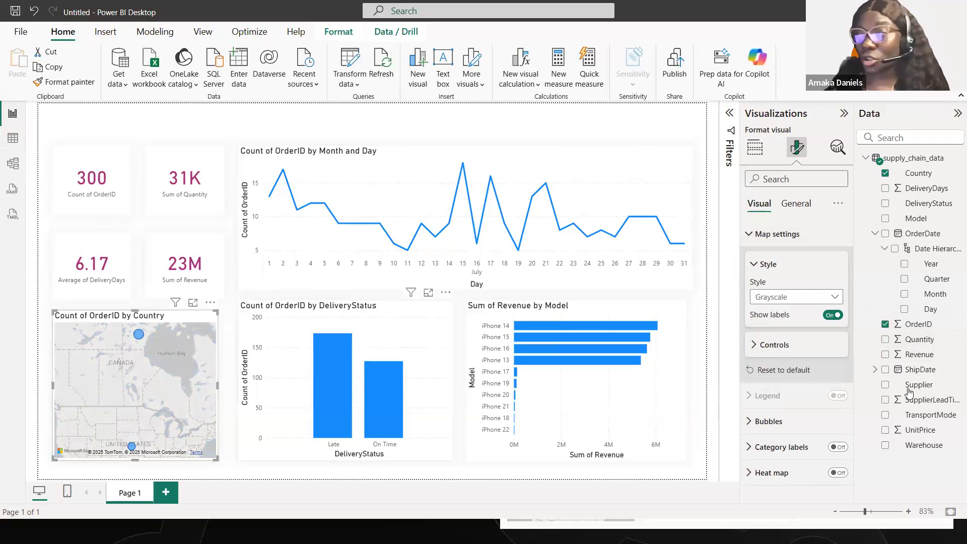
pyautogui.click(756, 345)
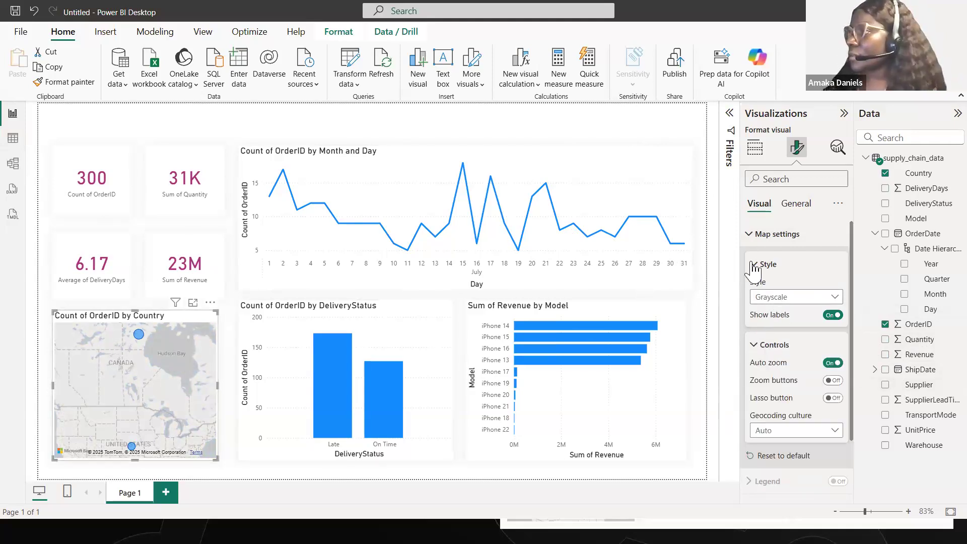
pyautogui.click(775, 234)
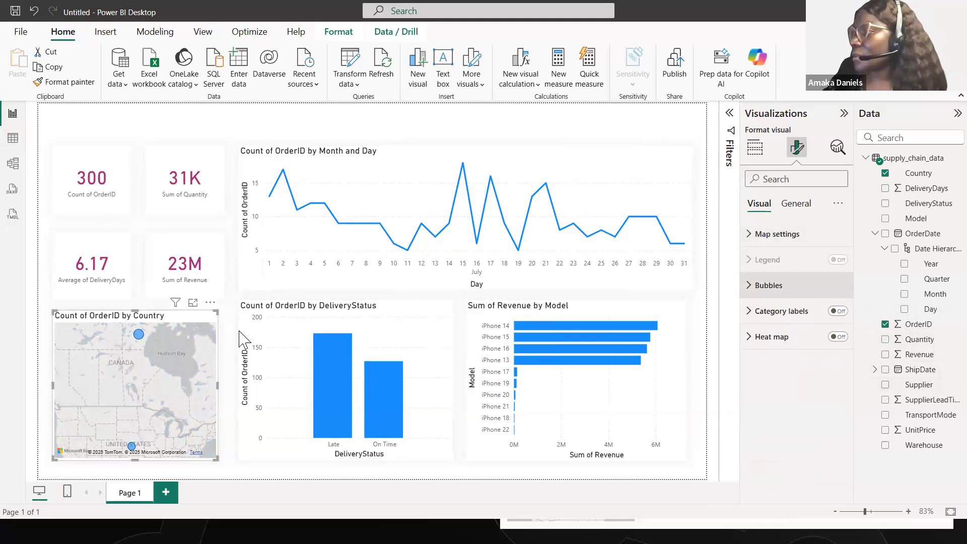
# - Recolor the bubbles on the country map to the dark magenta used for the KPI card values
pyautogui.click(769, 285)
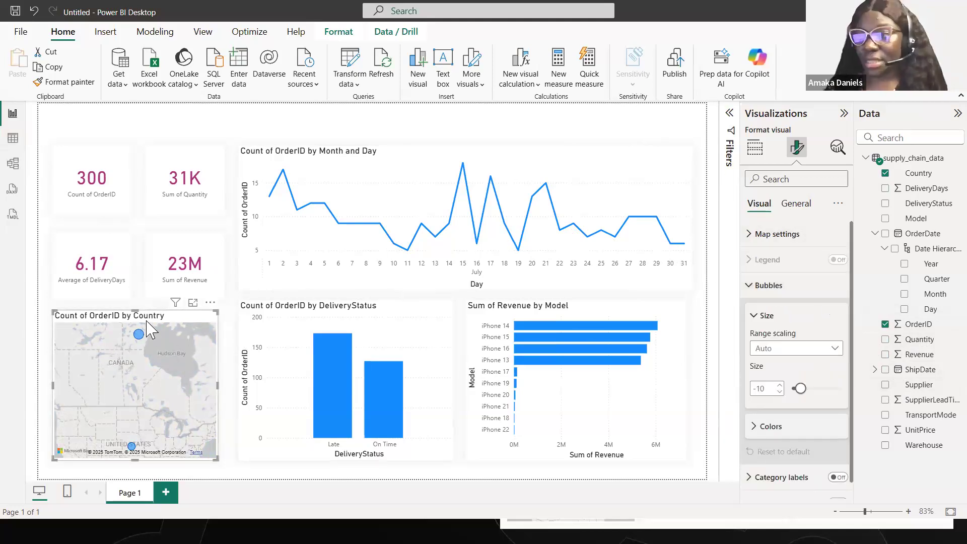
pyautogui.click(755, 315)
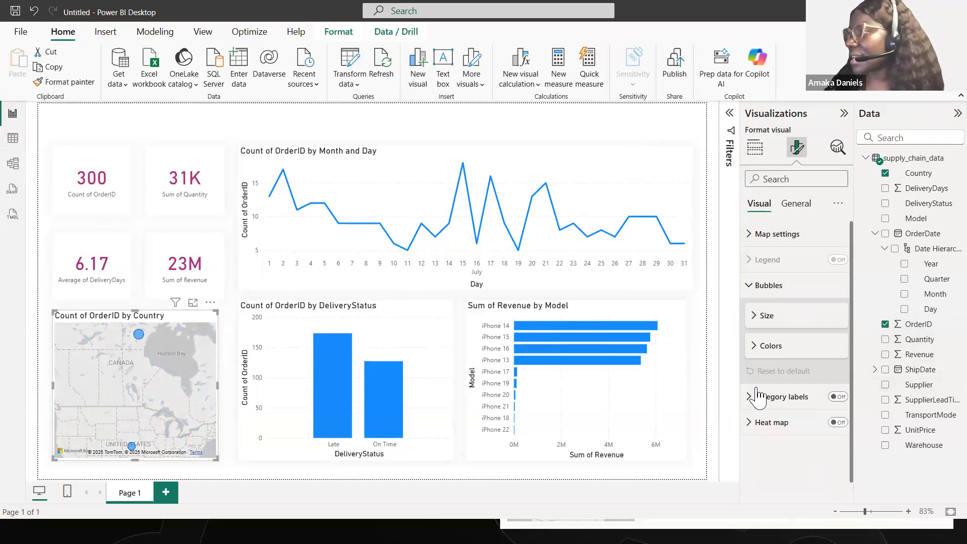
pyautogui.click(763, 353)
pyautogui.click(775, 379)
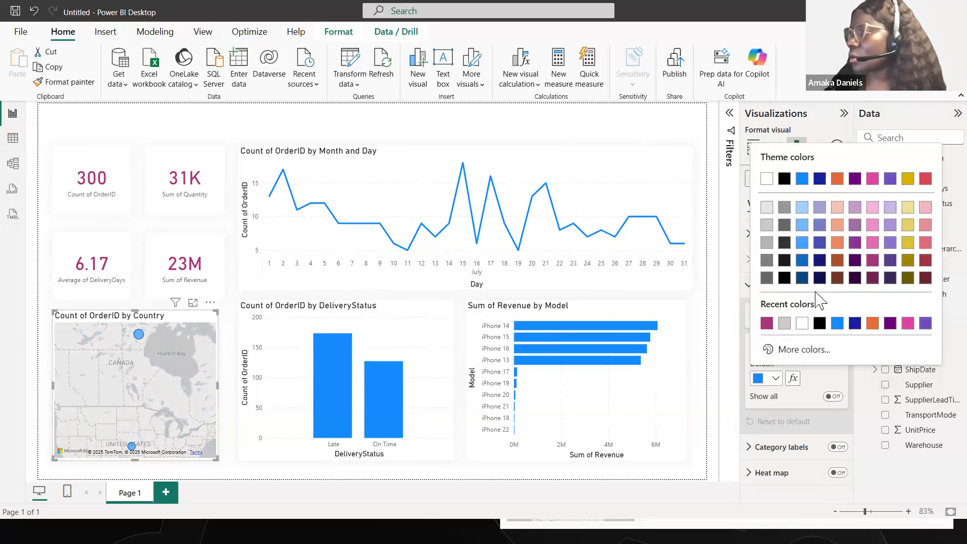
pyautogui.click(765, 324)
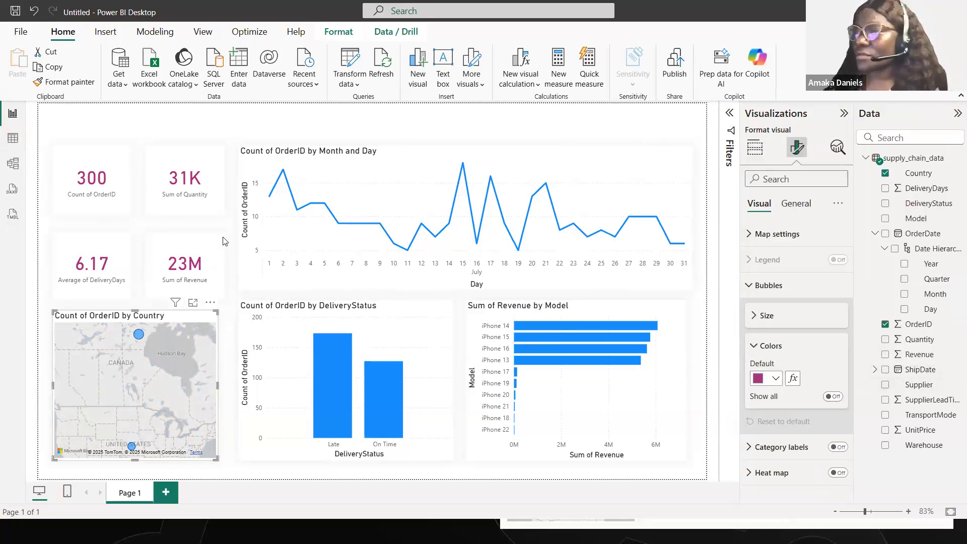
# - Turn off the x-axis title on the Count of OrderID by DeliveryStatus column chart
pyautogui.click(441, 322)
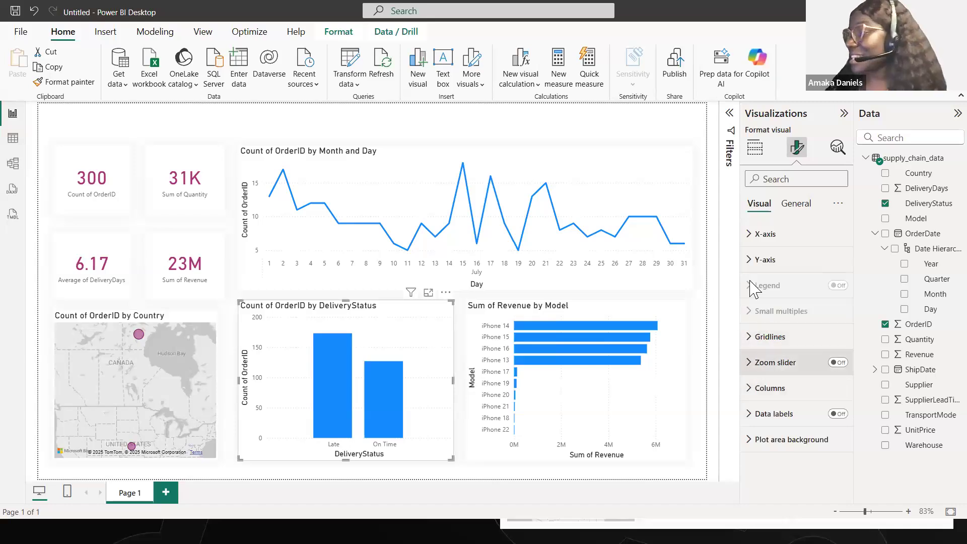
pyautogui.click(758, 235)
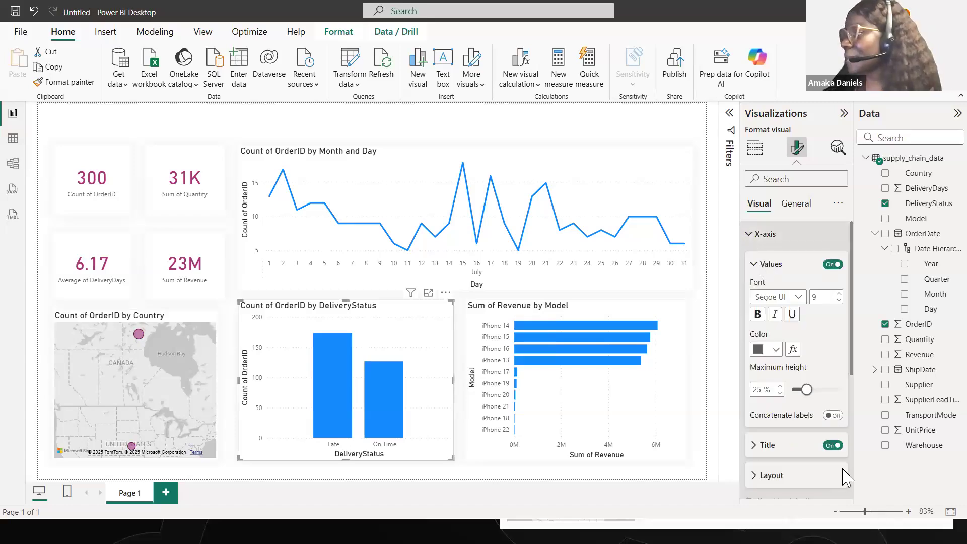
pyautogui.click(832, 446)
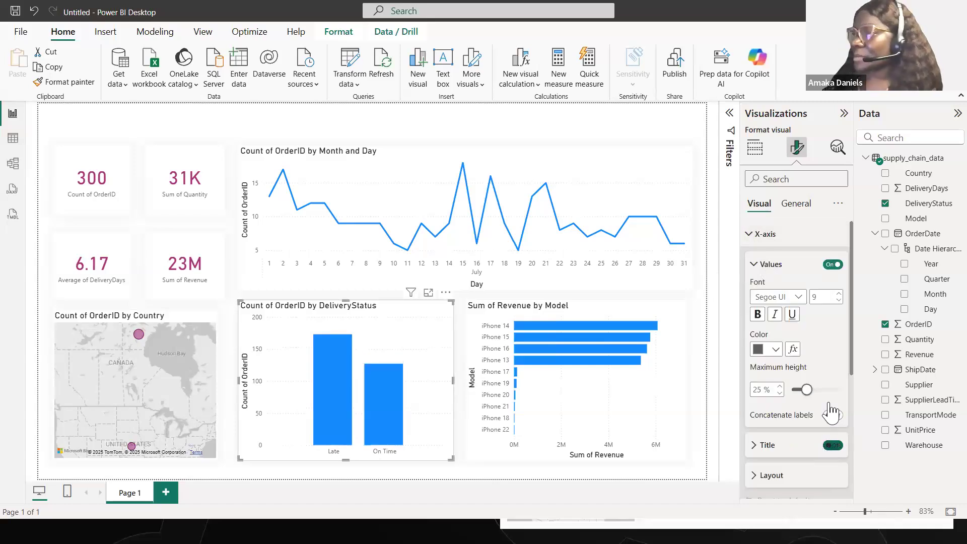
pyautogui.click(753, 262)
pyautogui.click(752, 246)
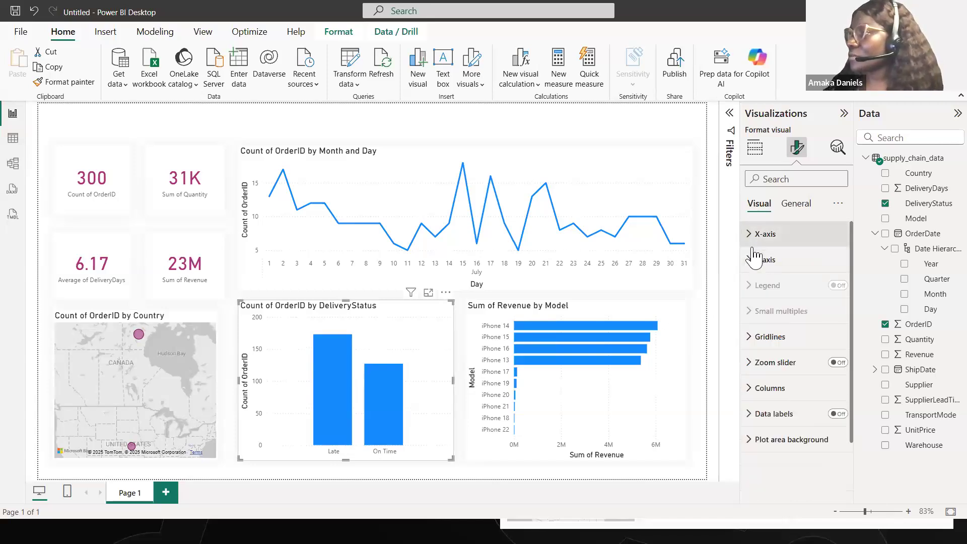
# - Turn off the y-axis values and y-axis title on the Count of OrderID by DeliveryStatus chart
pyautogui.click(754, 259)
pyautogui.click(832, 421)
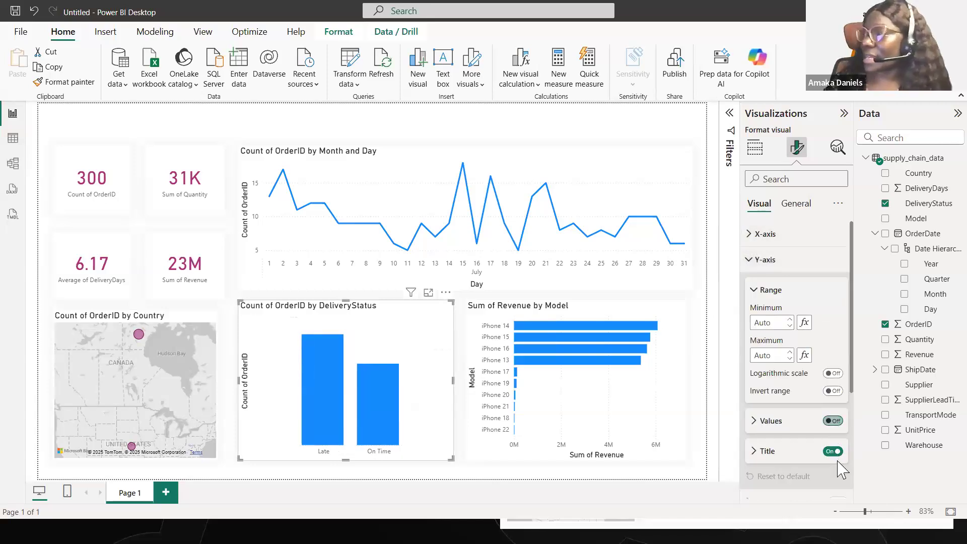
pyautogui.click(832, 451)
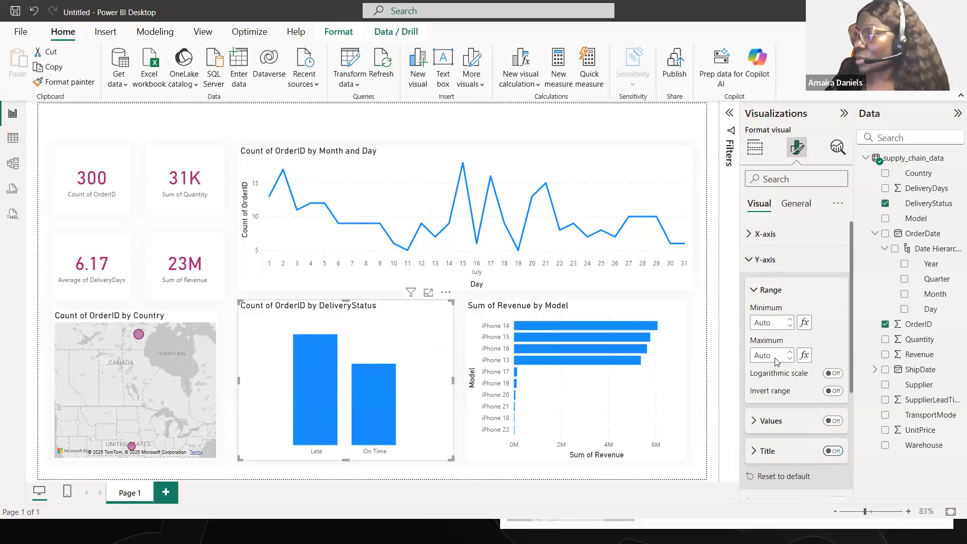
pyautogui.click(763, 291)
pyautogui.click(754, 259)
# - Show data labels on the DeliveryStatus chart and recolor its columns to the recently used dark magenta
pyautogui.click(841, 415)
pyautogui.click(751, 389)
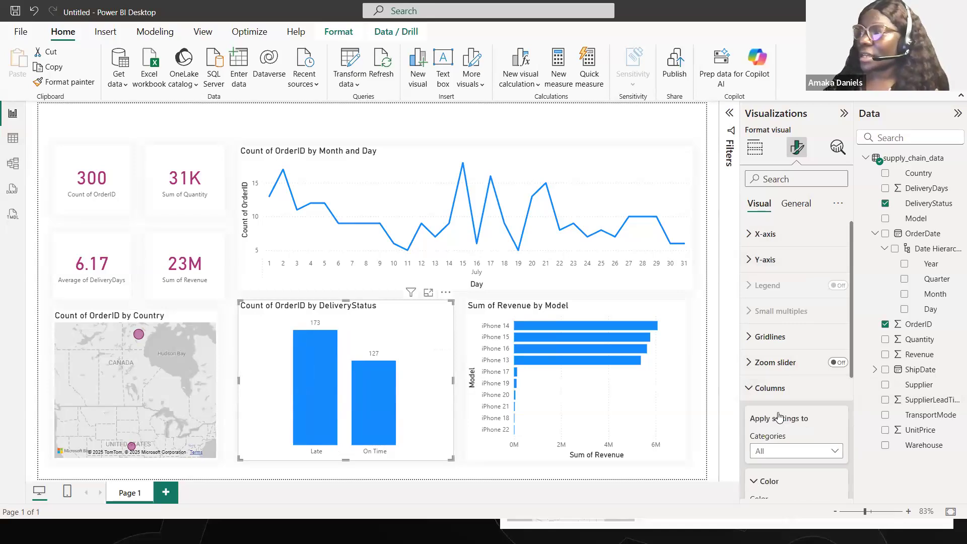
pyautogui.click(774, 325)
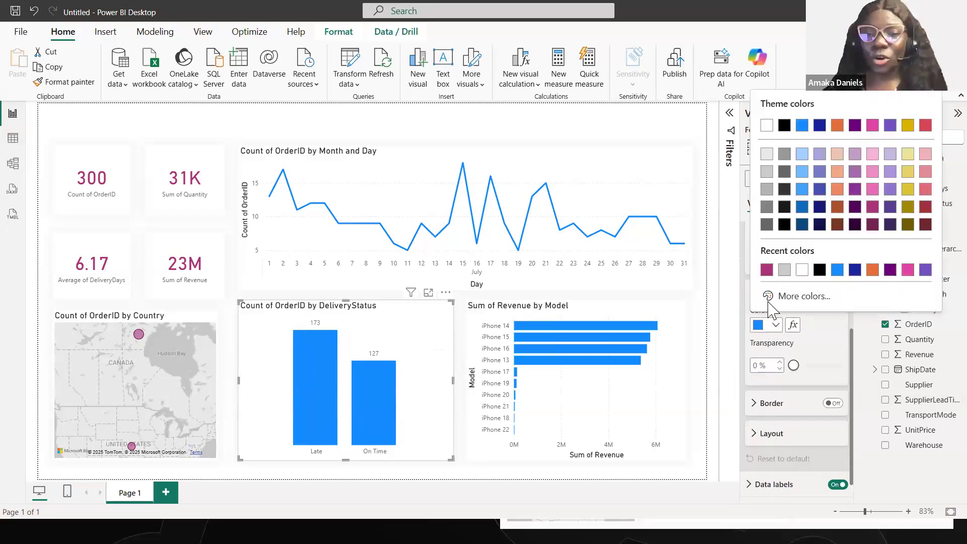
pyautogui.click(768, 270)
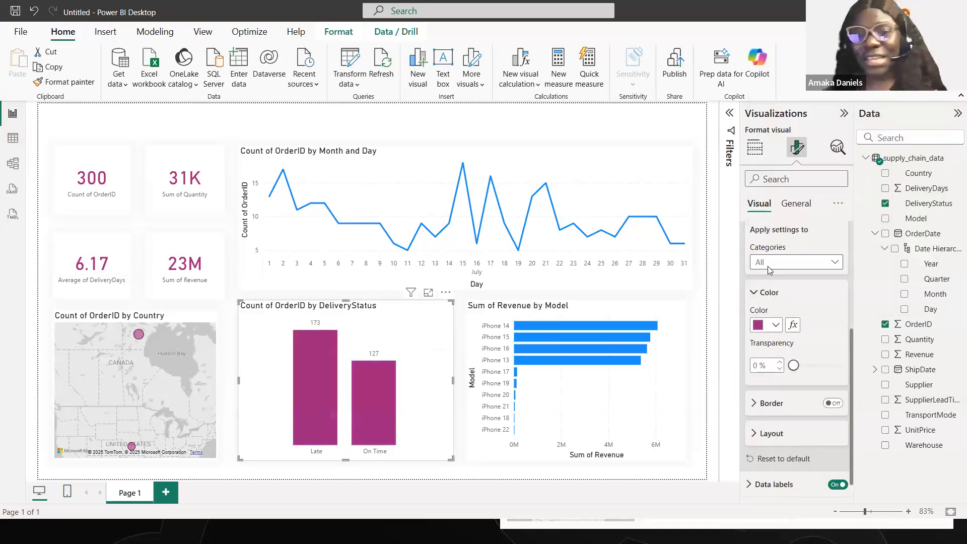
# - Recolor the bars of the Sum of Revenue by Model chart to the same dark magenta
pyautogui.click(647, 312)
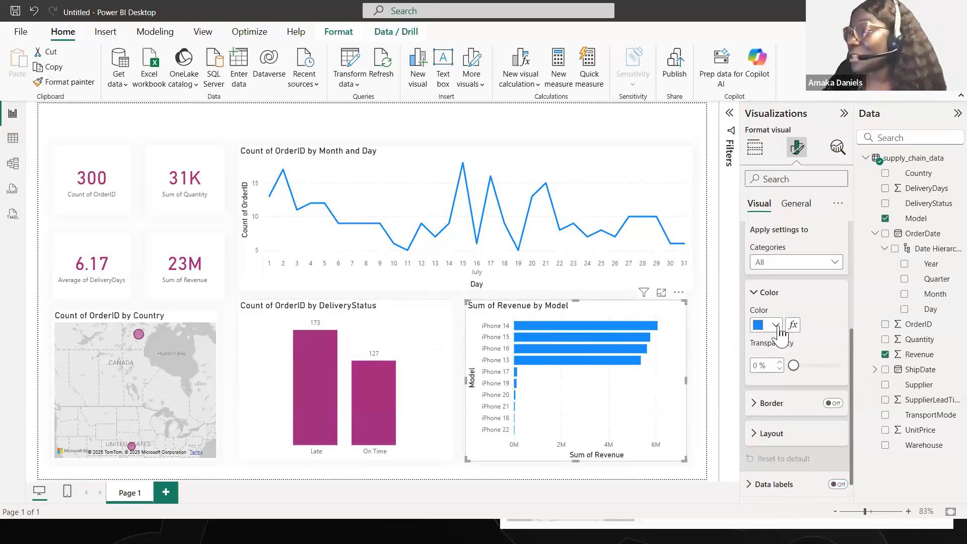
pyautogui.click(776, 325)
pyautogui.click(767, 270)
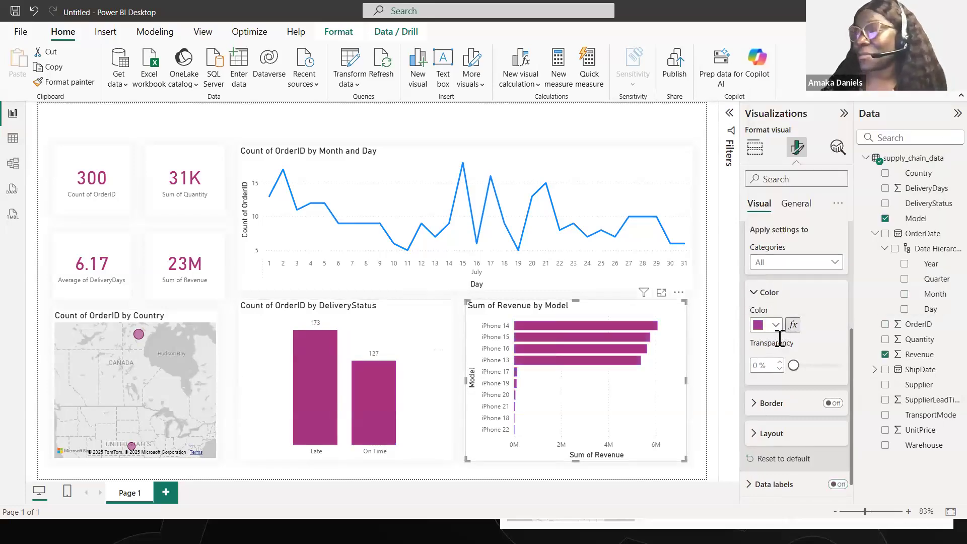
pyautogui.click(758, 295)
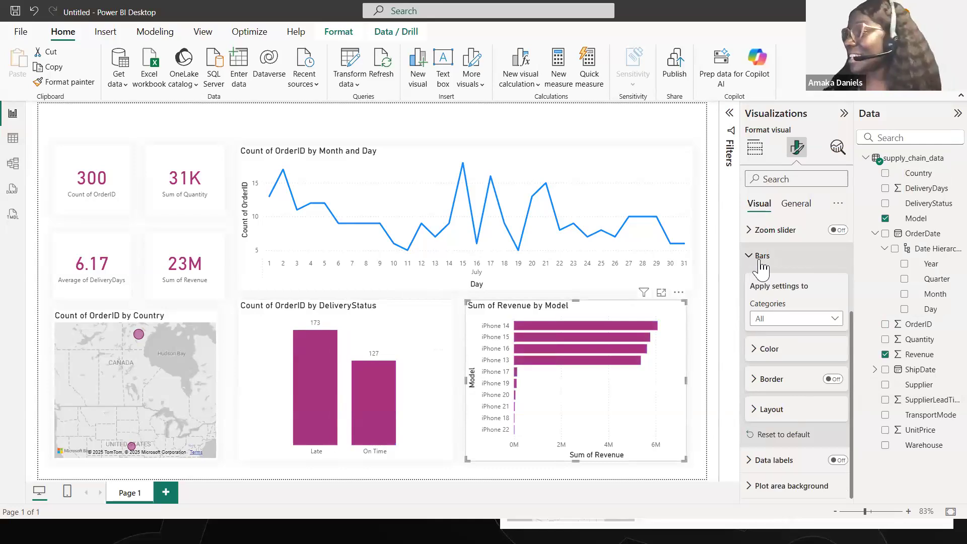
pyautogui.click(762, 267)
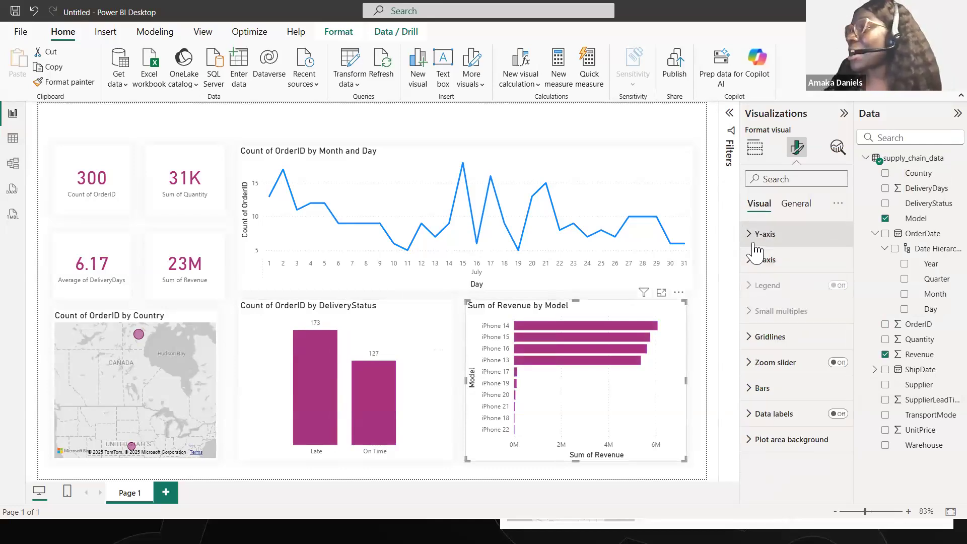
# - Turn off the y-axis title, x-axis title and x-axis values on the Sum of Revenue by Model chart
pyautogui.click(760, 235)
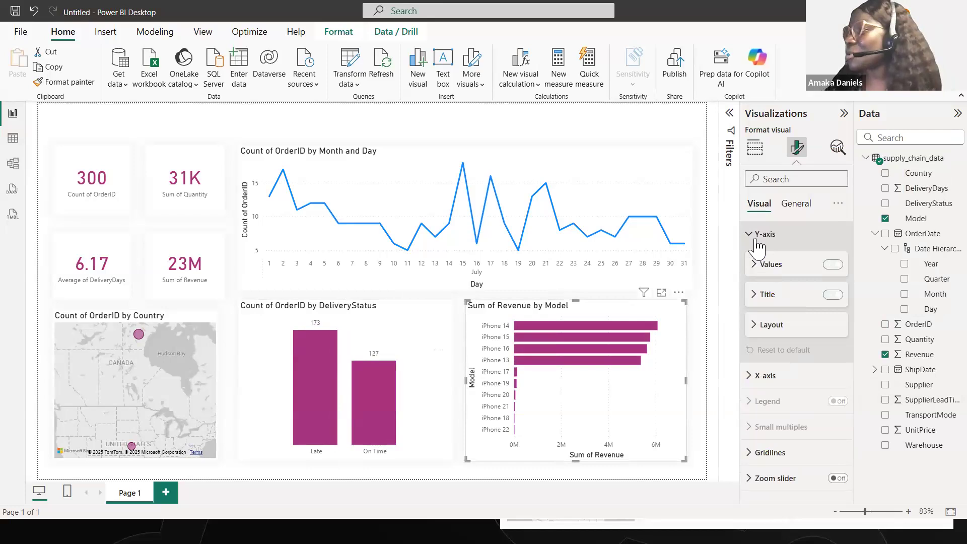
pyautogui.click(833, 295)
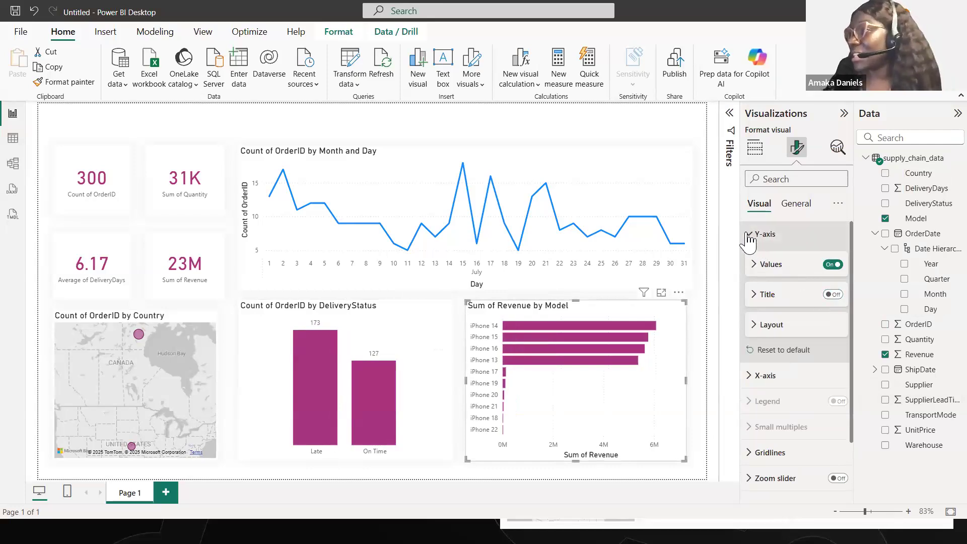
pyautogui.click(750, 234)
pyautogui.click(762, 259)
pyautogui.click(835, 352)
pyautogui.click(833, 321)
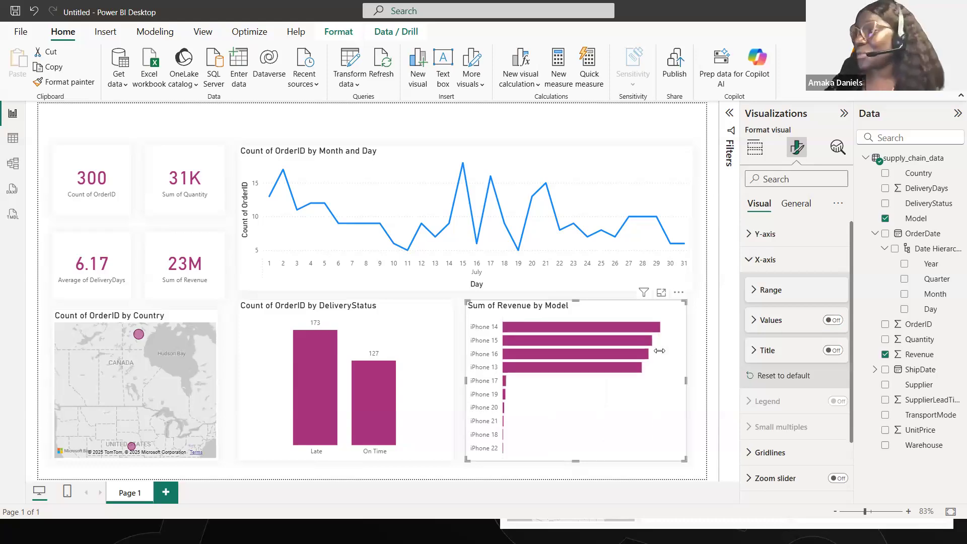
# - Turn off the y-axis title on the Count of OrderID by Month and Day line chart
pyautogui.click(574, 169)
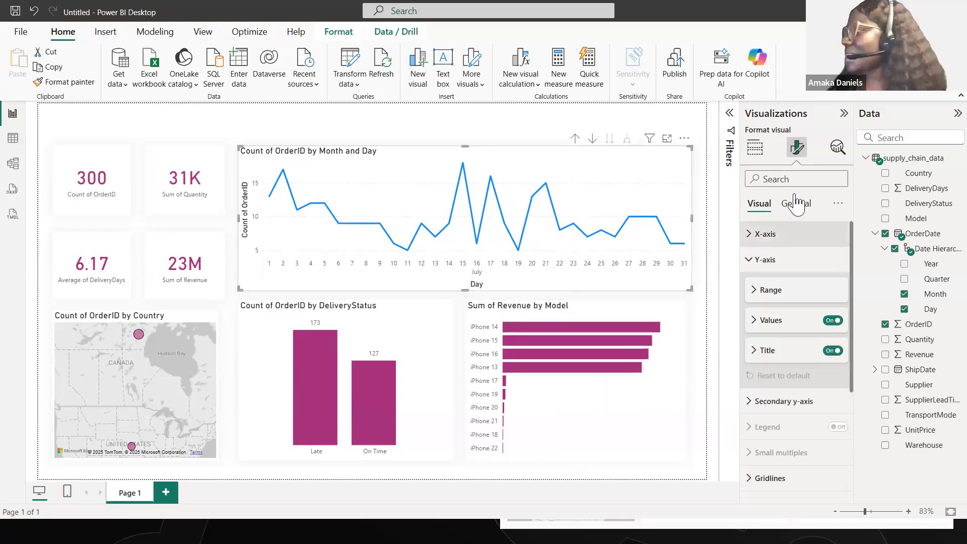
pyautogui.click(832, 351)
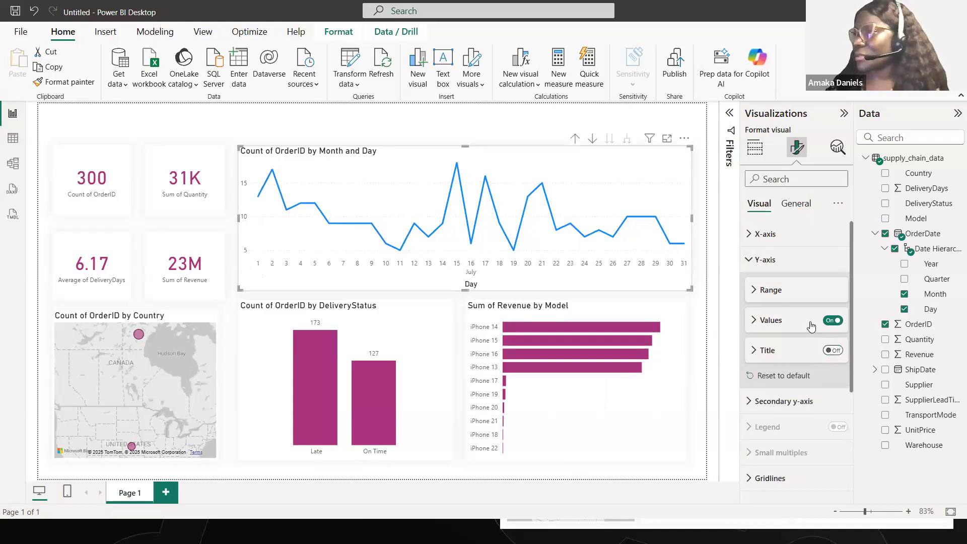
pyautogui.click(753, 260)
pyautogui.click(759, 234)
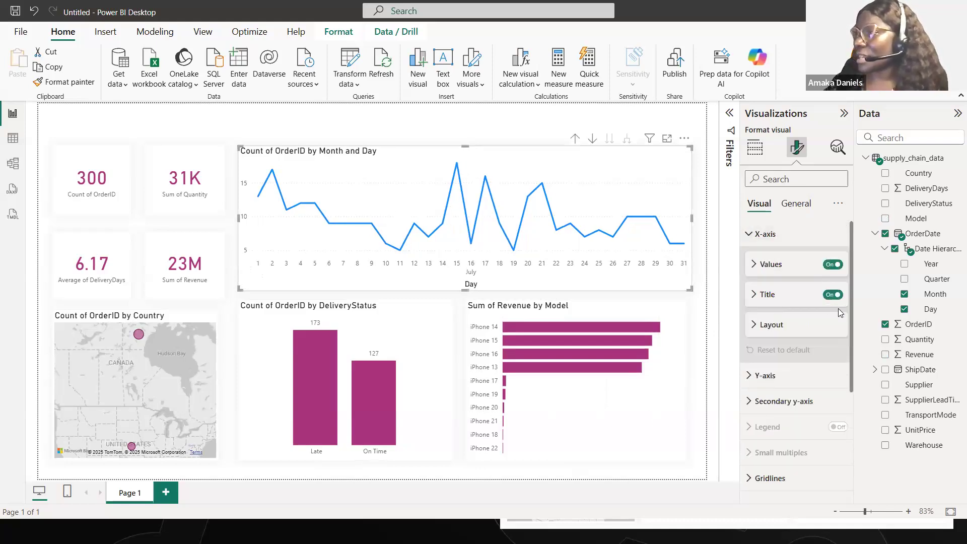
pyautogui.click(759, 232)
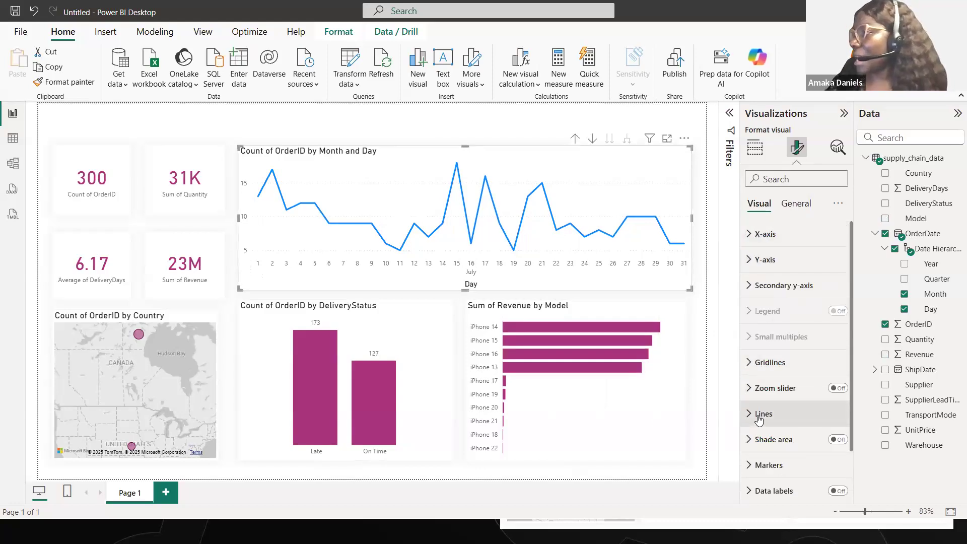
# - Recolor the line of the Count of OrderID by Month and Day chart to the matching dark magenta
pyautogui.scroll(-1, 759, 419)
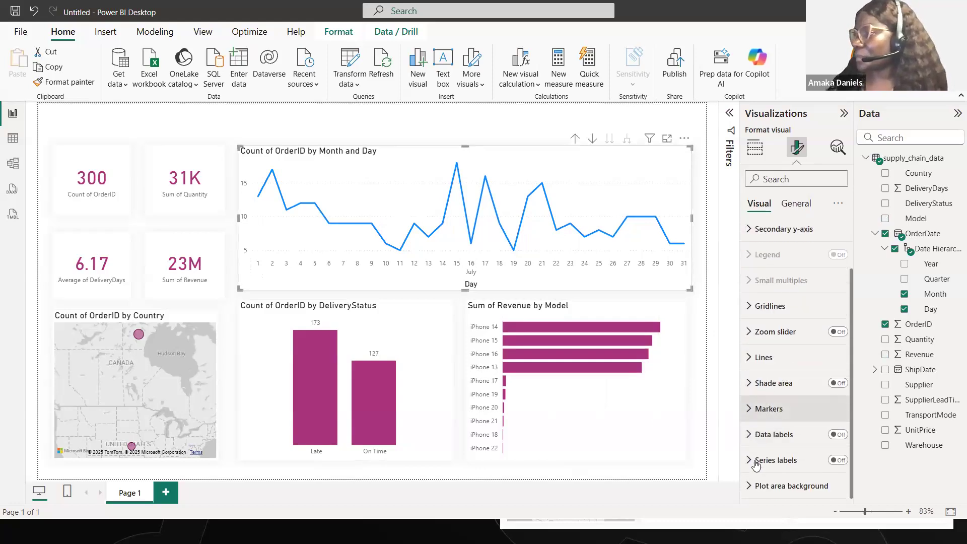
pyautogui.click(752, 358)
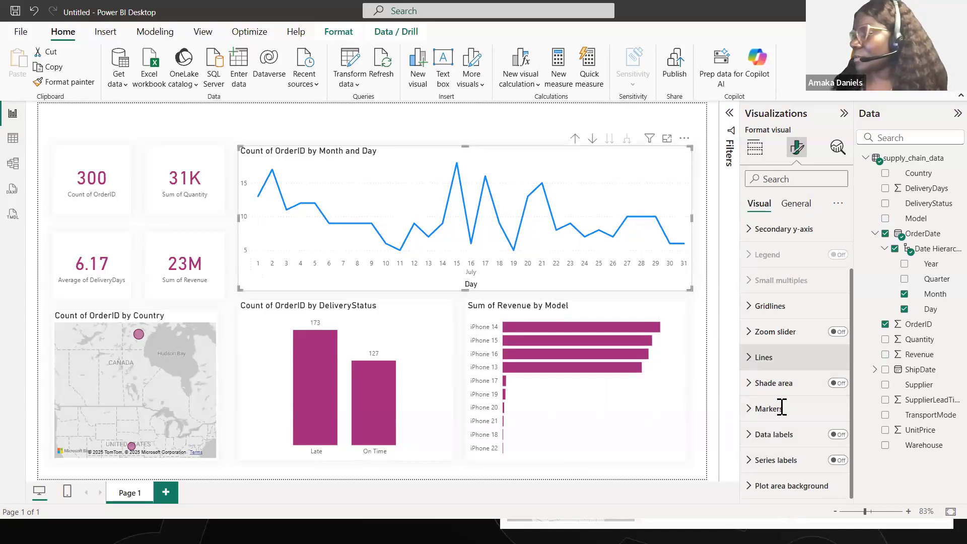
pyautogui.scroll(-2, 781, 418)
pyautogui.scroll(-3, 782, 418)
pyautogui.scroll(3, 775, 425)
pyautogui.scroll(-3, 766, 446)
pyautogui.click(762, 386)
pyautogui.scroll(-1, 779, 390)
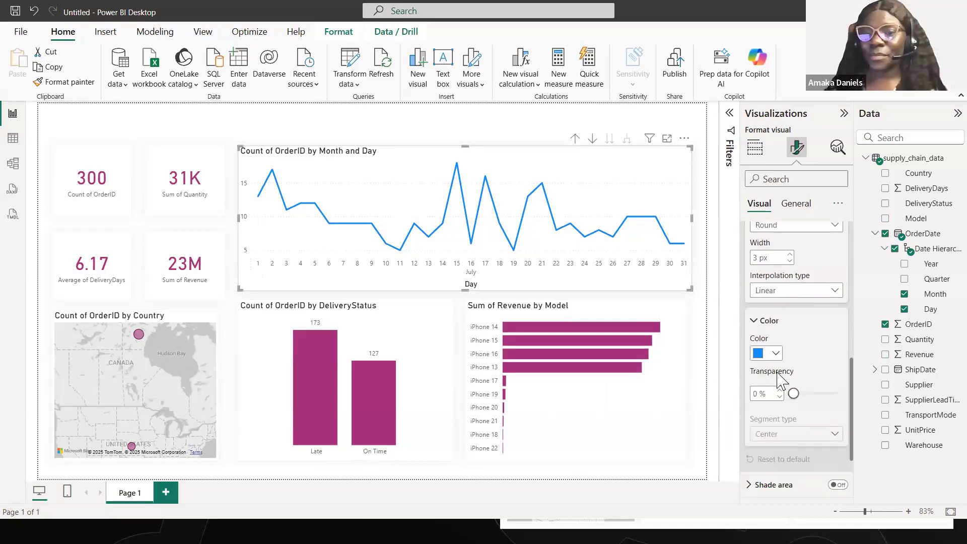
pyautogui.click(775, 349)
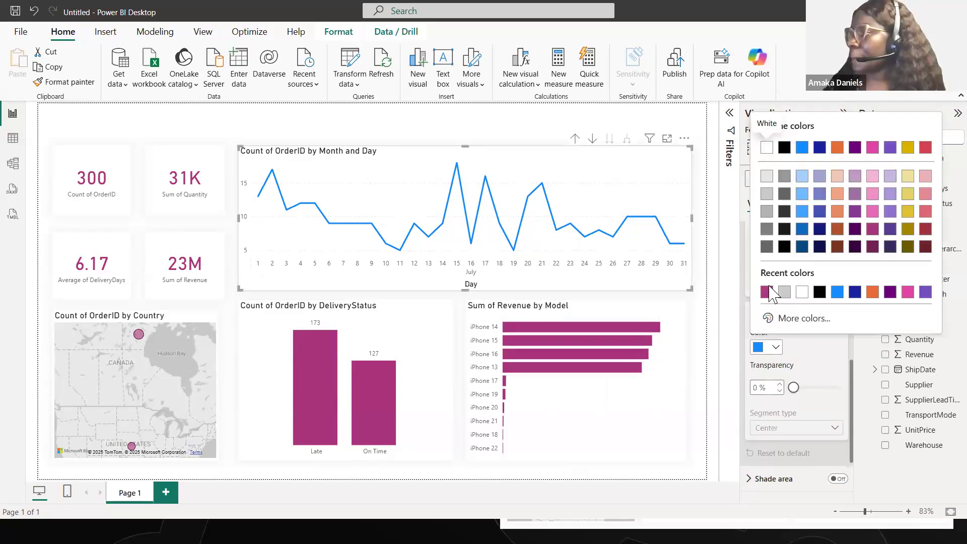
pyautogui.click(766, 293)
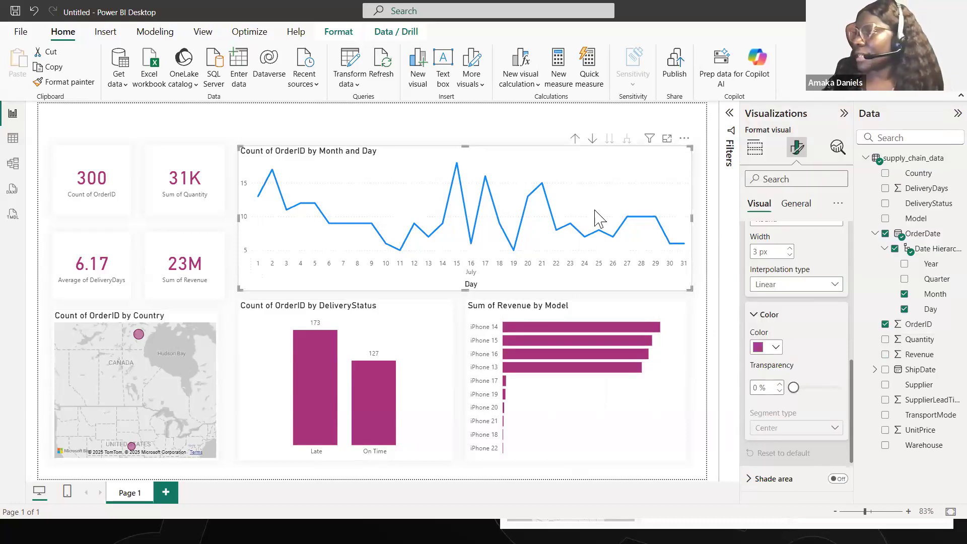
pyautogui.click(452, 135)
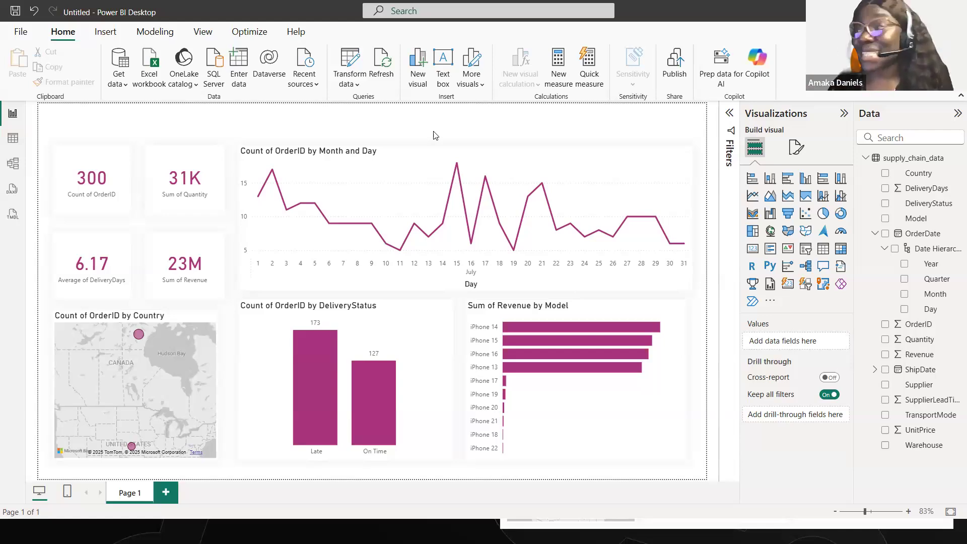
# - Widen the Sum of Revenue by Model chart slightly so its right edge lines up with the line chart above
pyautogui.click(681, 317)
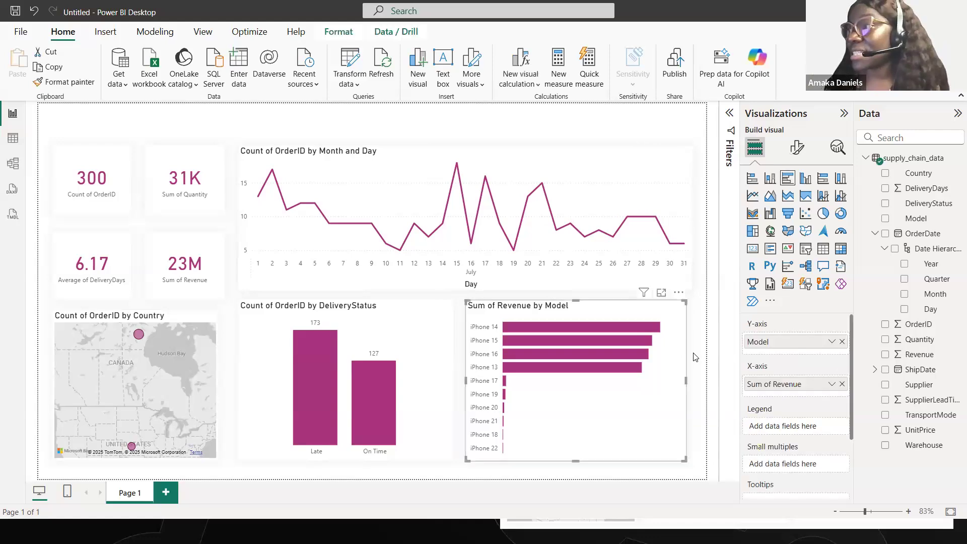
pyautogui.moveTo(684, 383); pyautogui.dragTo(691, 383)
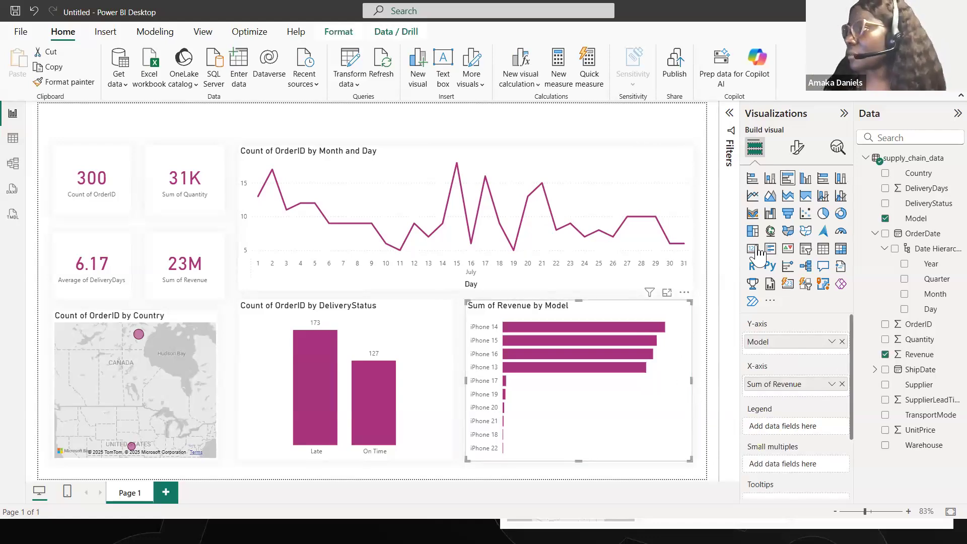
pyautogui.click(619, 114)
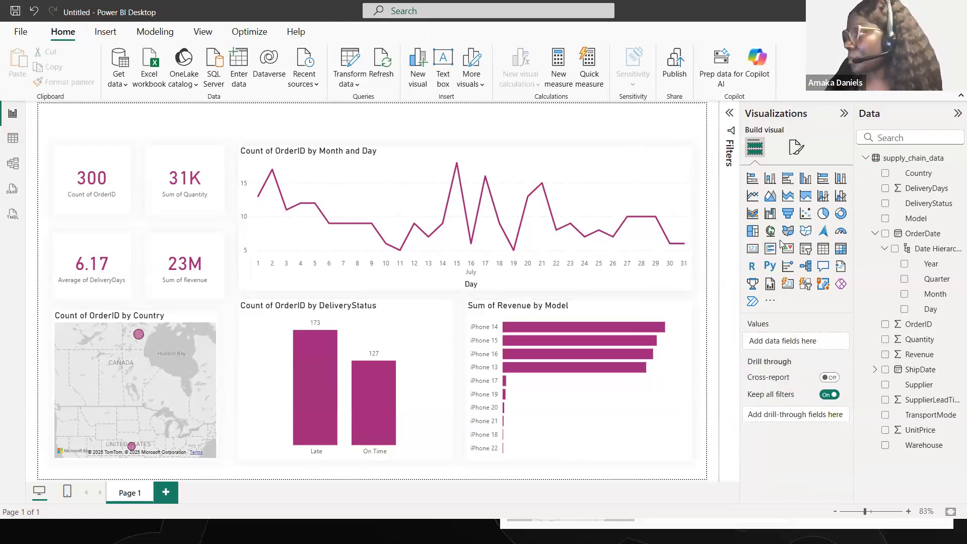
# - Add a slicer for the Supplier field, sized as a wide, short strip above the line chart and ending at its right edge
pyautogui.click(806, 251)
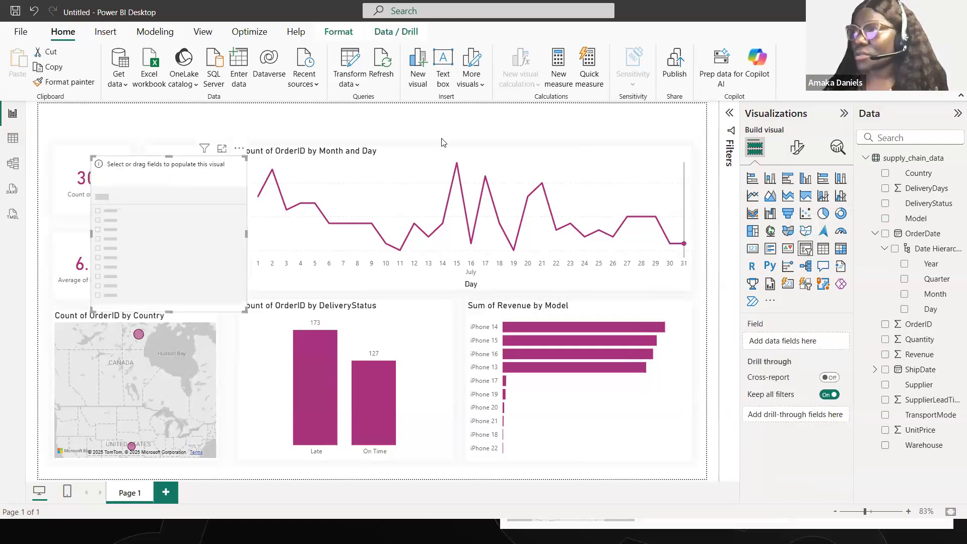
pyautogui.moveTo(164, 202); pyautogui.dragTo(497, 155)
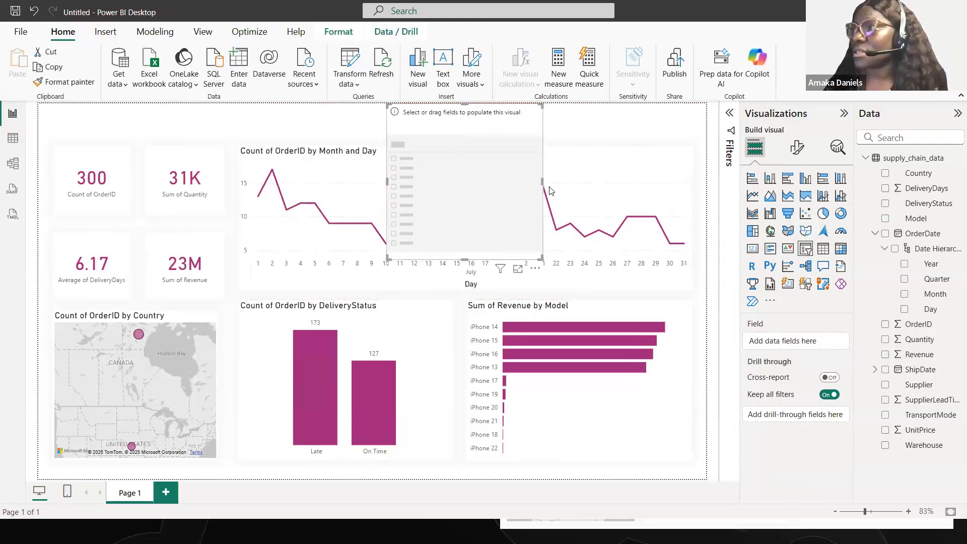
pyautogui.moveTo(543, 181); pyautogui.dragTo(693, 147)
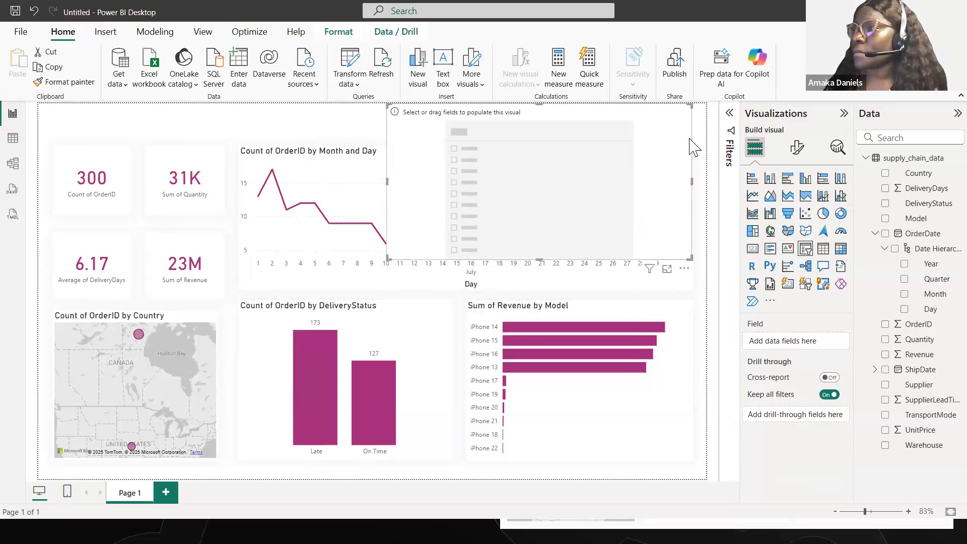
pyautogui.moveTo(540, 256); pyautogui.dragTo(539, 133)
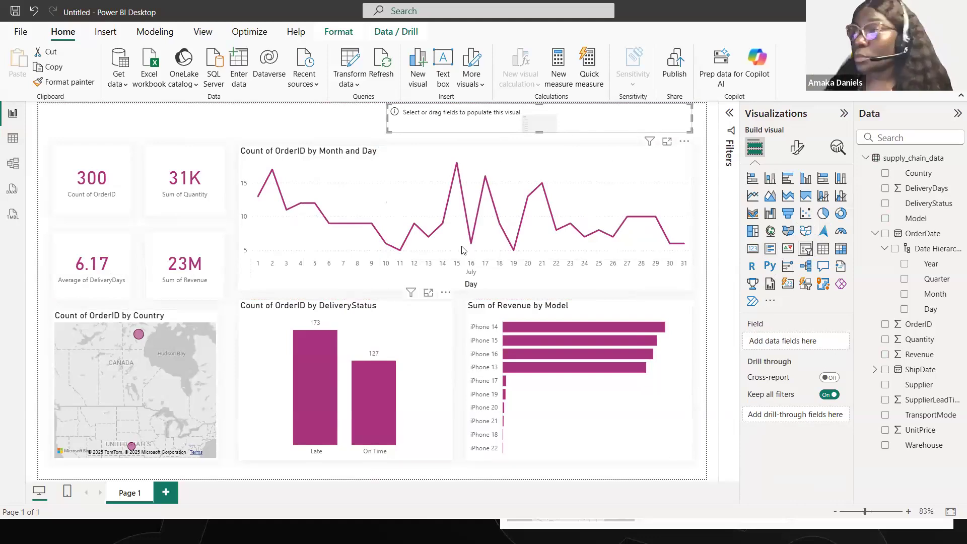
pyautogui.click(872, 234)
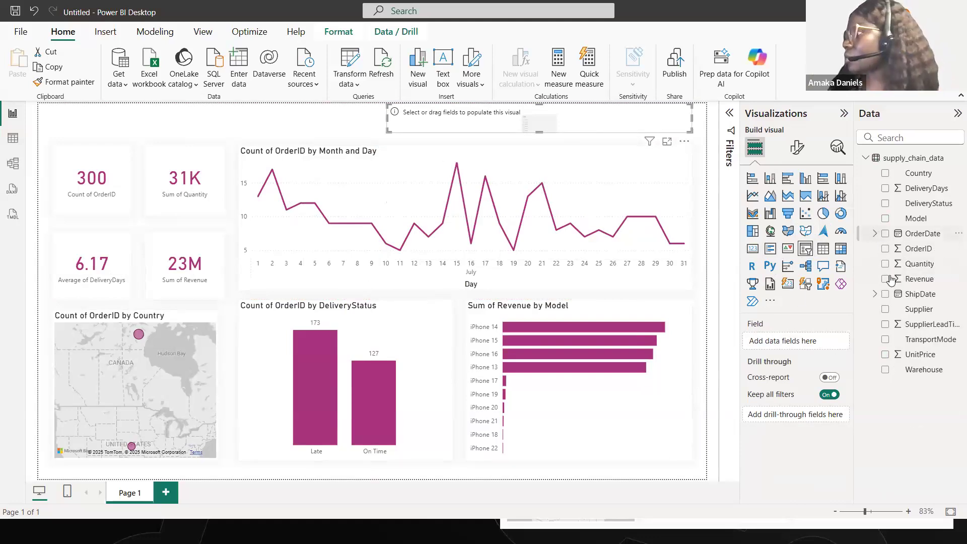
pyautogui.click(885, 309)
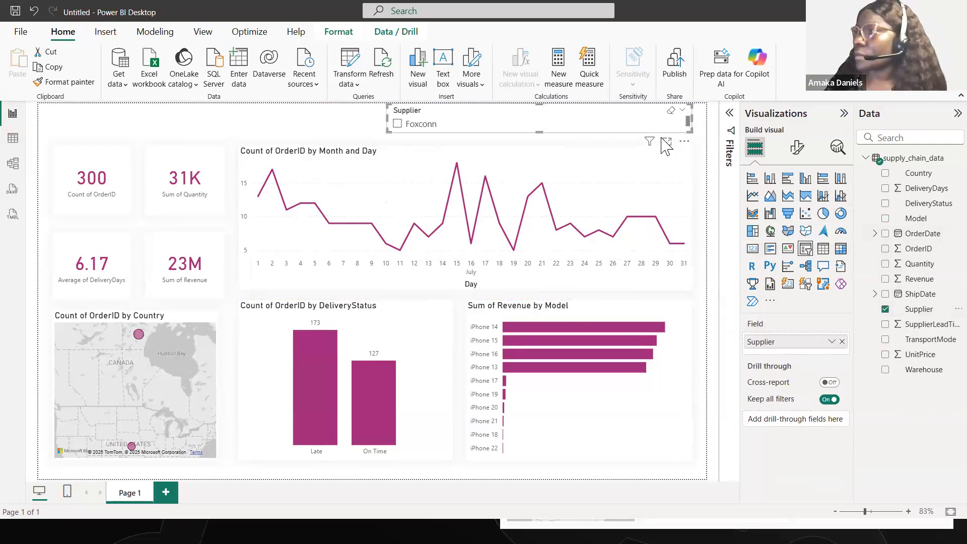
# - Set the Supplier slicer's style to Tile
pyautogui.click(797, 147)
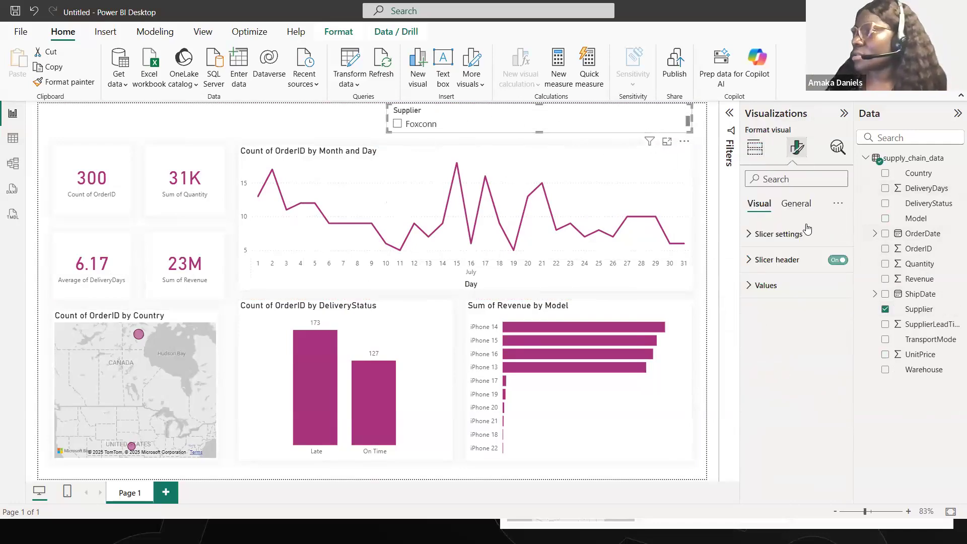
pyautogui.click(752, 243)
pyautogui.click(790, 300)
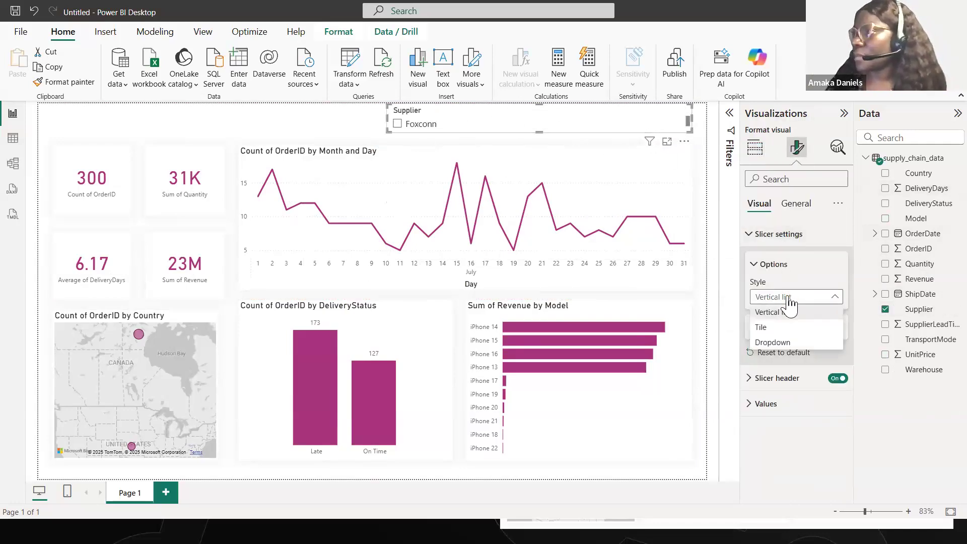
pyautogui.click(776, 328)
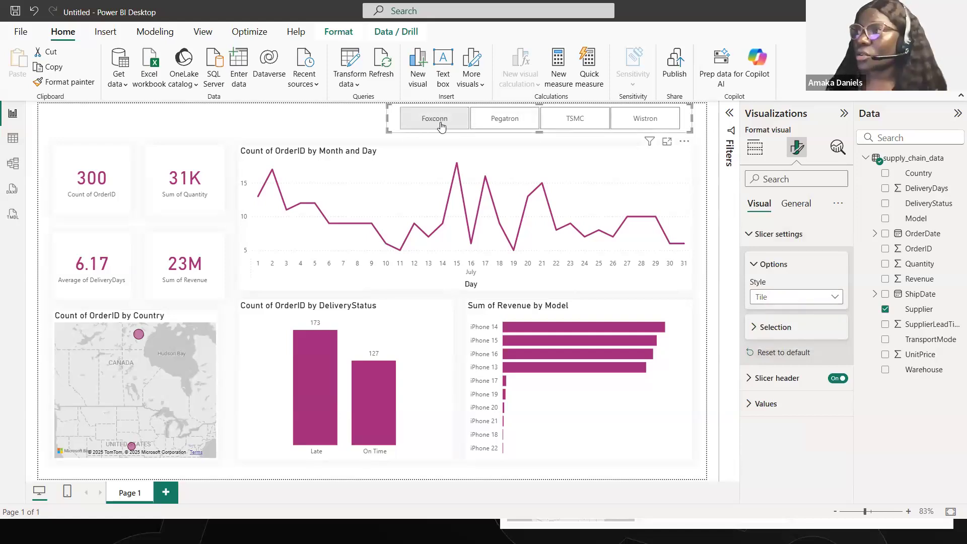
# - Check how the report responds to the supplier tiles, filtering by Foxconn, Pegatron, TSMC and Wistron, then back to Pegatron
pyautogui.click(441, 125)
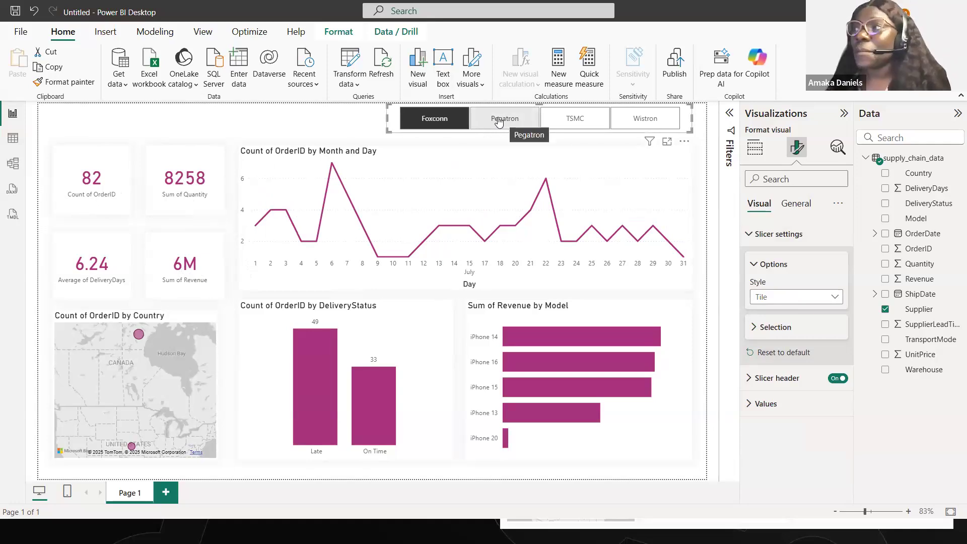
pyautogui.click(499, 121)
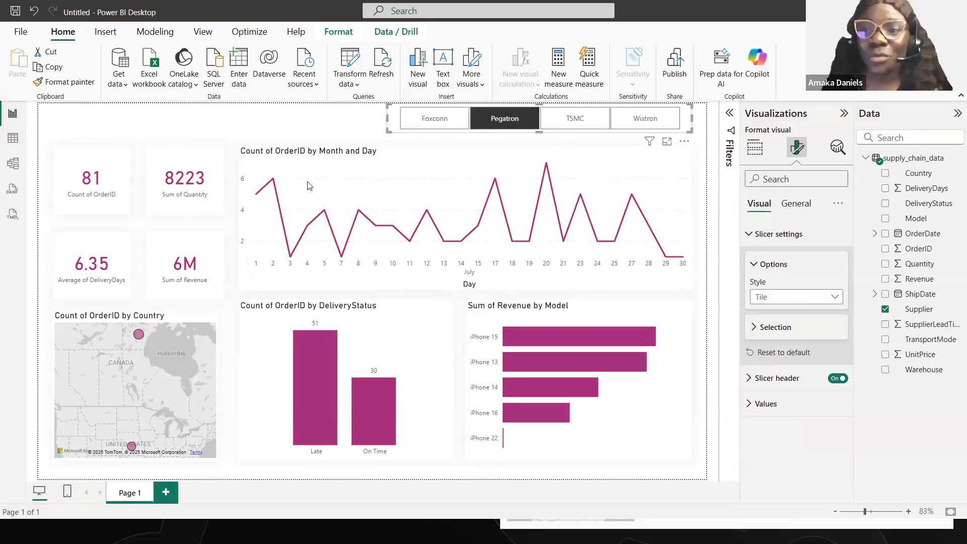
pyautogui.click(568, 124)
pyautogui.click(635, 125)
pyautogui.click(568, 124)
pyautogui.click(500, 124)
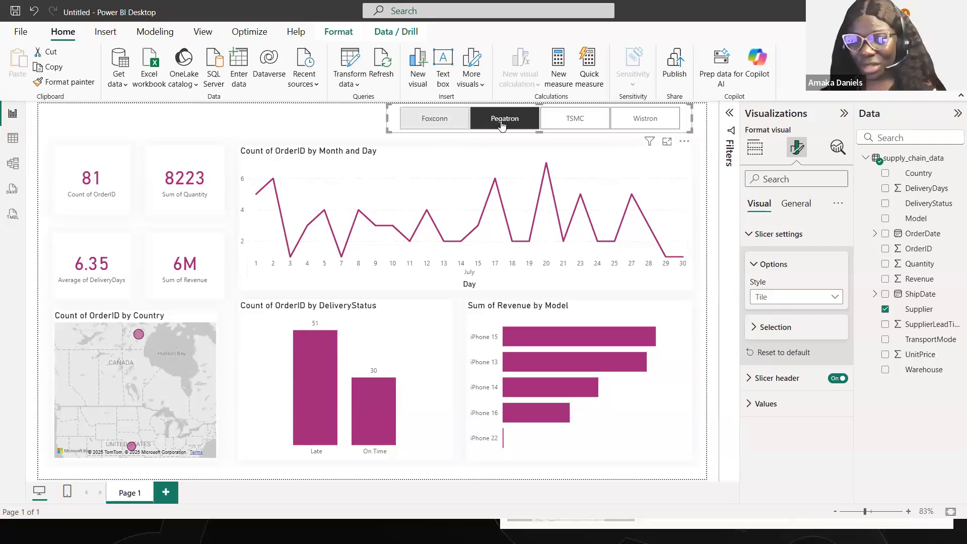
# - Reduce the Supplier slicer's height slightly, then filter by Wistron and clear that selection to show all suppliers
pyautogui.moveTo(539, 131); pyautogui.dragTo(541, 126)
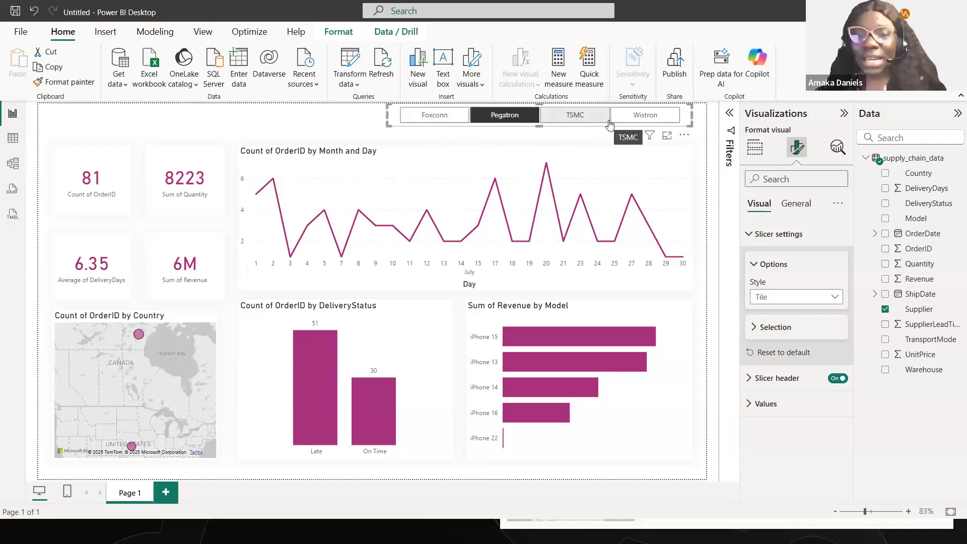
pyautogui.click(649, 117)
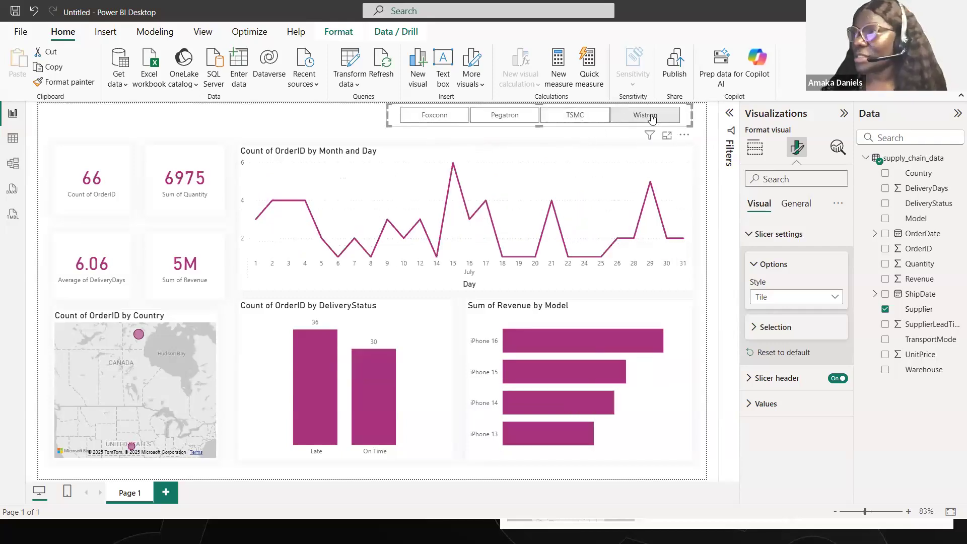
pyautogui.click(652, 118)
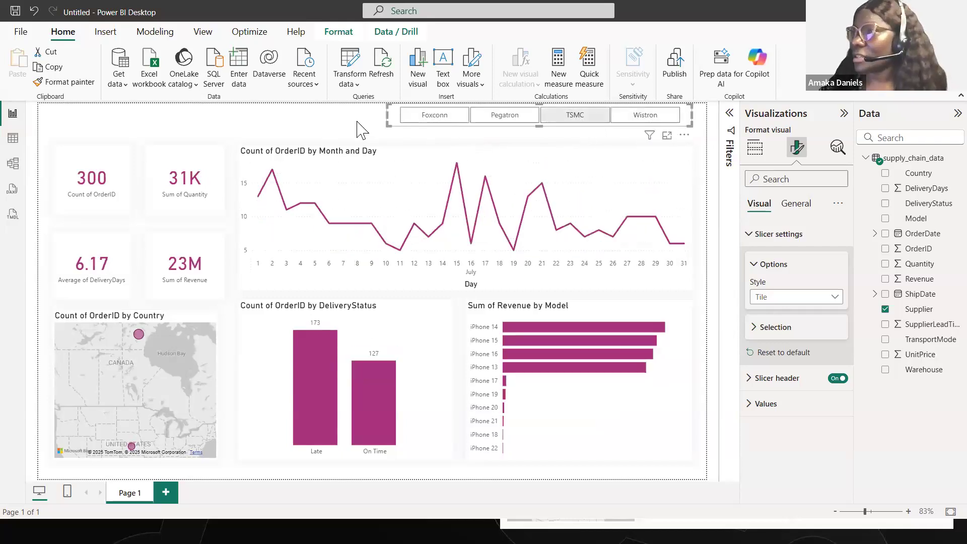
# - Turn off the Supplier slicer's header
pyautogui.click(752, 234)
pyautogui.click(758, 285)
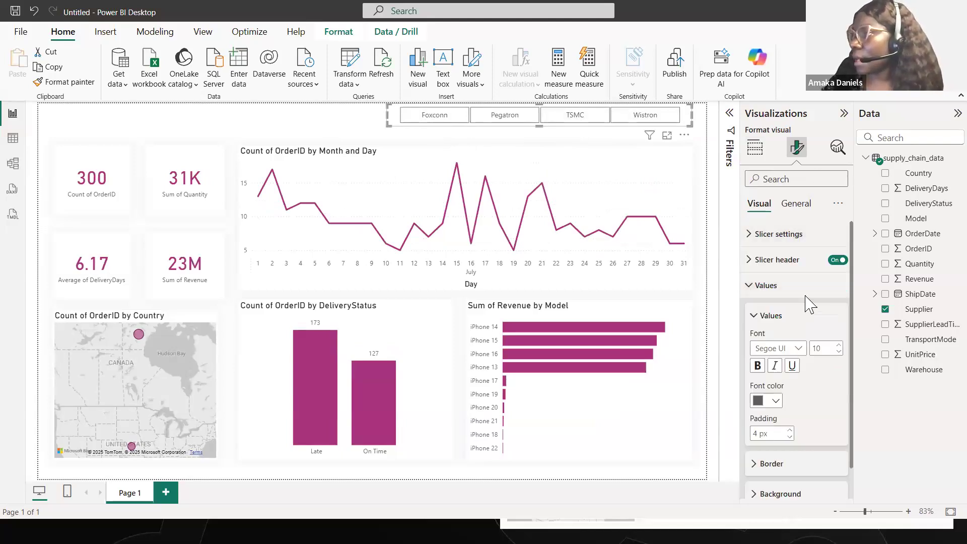
pyautogui.click(838, 260)
# - Fill the Supplier slicer's tiles with the matching dark magenta and set their font color to white
pyautogui.scroll(-1, 772, 289)
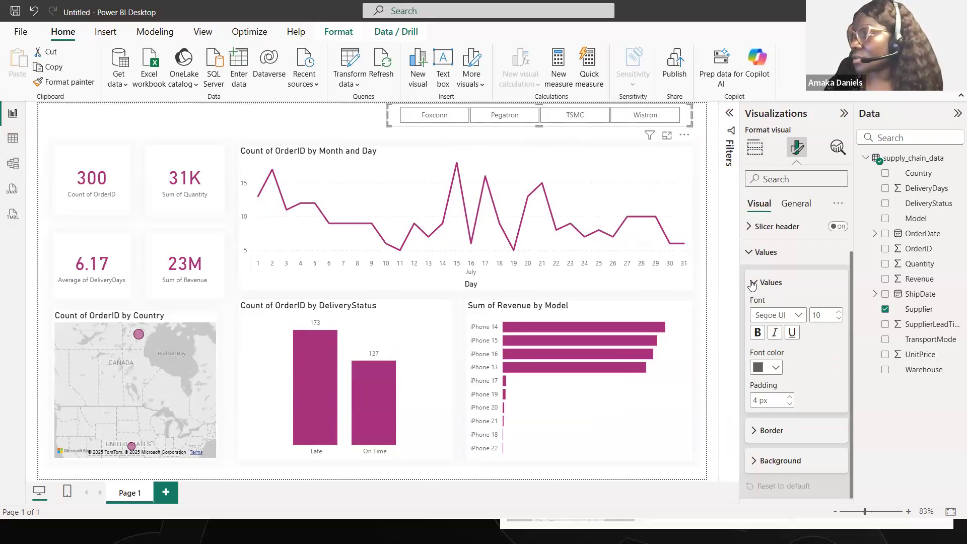
pyautogui.click(753, 284)
pyautogui.click(771, 376)
pyautogui.click(766, 408)
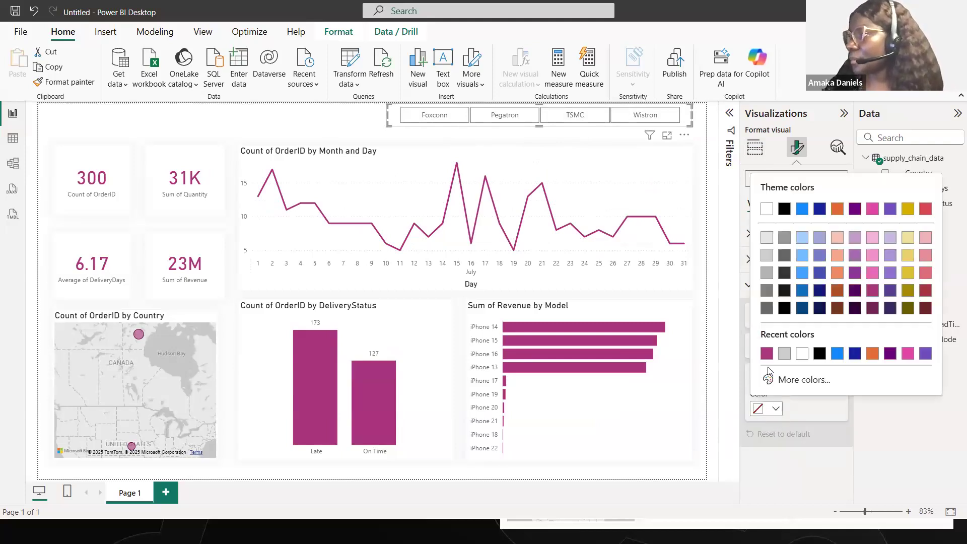
pyautogui.click(769, 353)
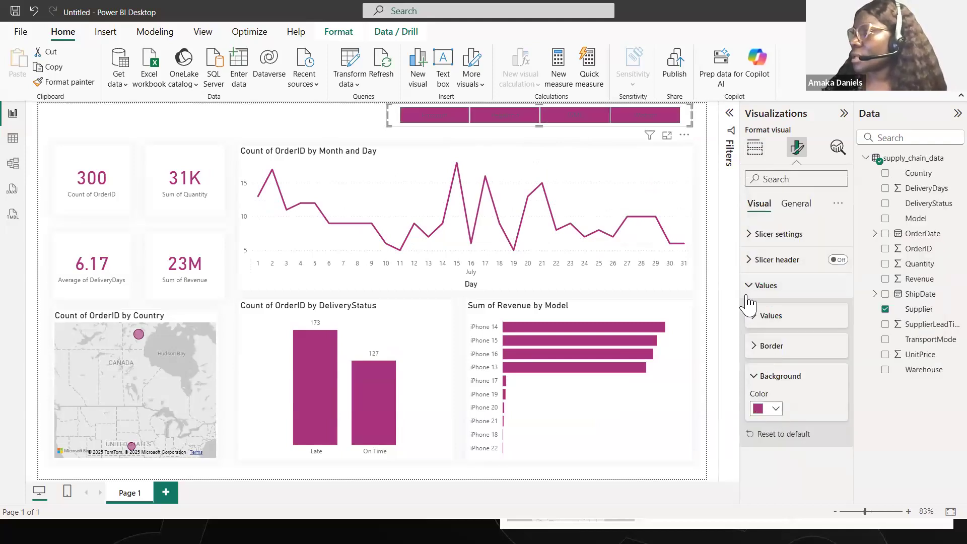
pyautogui.click(755, 317)
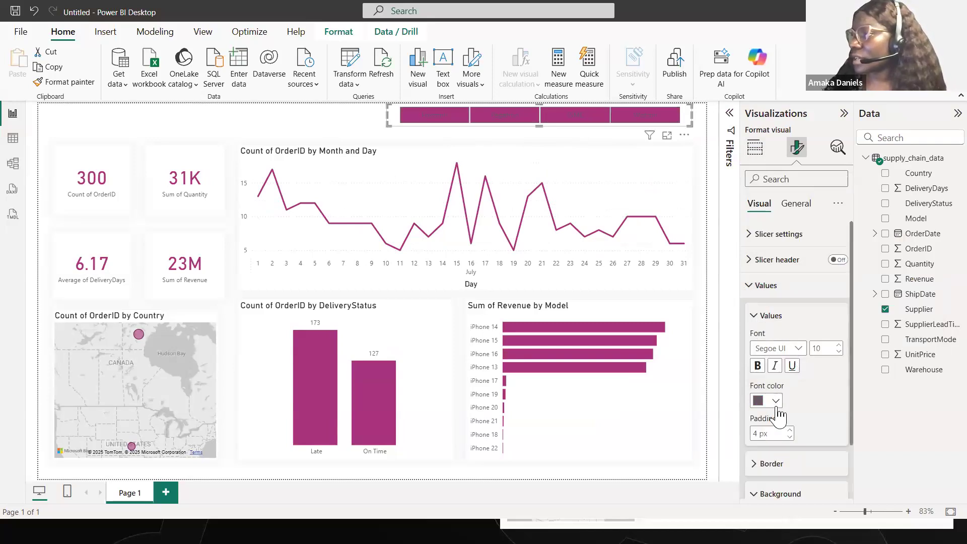
pyautogui.click(775, 400)
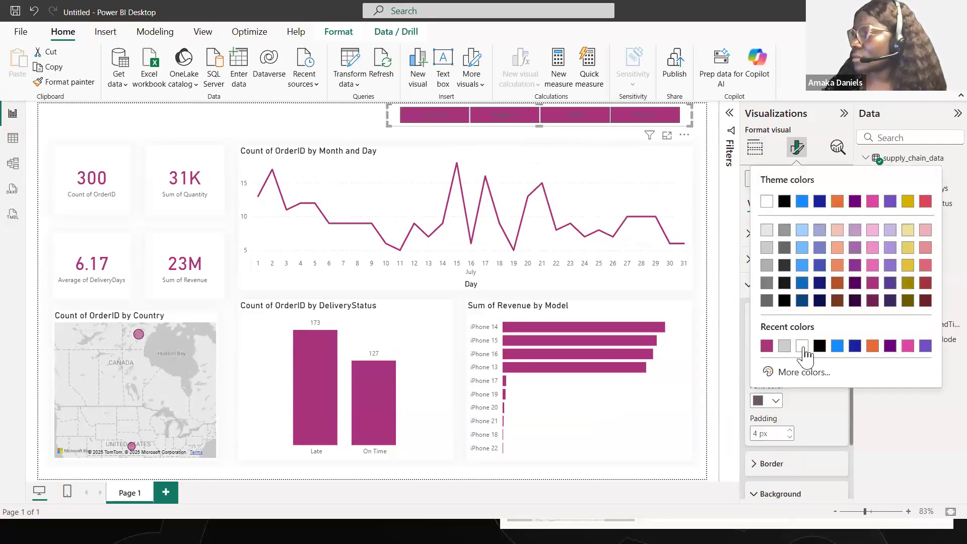
pyautogui.click(802, 346)
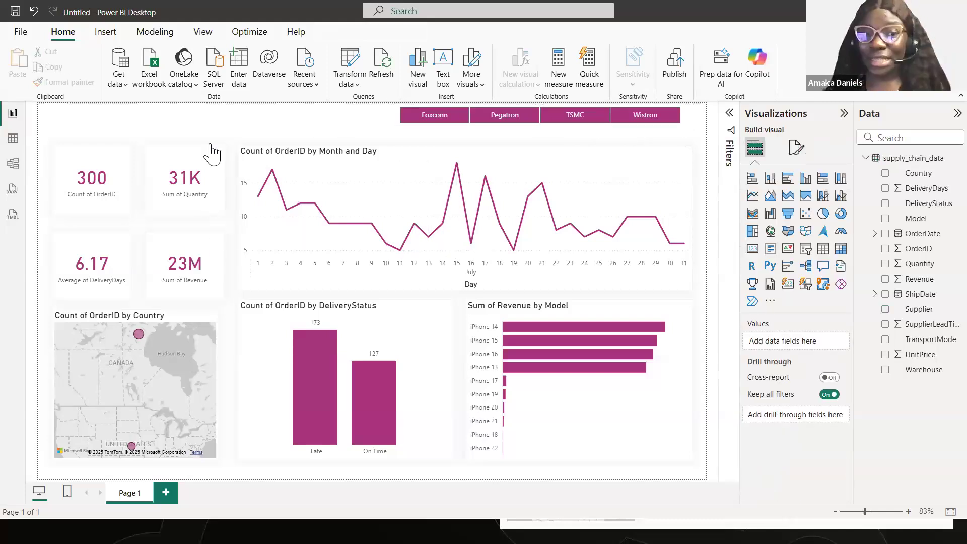
# - Add a text box above the KPI cards, aligned with their left edge, reading "APPLEHUB - General Overview"
pyautogui.click(443, 59)
pyautogui.click(152, 220)
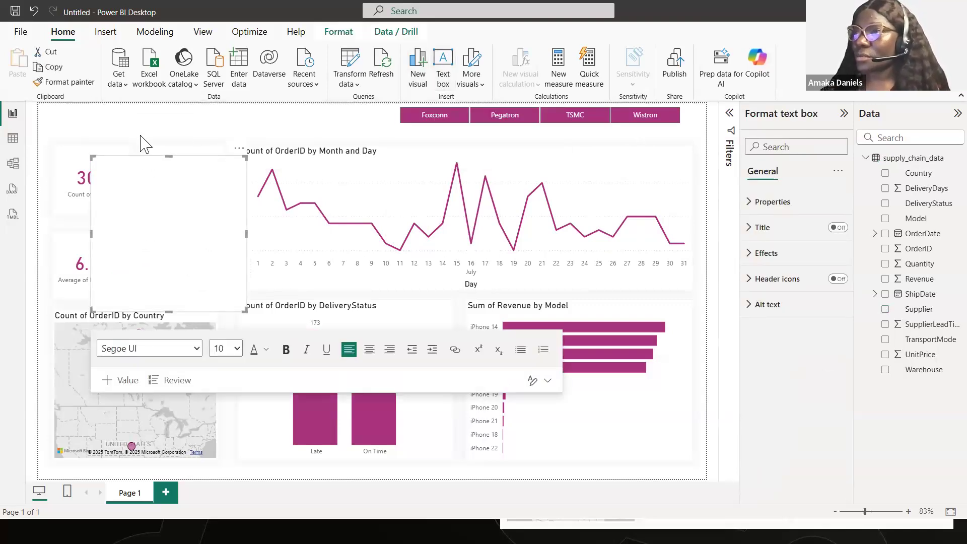
pyautogui.moveTo(144, 145); pyautogui.dragTo(119, 119)
pyautogui.click(70, 116)
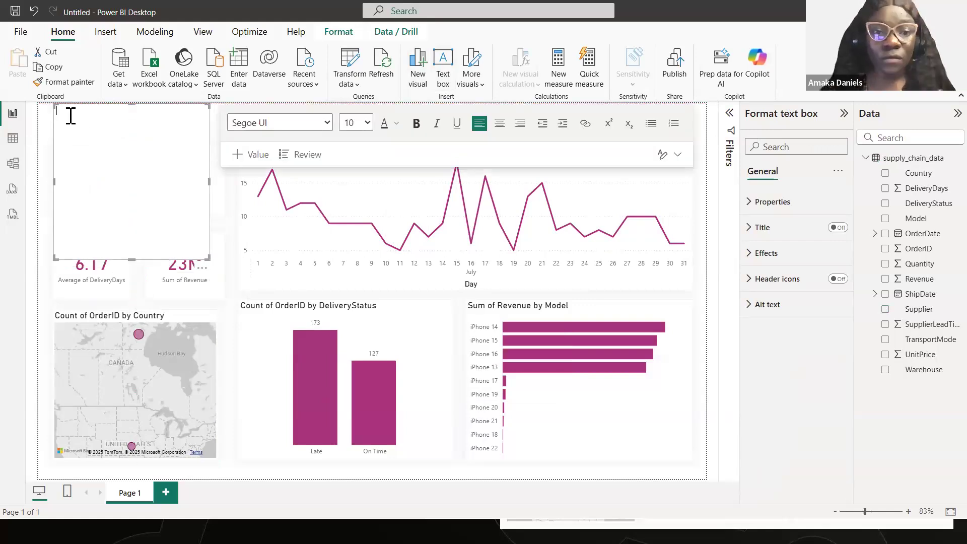
pyautogui.write('APP')
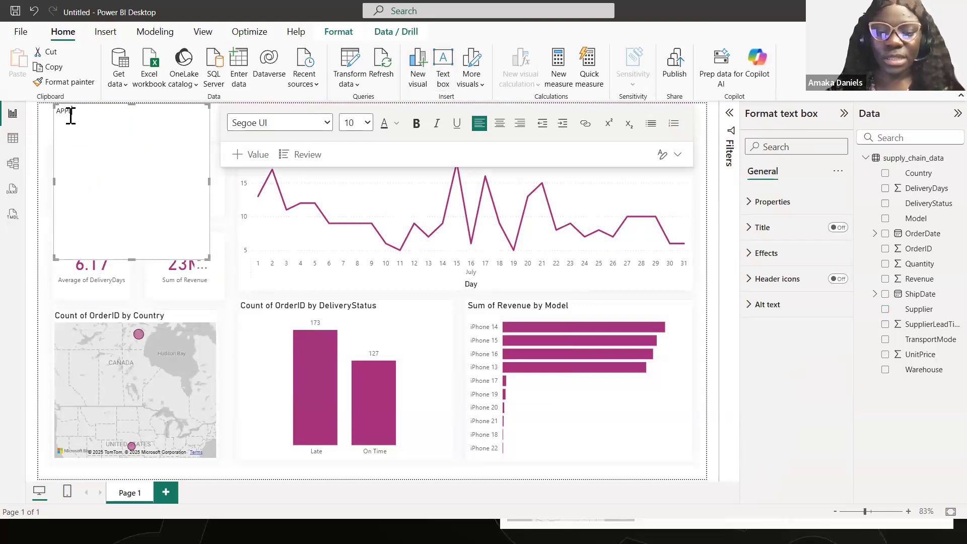
pyautogui.write('LEHUB -')
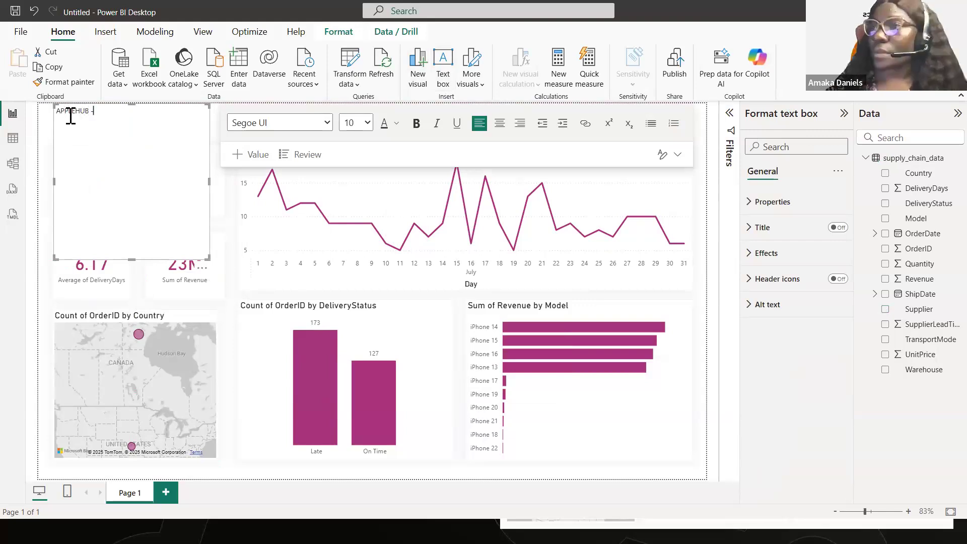
pyautogui.write(' G')
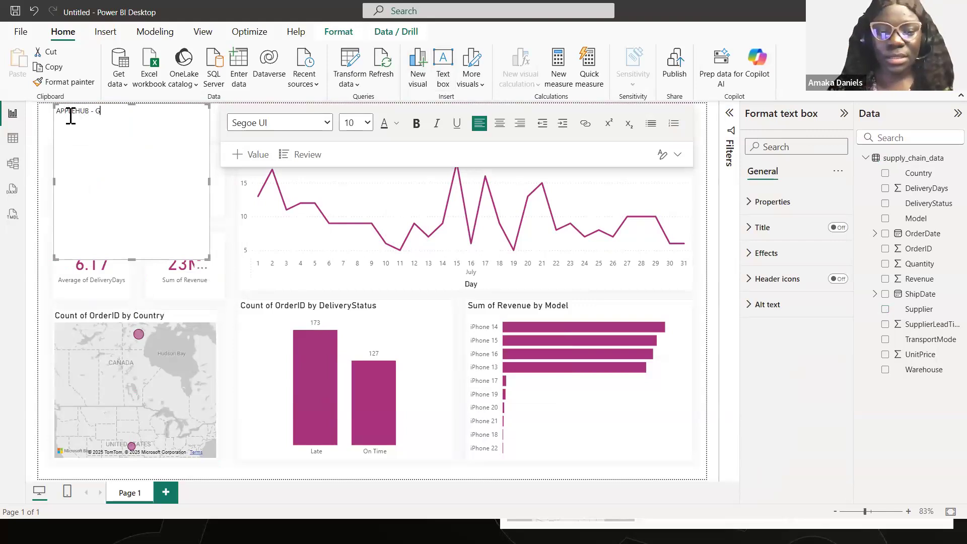
pyautogui.write('eneral Overview')
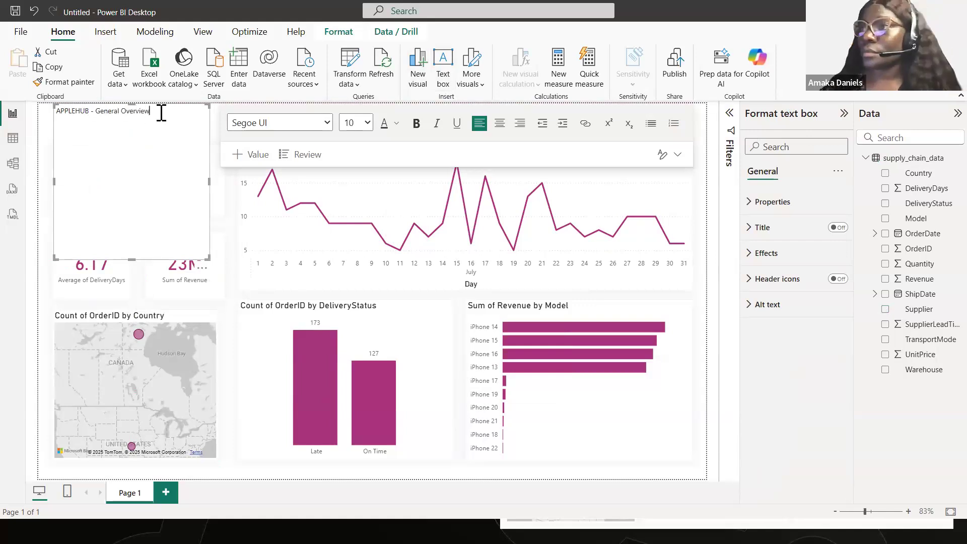
# - Format the "APPLEHUB - General Overview" title in the matching dark magenta, bold, at font size 14
pyautogui.moveTo(154, 114); pyautogui.dragTo(53, 111)
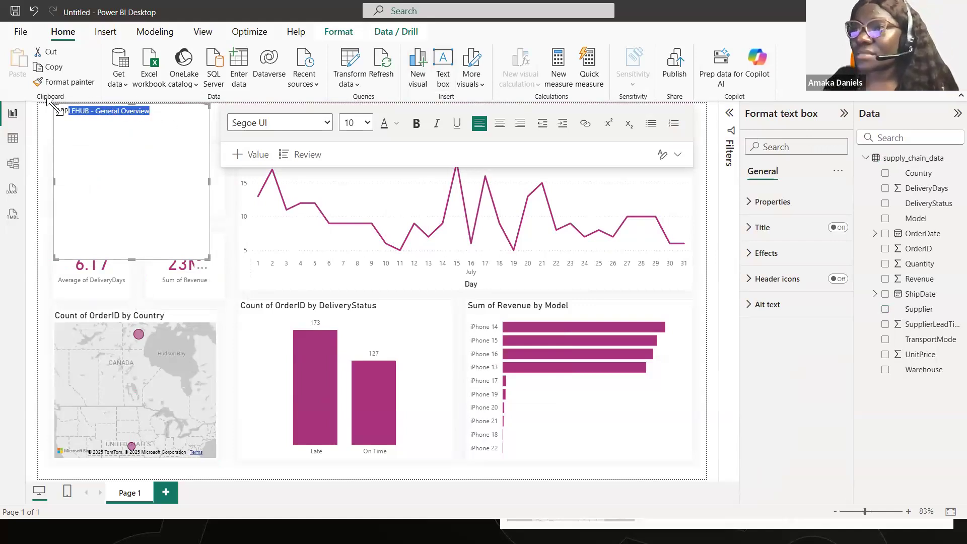
pyautogui.click(396, 123)
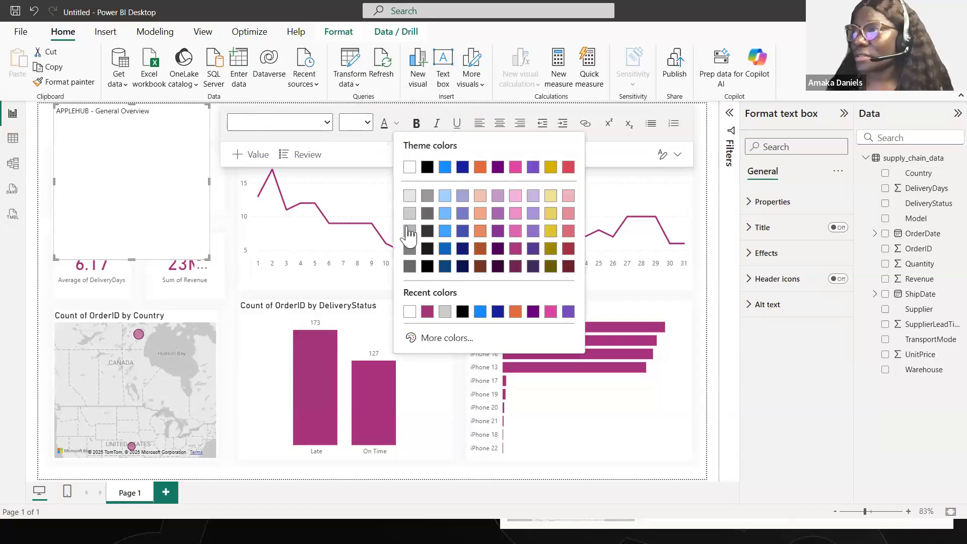
pyautogui.click(427, 311)
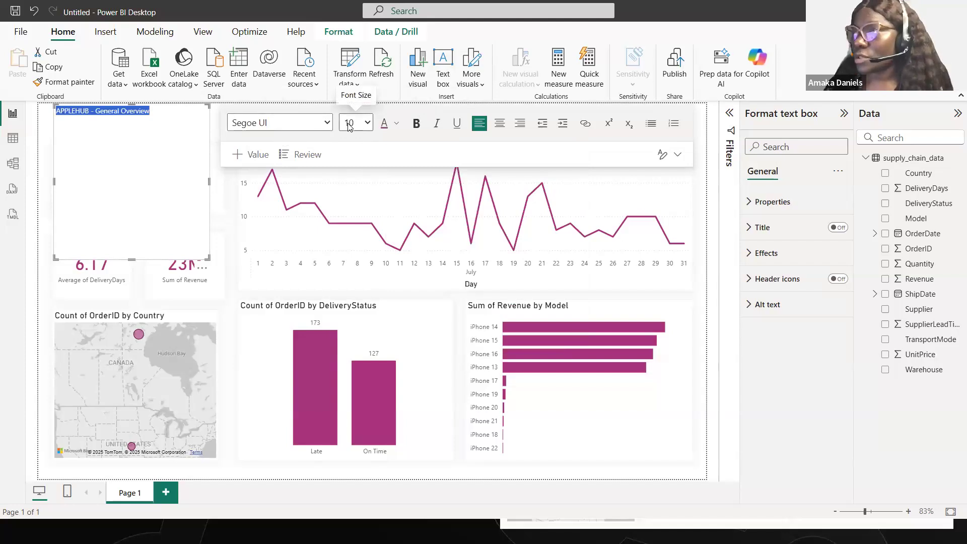
pyautogui.click(416, 123)
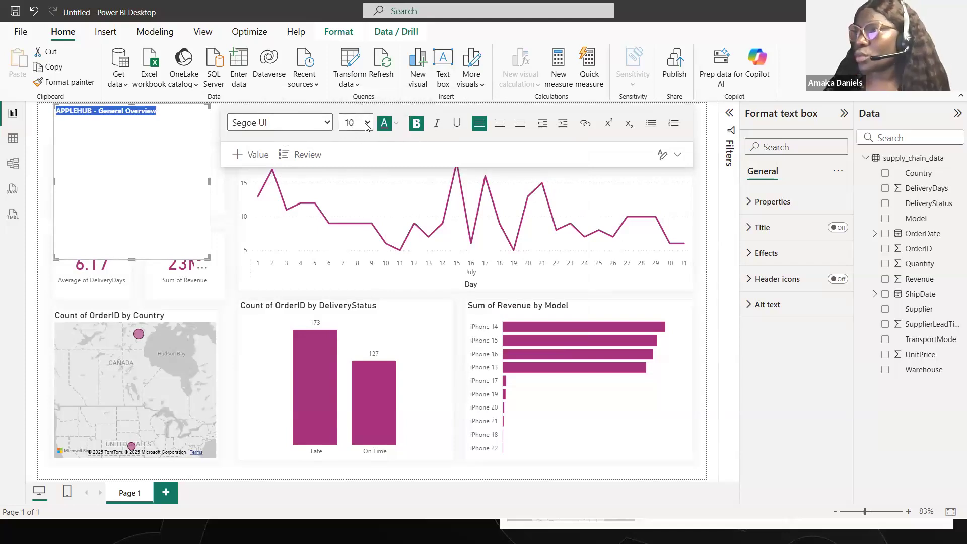
pyautogui.click(368, 126)
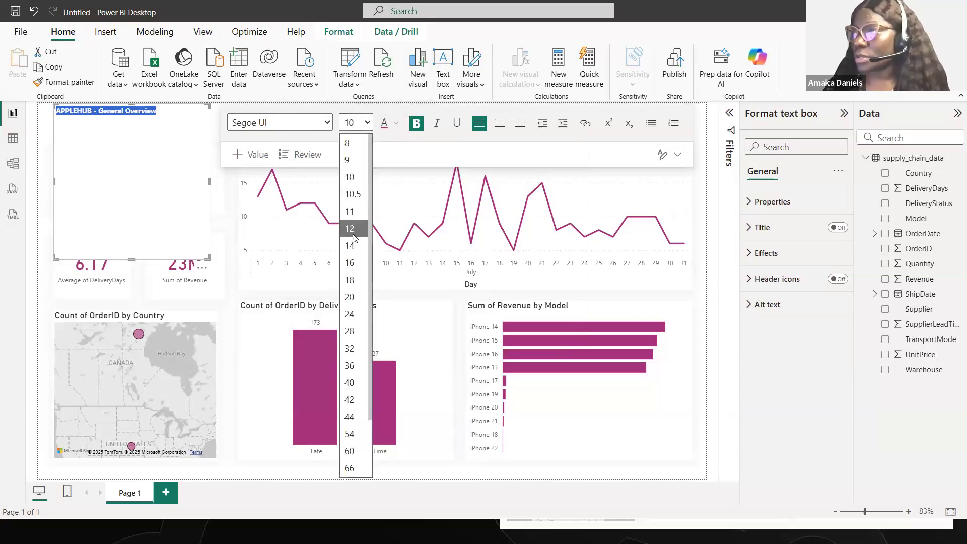
pyautogui.click(355, 262)
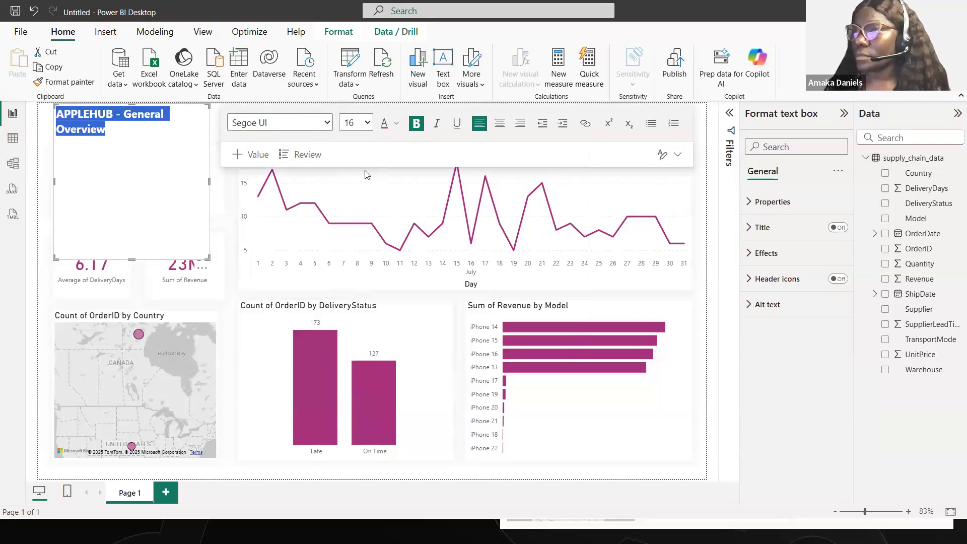
pyautogui.click(370, 127)
pyautogui.click(363, 246)
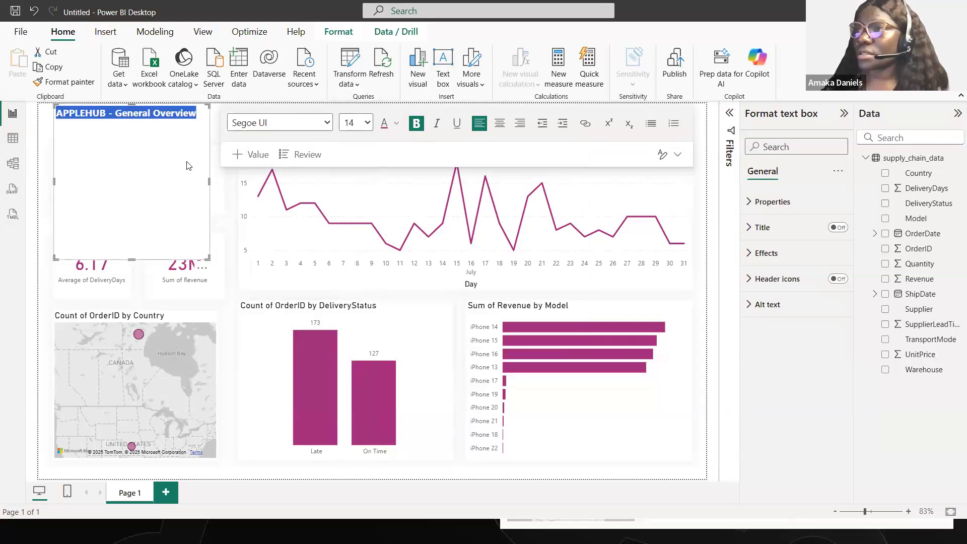
# - Shrink the title text box's height to a one-line strip so it clears the KPI cards
pyautogui.click(204, 175)
pyautogui.click(217, 175)
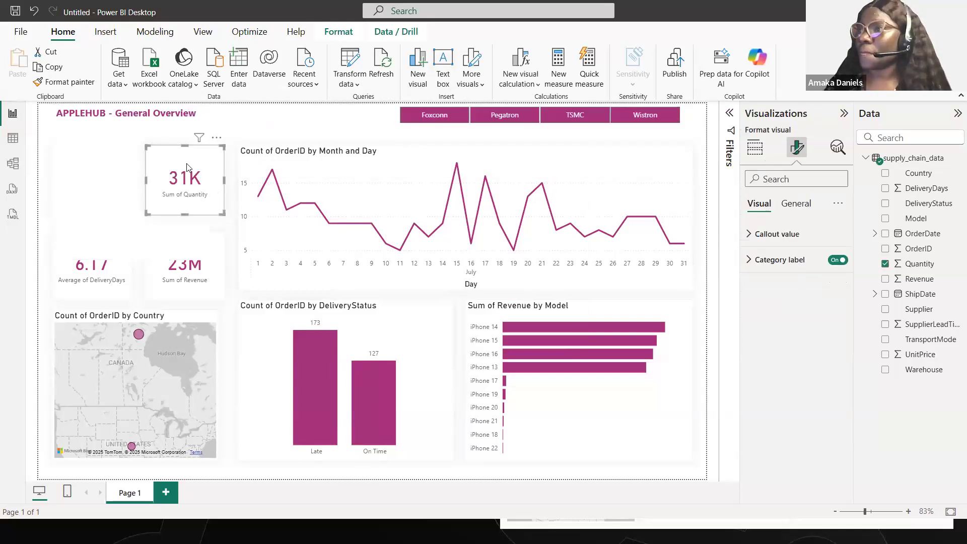
pyautogui.click(164, 132)
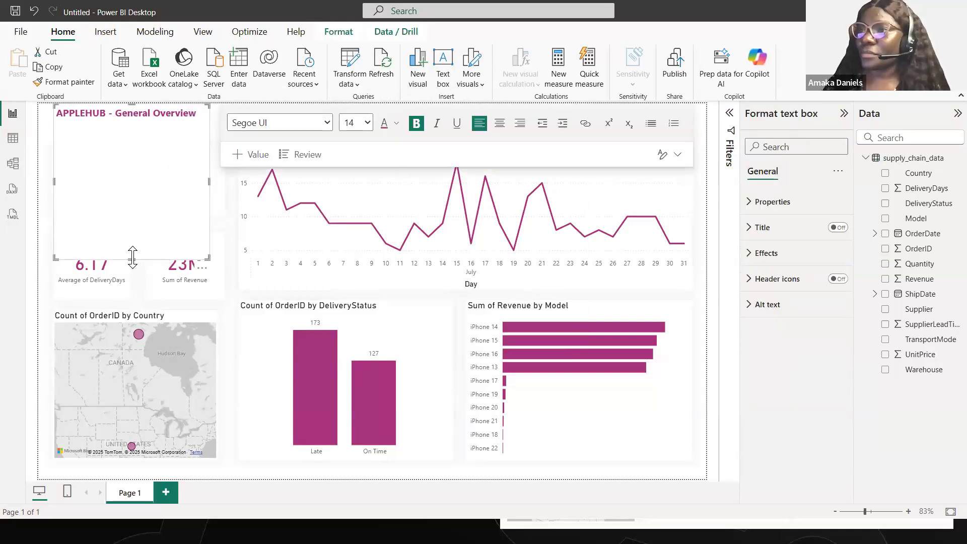
pyautogui.moveTo(138, 139); pyautogui.dragTo(144, 120)
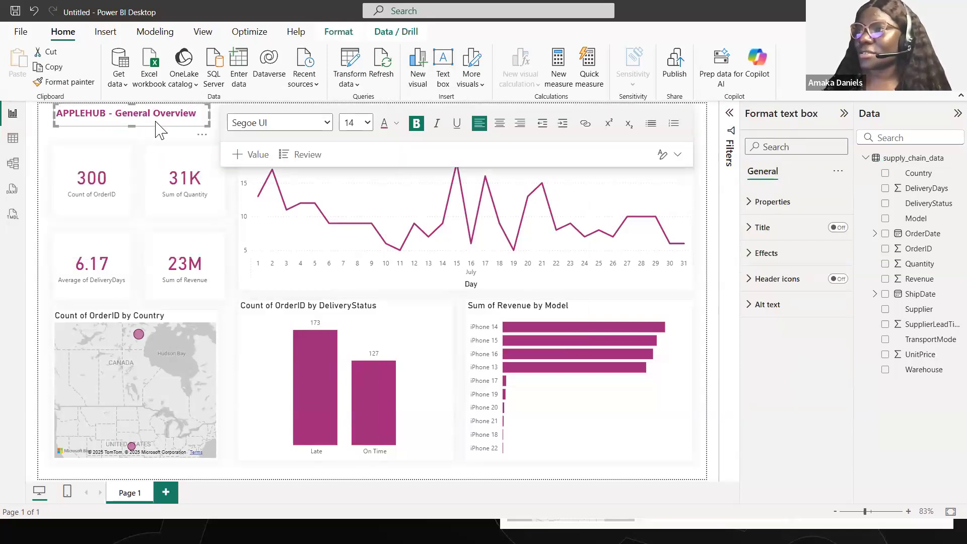
pyautogui.click(186, 137)
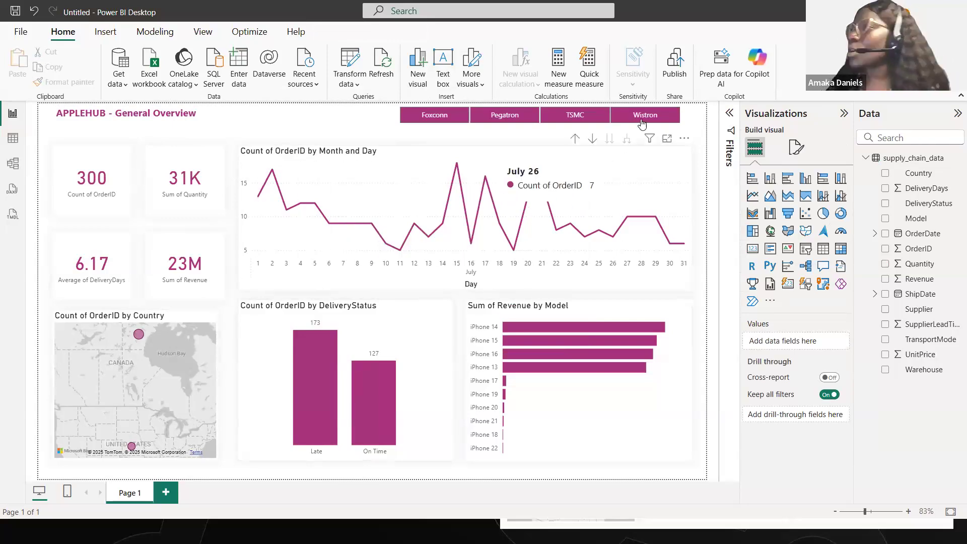
# - Check the finished page by filtering by Foxconn, Wistron, TSMC and Pegatron in turn, ending on Foxconn
pyautogui.click(435, 120)
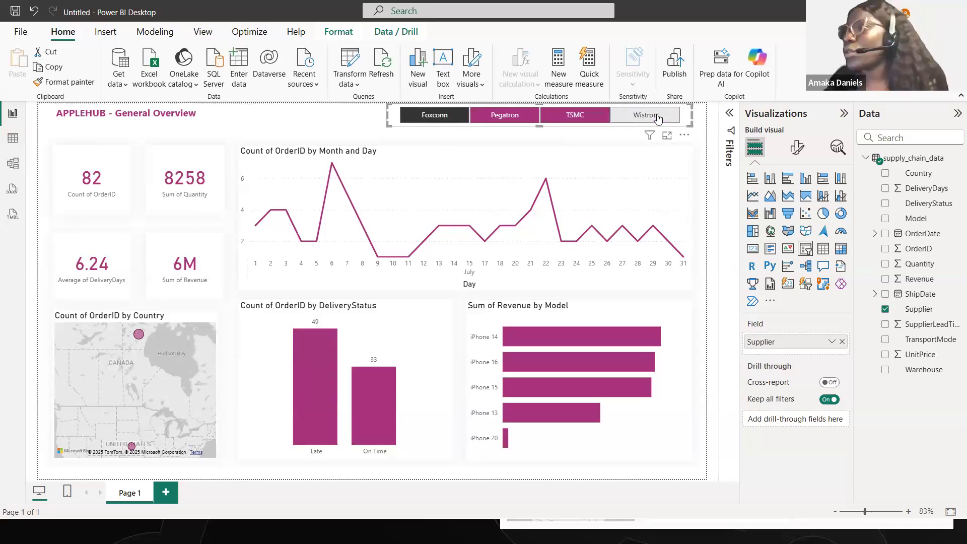
pyautogui.click(657, 118)
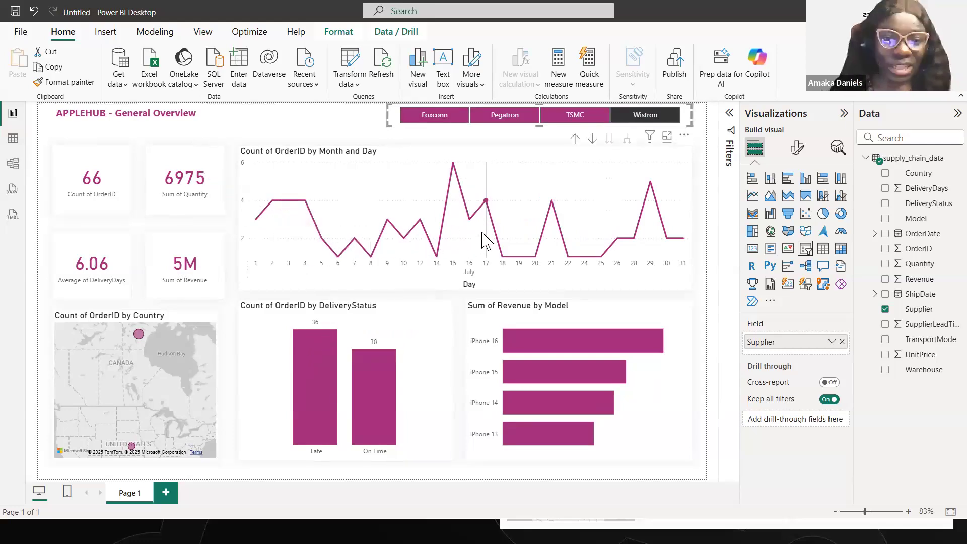
pyautogui.click(585, 116)
pyautogui.click(499, 120)
pyautogui.click(428, 119)
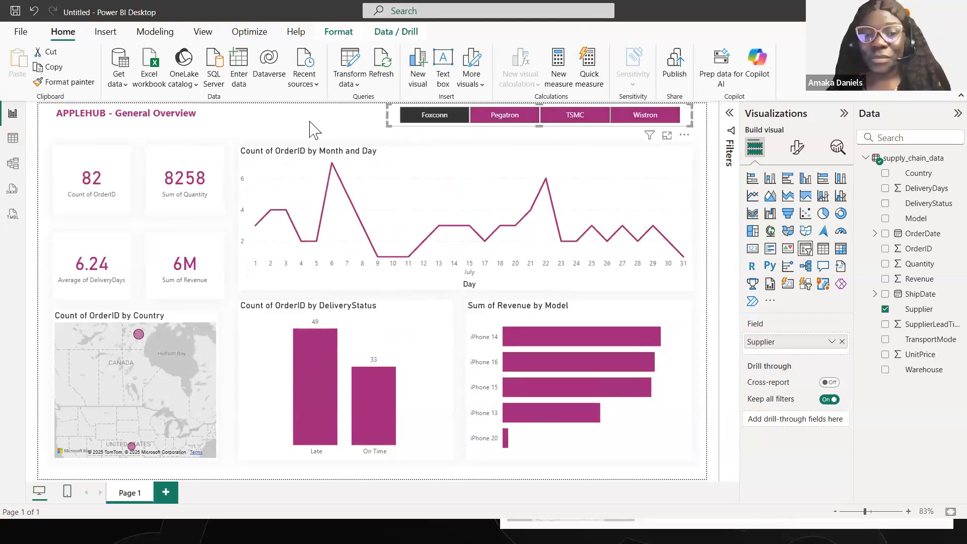
pyautogui.click(292, 122)
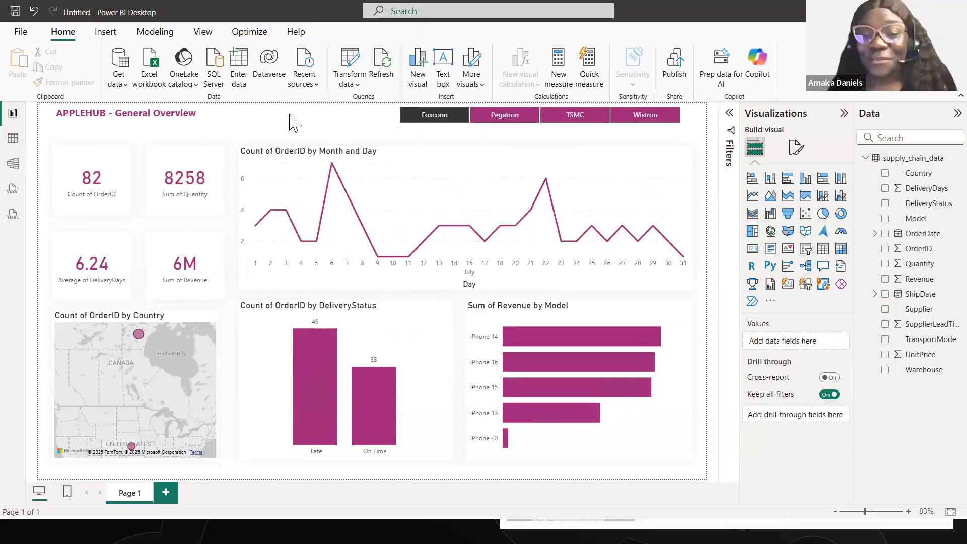